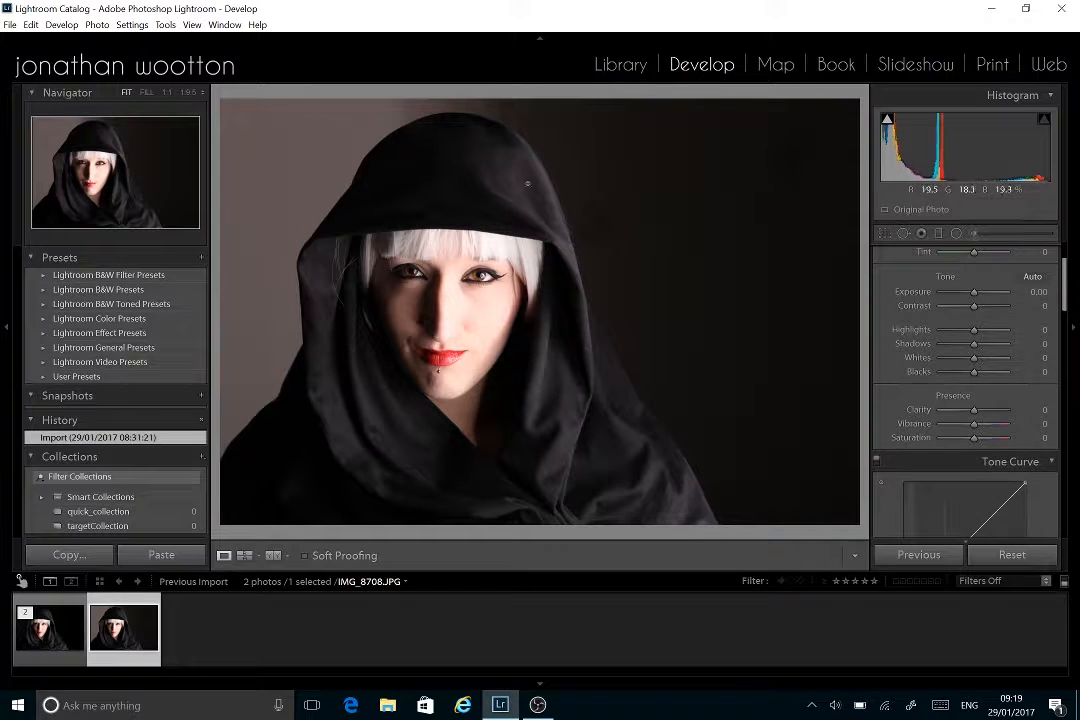
# - Compare the finished edit IMG_8708-Edit.tif with the original IMG_8708.JPG
pyautogui.click(47, 632)
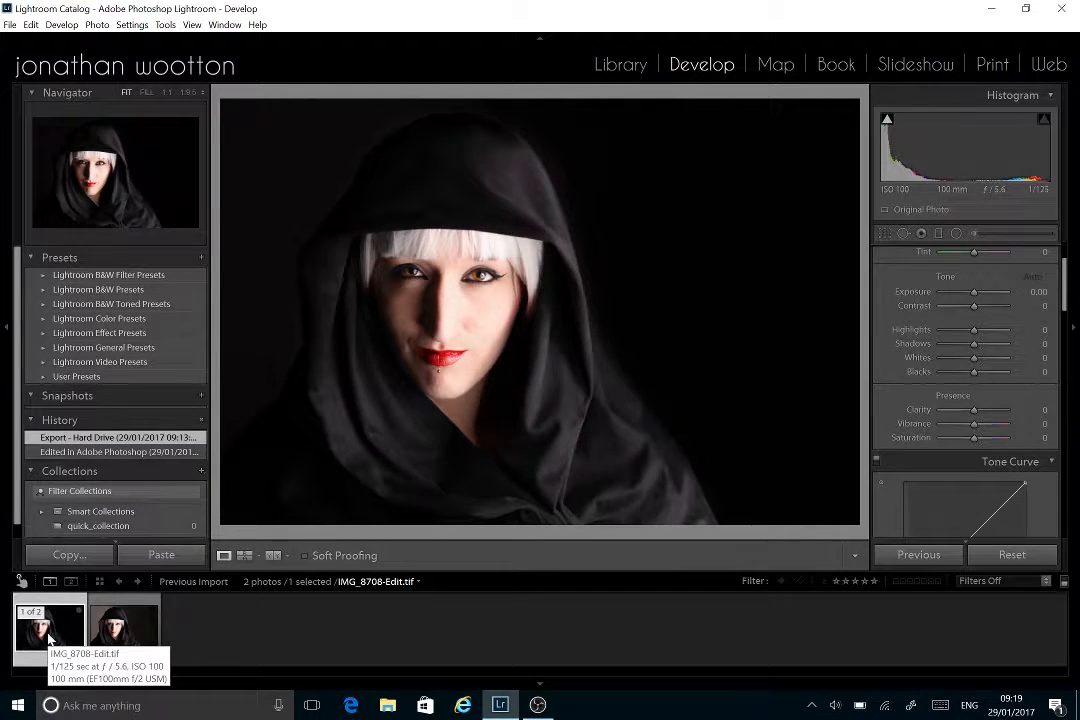
pyautogui.press('Right')
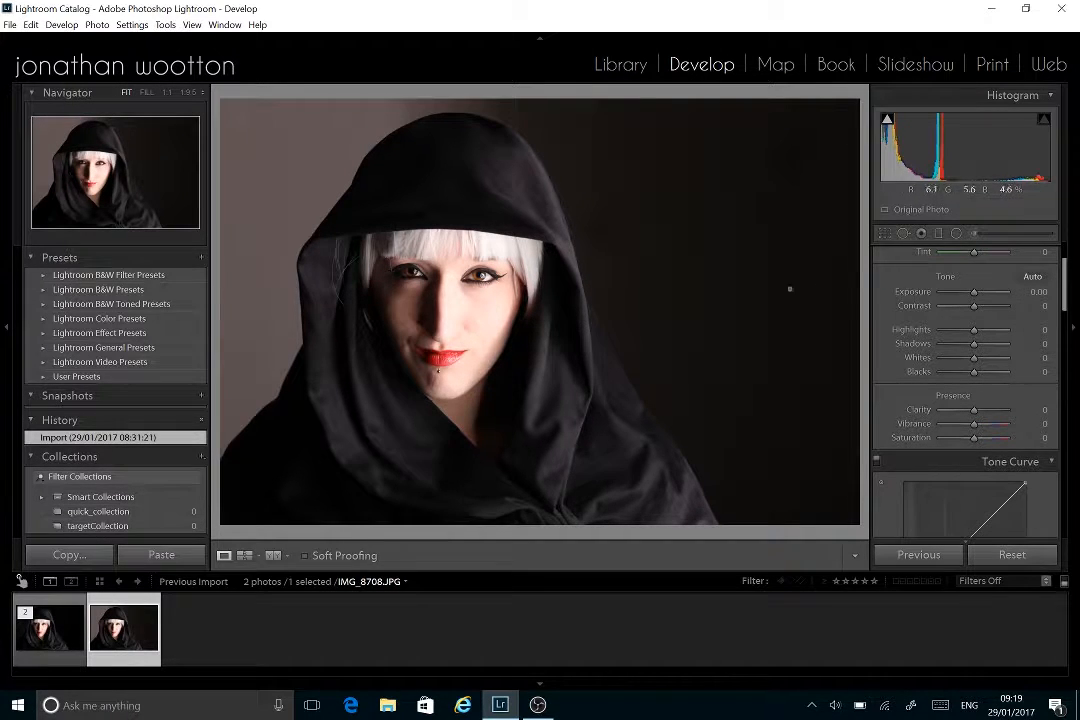
# - Start a reset Adjustment Brush mask on the background's upper-left corner, with exposure -2.61 and shadows -56
pyautogui.click(973, 234)
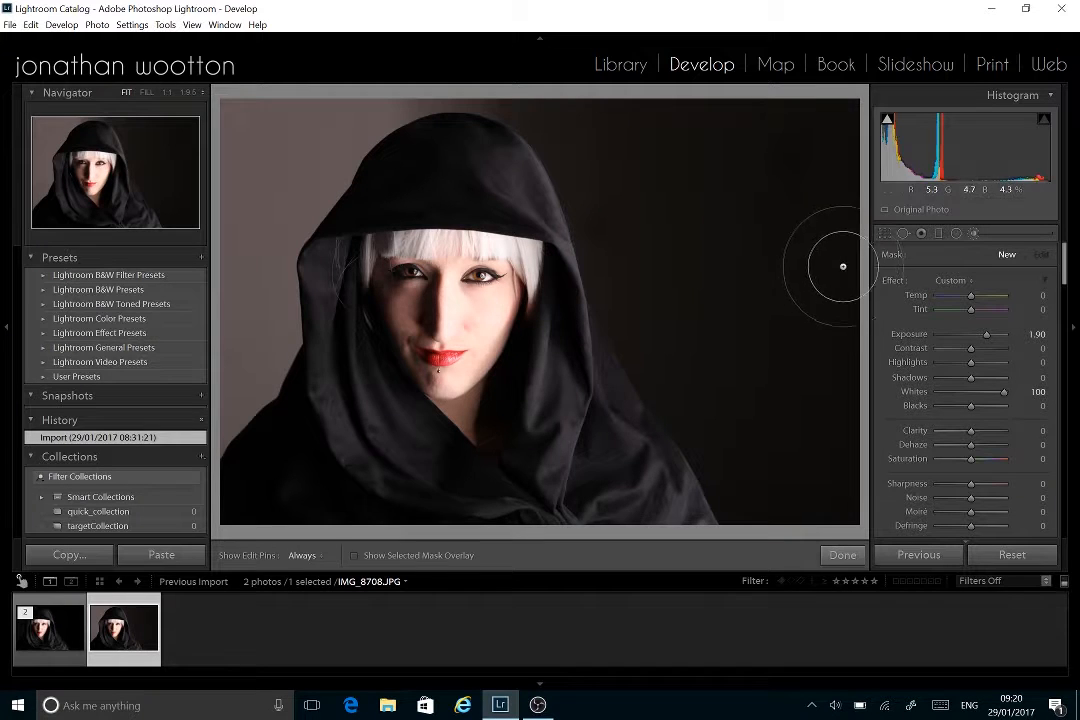
pyautogui.doubleClick(908, 336)
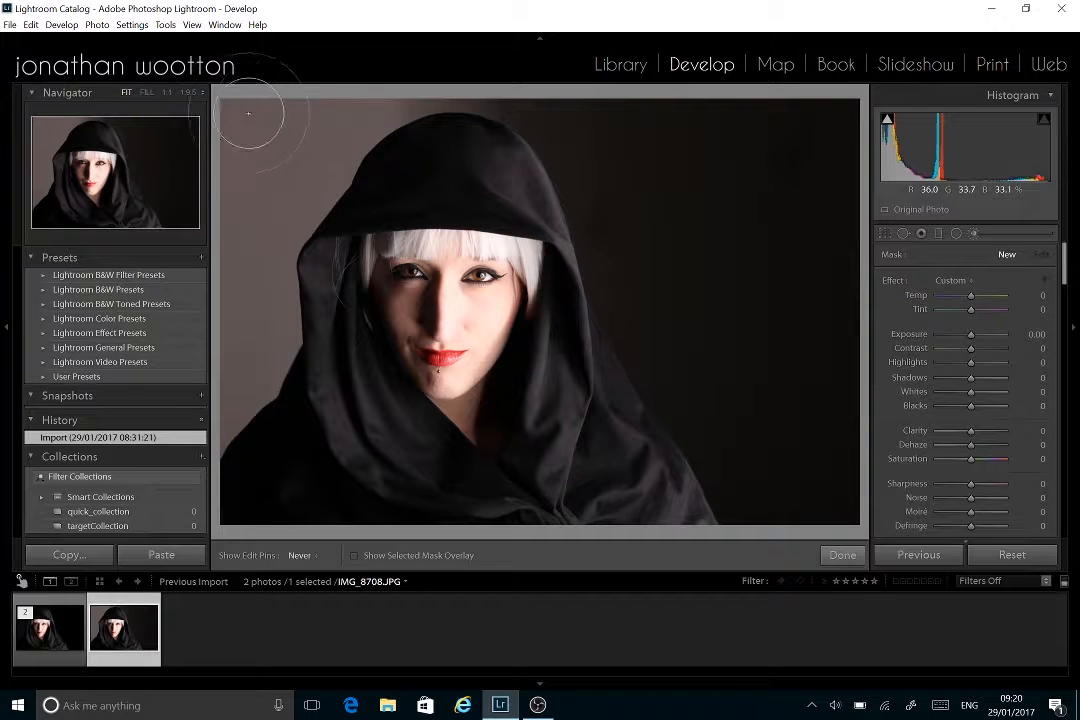
pyautogui.moveTo(727, 196); pyautogui.dragTo(730, 198)
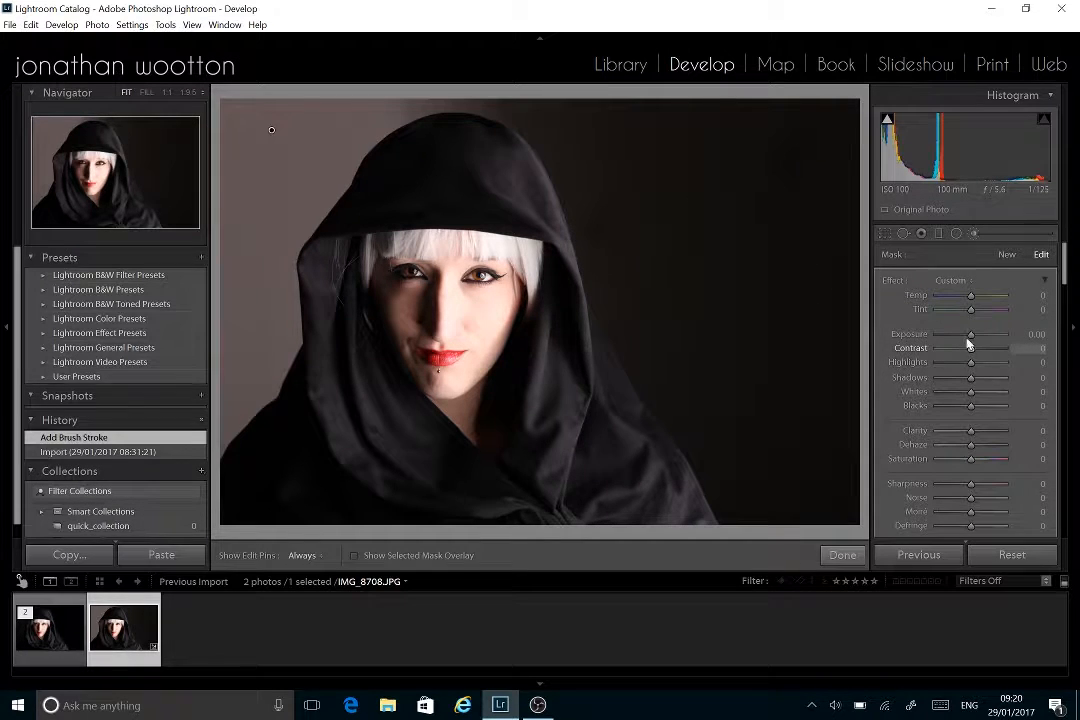
pyautogui.moveTo(970, 336); pyautogui.dragTo(950, 339)
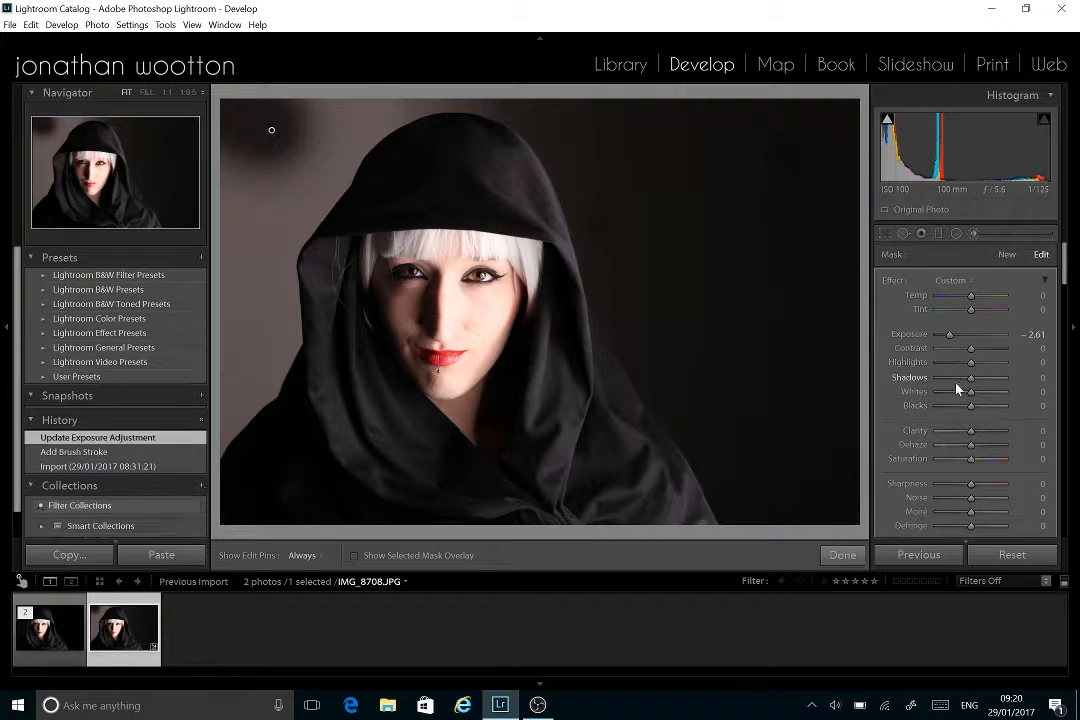
pyautogui.moveTo(962, 378); pyautogui.dragTo(952, 382)
# - Paint the darkening brush over the light background left of the hooded figure, from the top edge down to the shoulder
pyautogui.press('h')
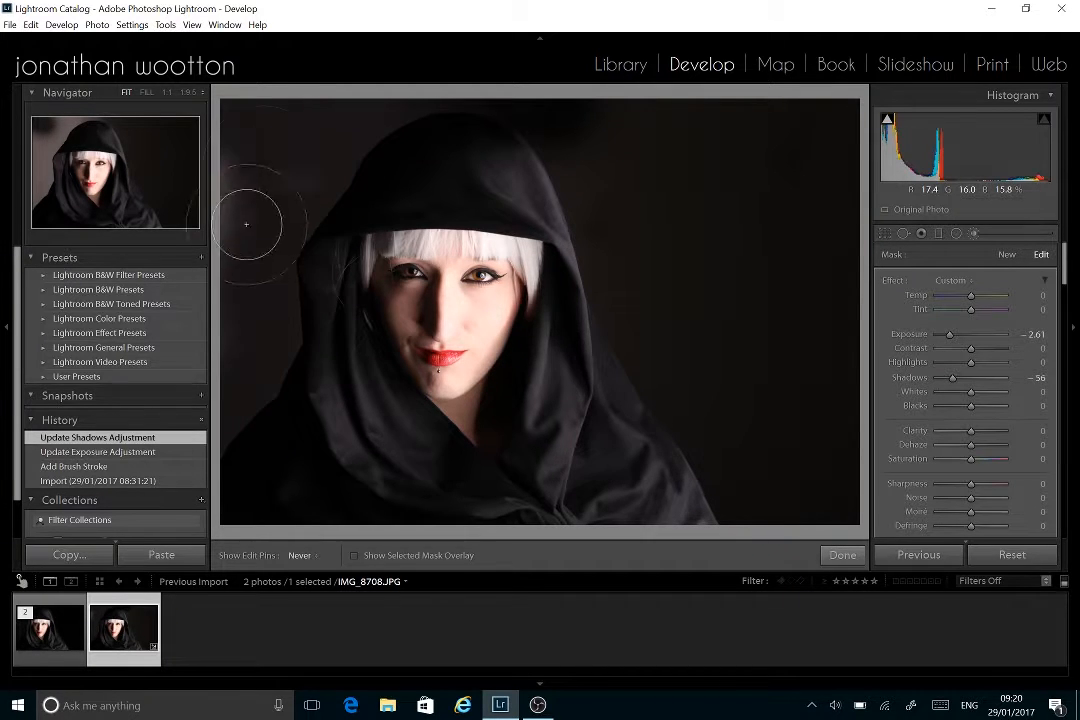
pyautogui.moveTo(234, 100)
pyautogui.mouseDown()
pyautogui.moveTo(226, 202)
pyautogui.moveTo(275, 119)
pyautogui.moveTo(253, 136)
pyautogui.moveTo(270, 111)
pyautogui.mouseUp()
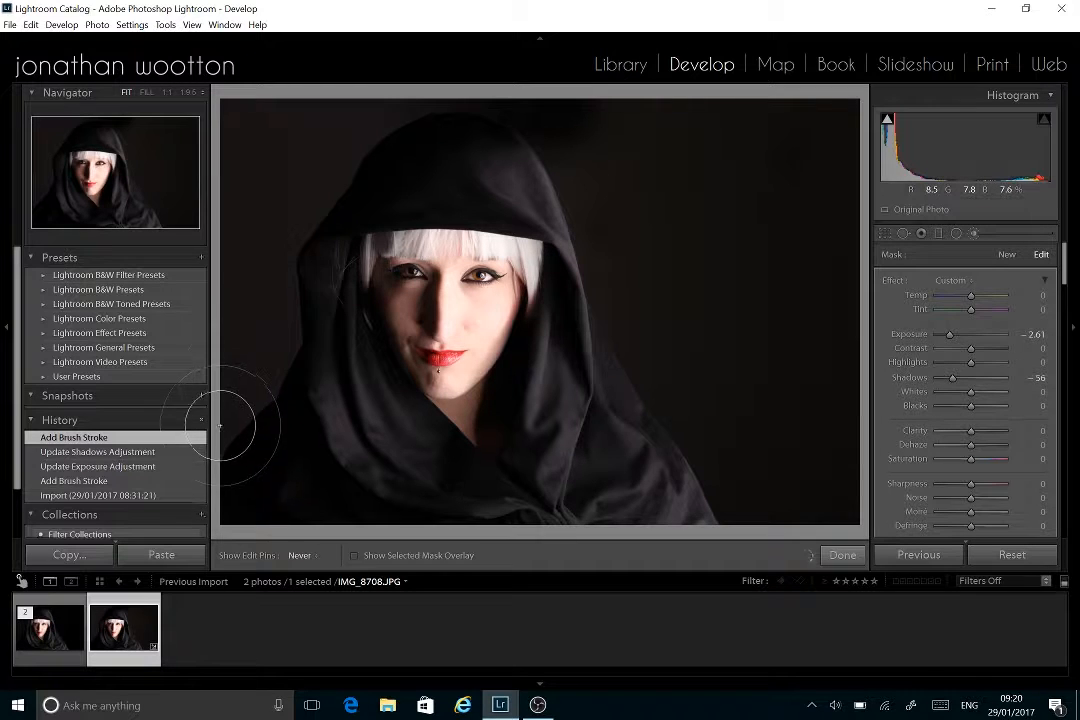
pyautogui.press('h')
pyautogui.moveTo(257, 249); pyautogui.dragTo(259, 247)
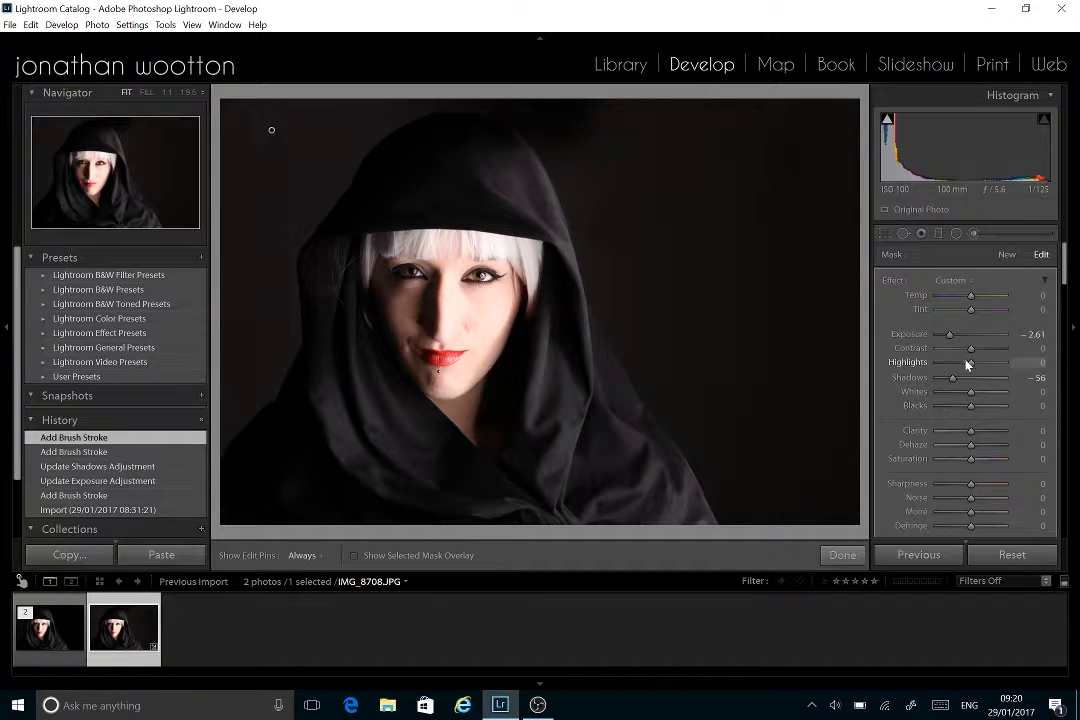
# - Deepen the brush adjustment to shadows -86 and exposure -3.33, and paint it over the background right of the figure
pyautogui.moveTo(953, 386); pyautogui.dragTo(944, 389)
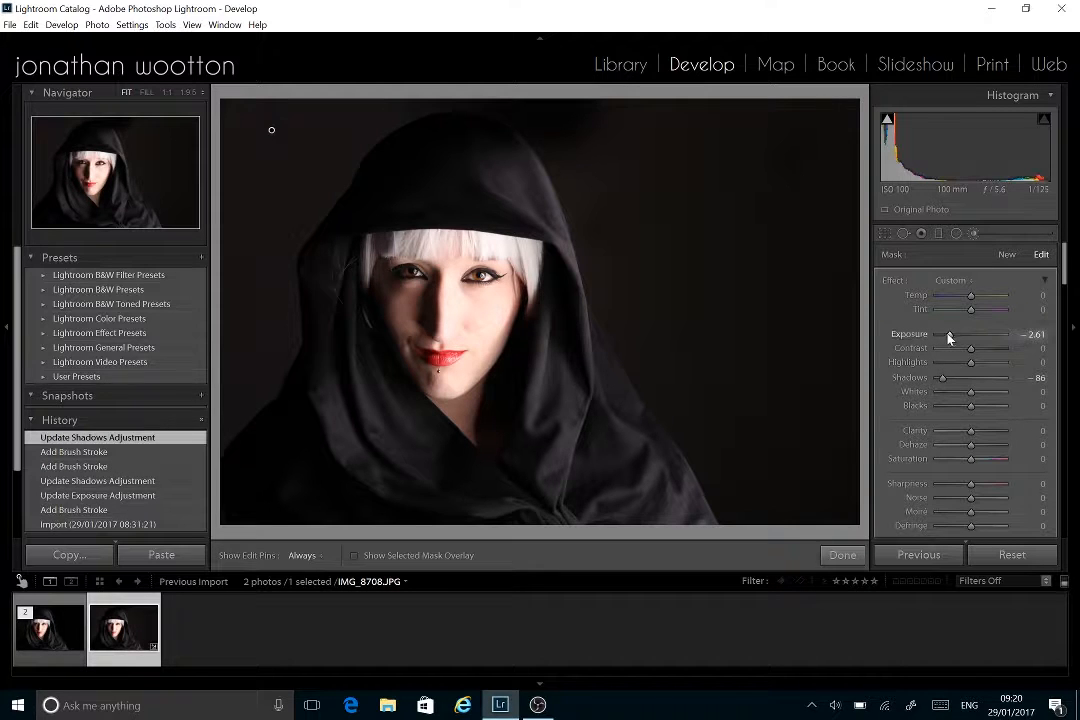
pyautogui.moveTo(948, 339); pyautogui.dragTo(942, 341)
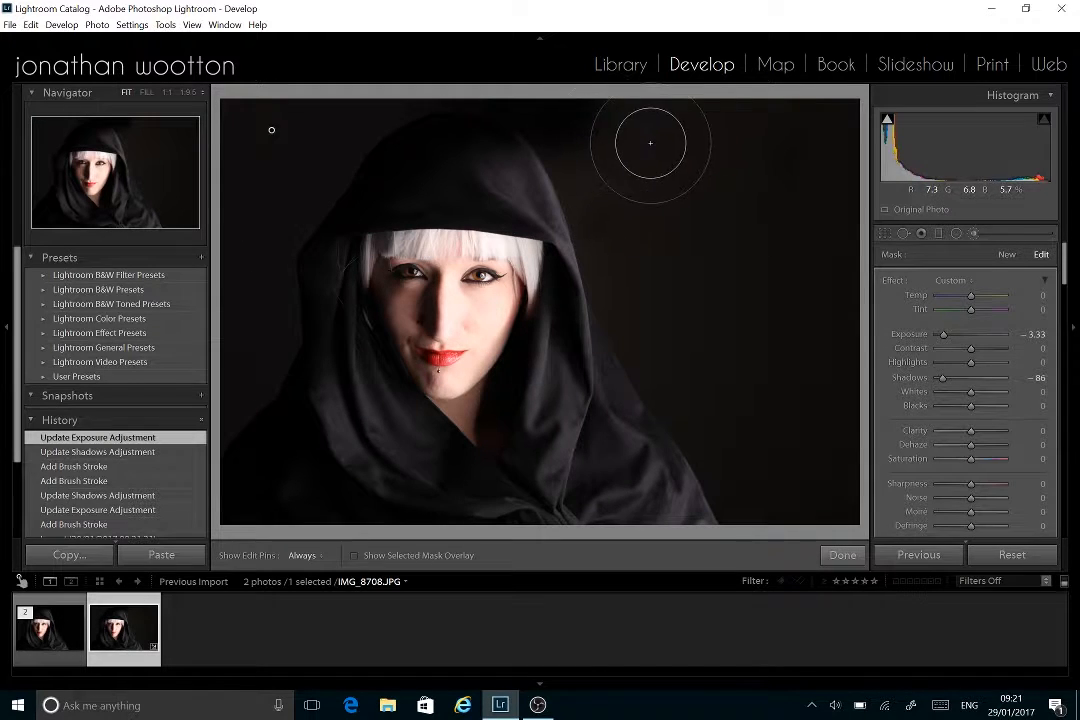
pyautogui.press('h')
pyautogui.moveTo(624, 129)
pyautogui.mouseDown()
pyautogui.moveTo(651, 222)
pyautogui.moveTo(598, 181)
pyautogui.mouseUp()
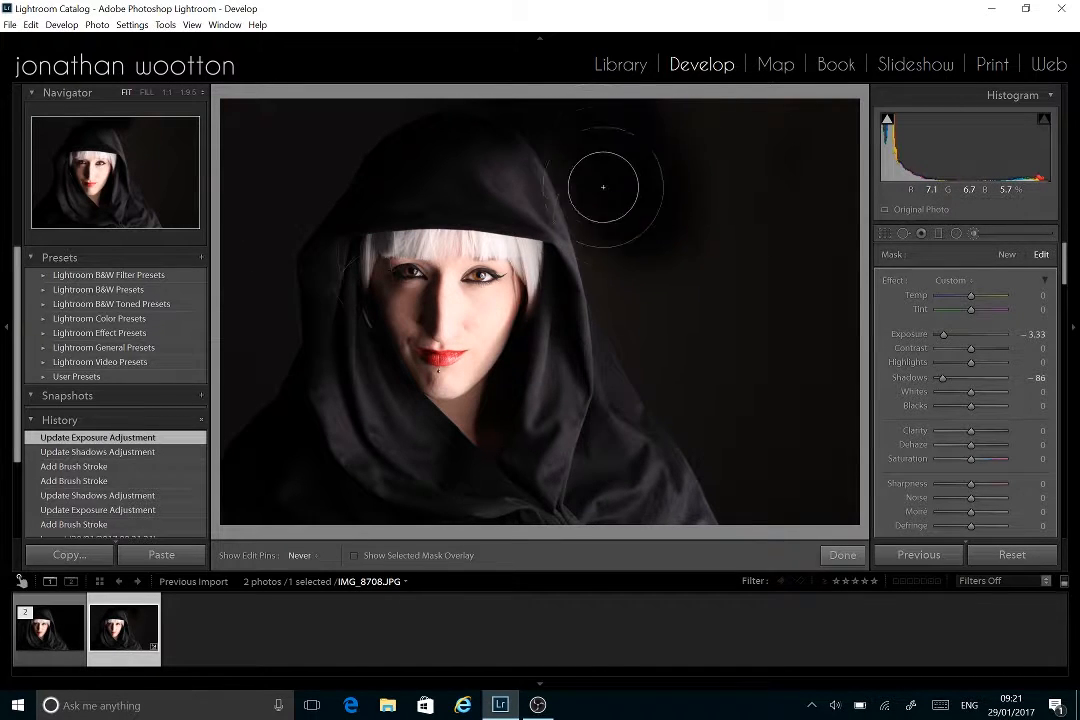
pyautogui.moveTo(701, 381); pyautogui.dragTo(800, 504)
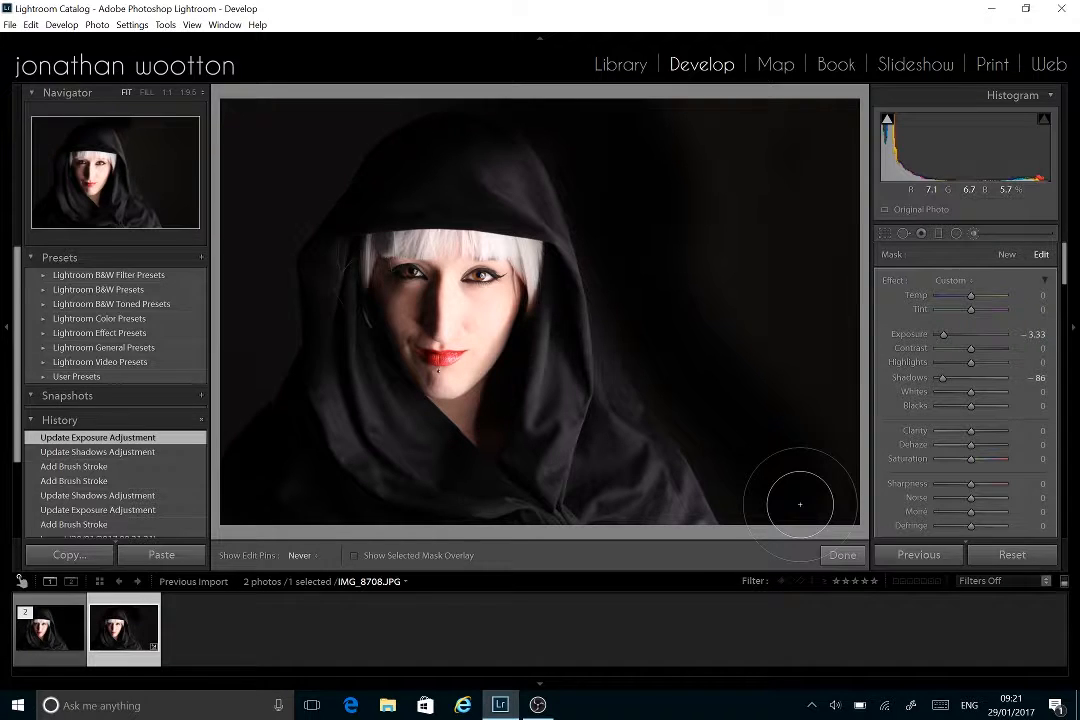
pyautogui.moveTo(800, 504); pyautogui.dragTo(576, 360)
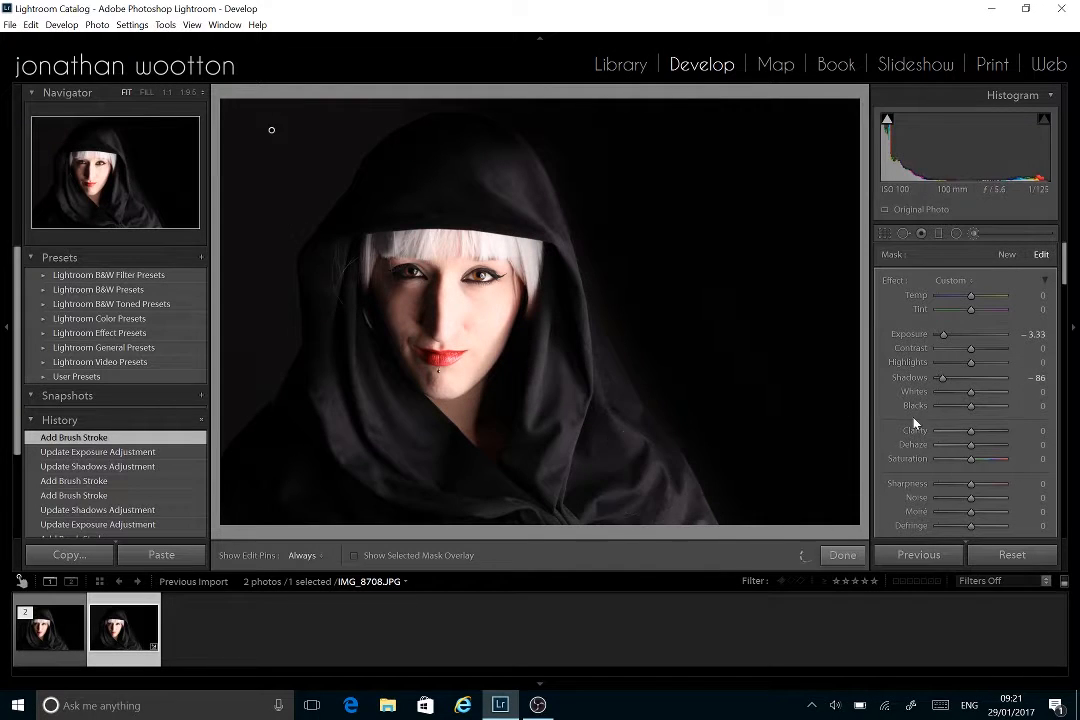
# - Erase the darkening mask from the hood and cloak using an 11.0 eraser brush with feather and flow at 100
pyautogui.moveTo(1066, 258)
pyautogui.mouseDown()
pyautogui.moveTo(1068, 304)
pyautogui.moveTo(1069, 287)
pyautogui.mouseUp()
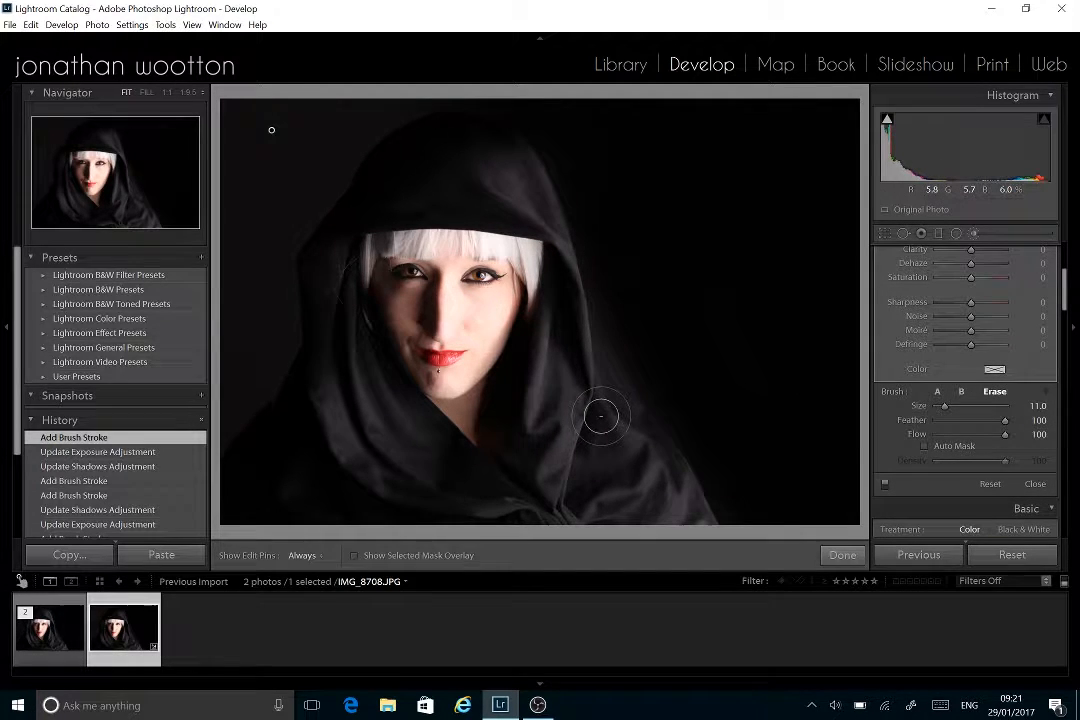
pyautogui.press('h')
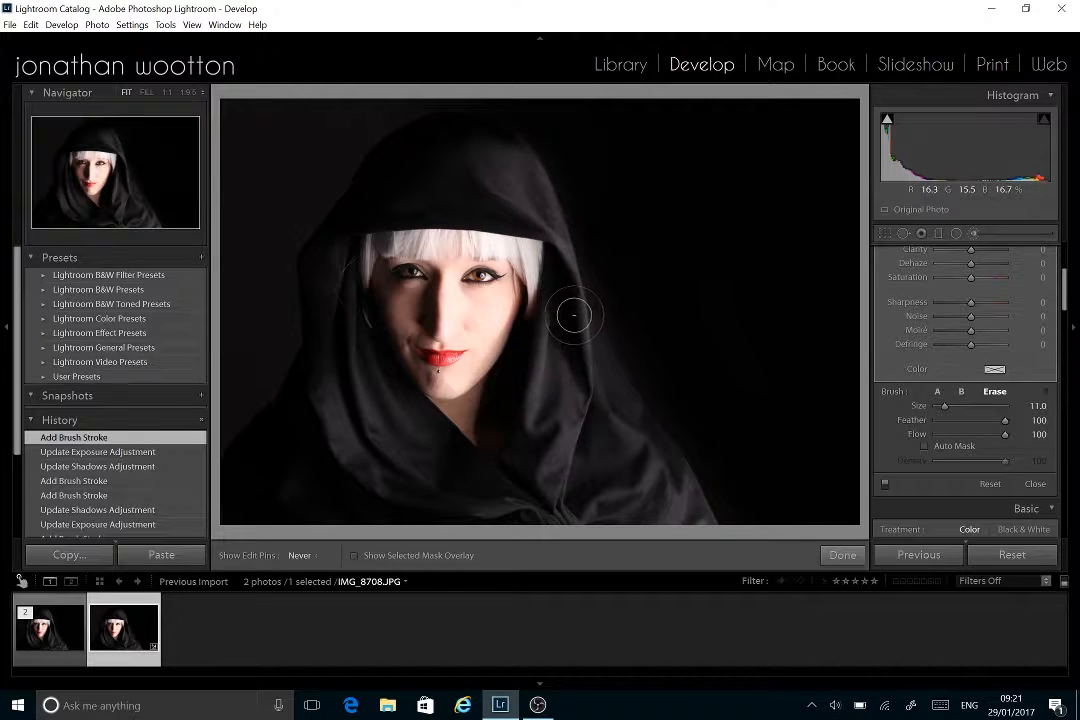
pyautogui.moveTo(621, 415)
pyautogui.mouseDown()
pyautogui.moveTo(663, 453)
pyautogui.moveTo(685, 501)
pyautogui.moveTo(660, 477)
pyautogui.mouseUp()
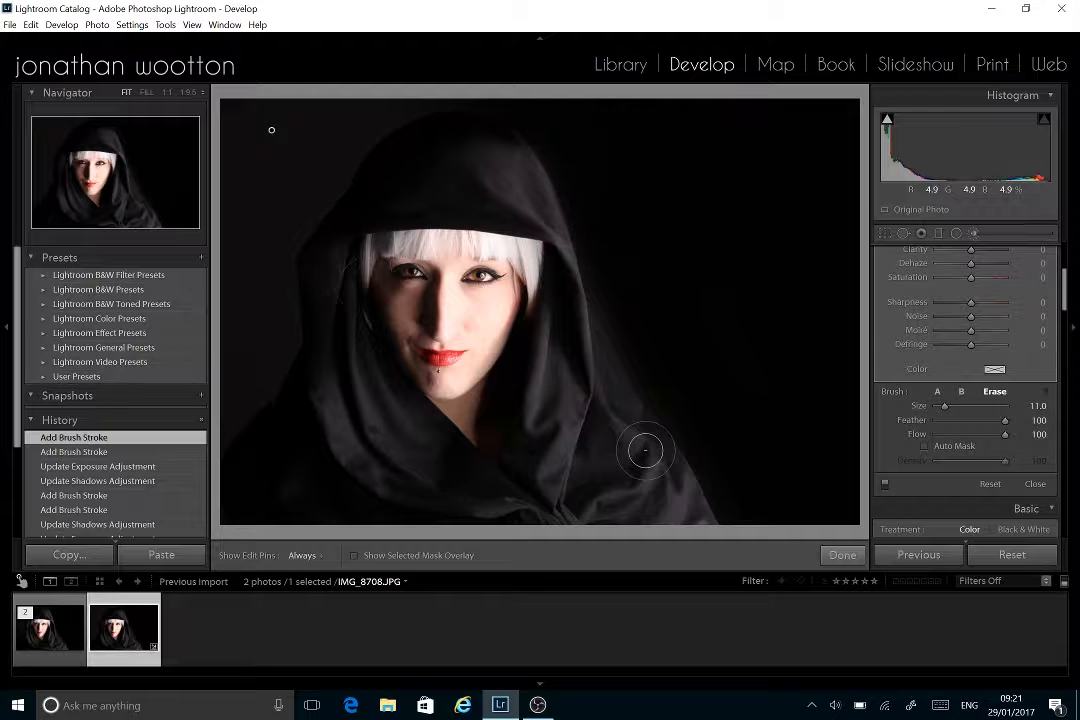
pyautogui.press('h')
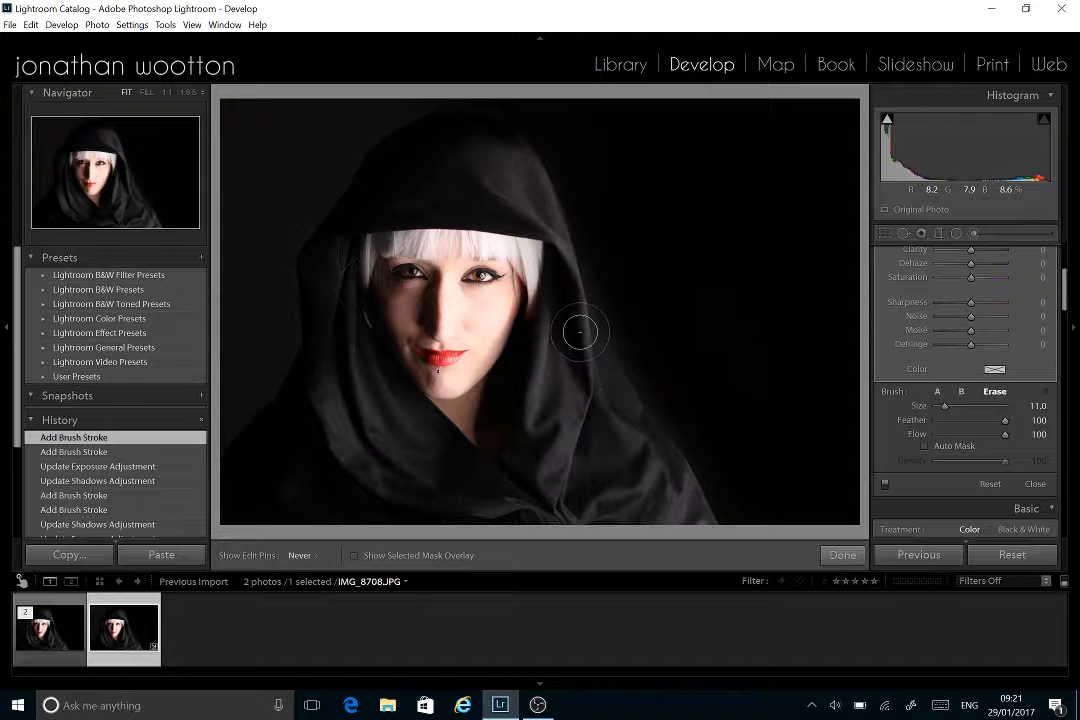
pyautogui.moveTo(494, 157)
pyautogui.mouseDown()
pyautogui.moveTo(325, 200)
pyautogui.moveTo(300, 225)
pyautogui.mouseUp()
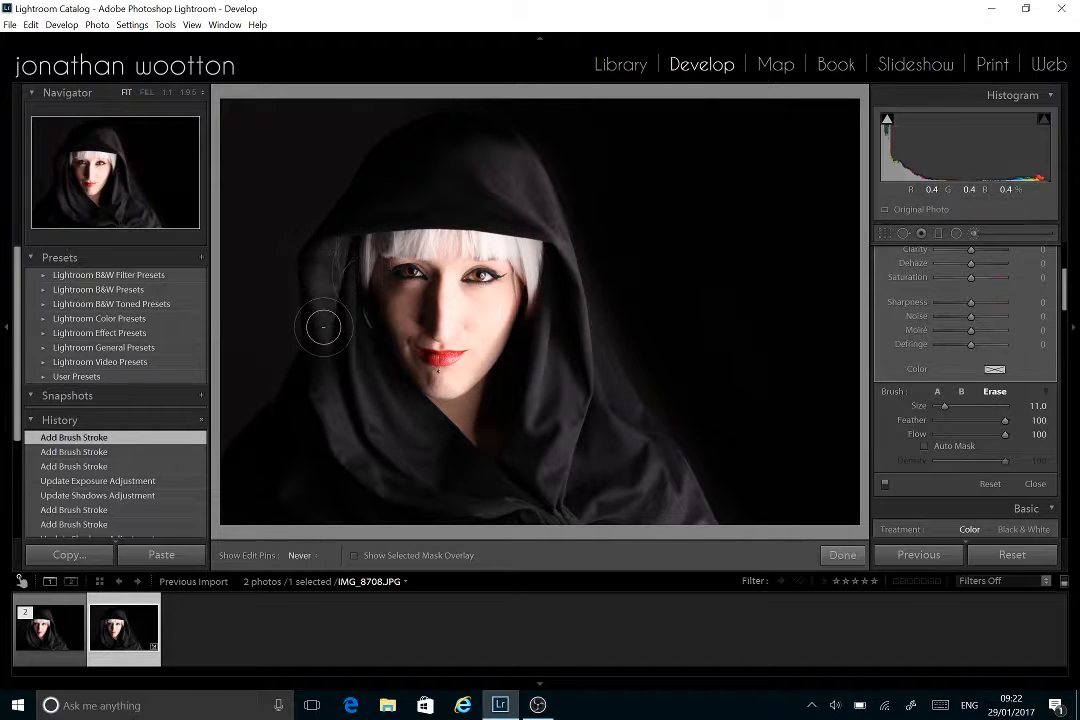
pyautogui.moveTo(335, 389)
pyautogui.mouseDown()
pyautogui.moveTo(345, 348)
pyautogui.moveTo(313, 414)
pyautogui.moveTo(340, 353)
pyautogui.moveTo(309, 402)
pyautogui.moveTo(340, 387)
pyautogui.mouseUp()
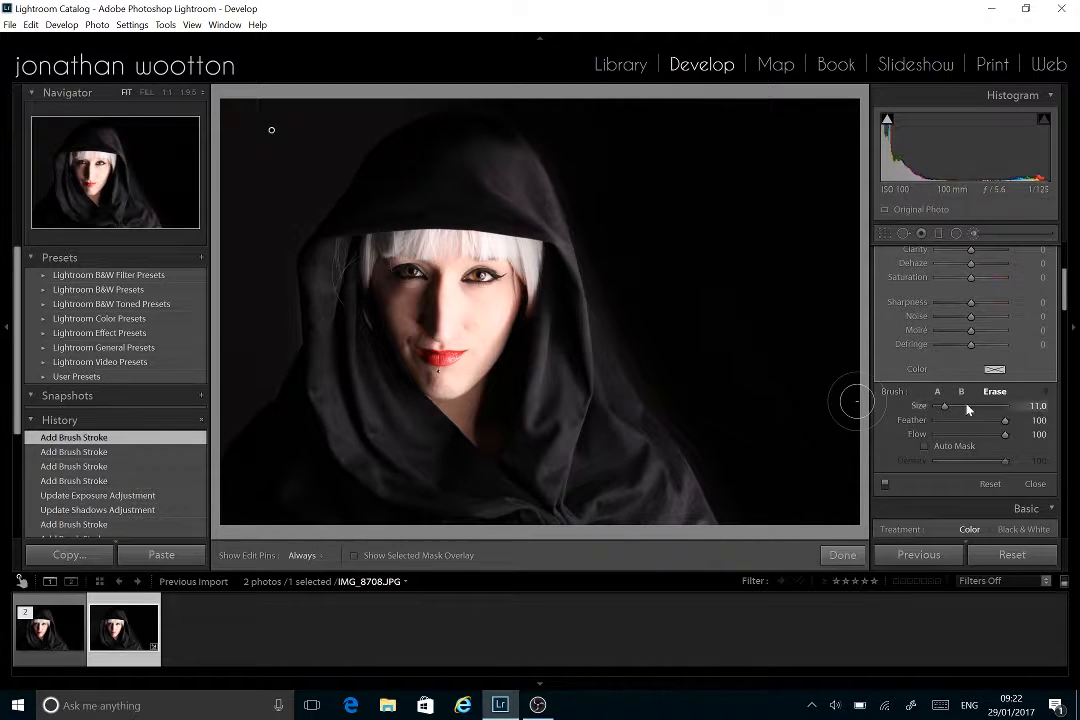
# - Repaint the darkening on the background beside the hood's left edge with brush A at size 11.0, and close the Adjustment Brush
pyautogui.click(938, 392)
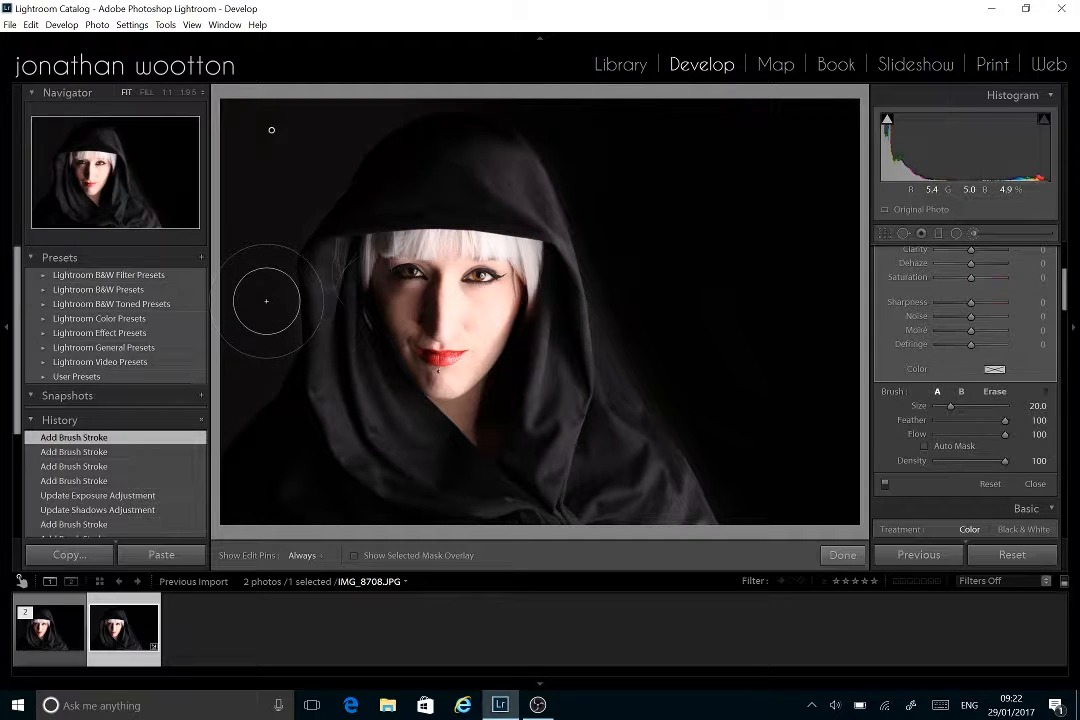
pyautogui.scroll(-6, 268, 310)
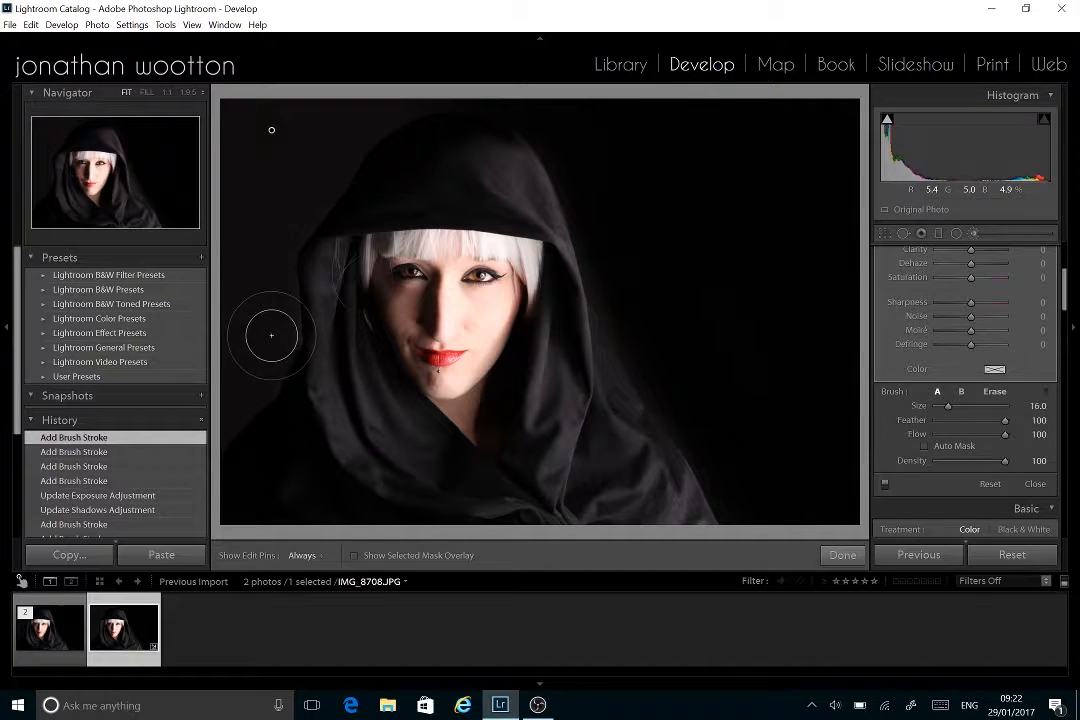
pyautogui.scroll(-3, 273, 323)
pyautogui.press('h')
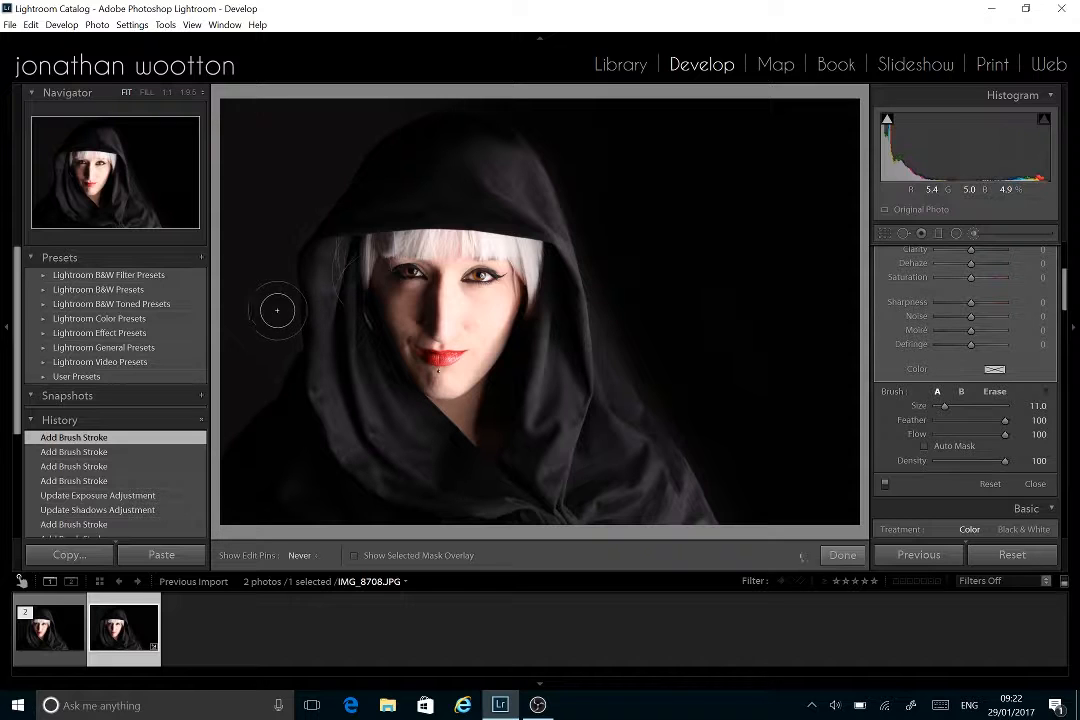
pyautogui.moveTo(281, 344)
pyautogui.mouseDown()
pyautogui.moveTo(284, 224)
pyautogui.moveTo(325, 181)
pyautogui.moveTo(284, 322)
pyautogui.mouseUp()
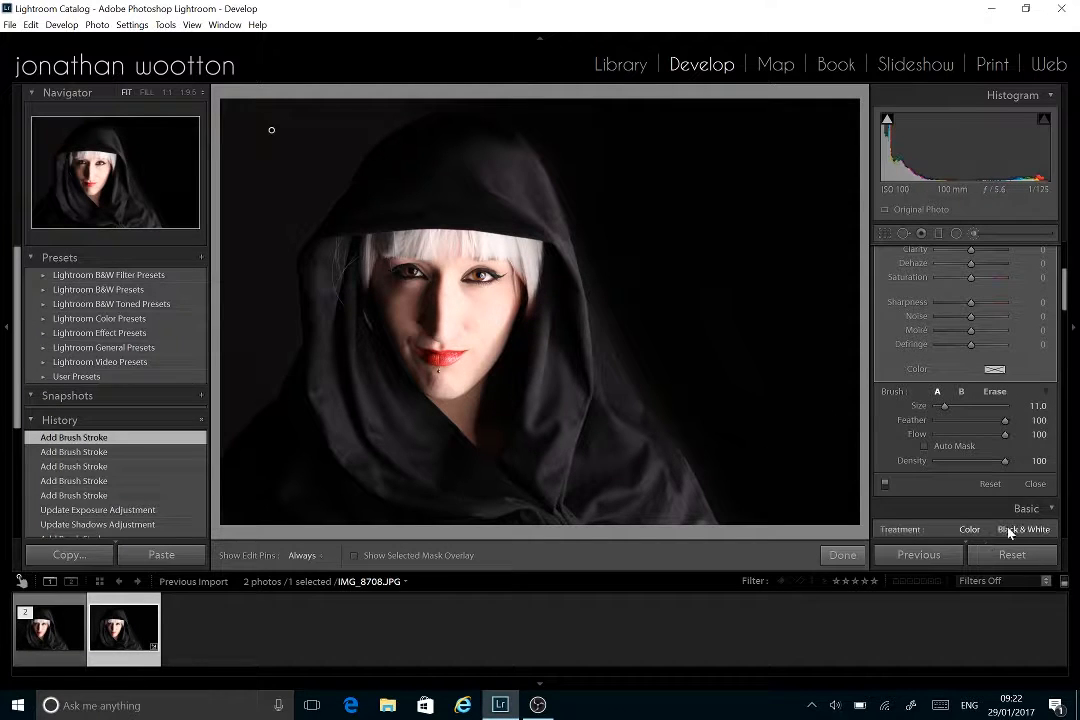
pyautogui.click(1036, 486)
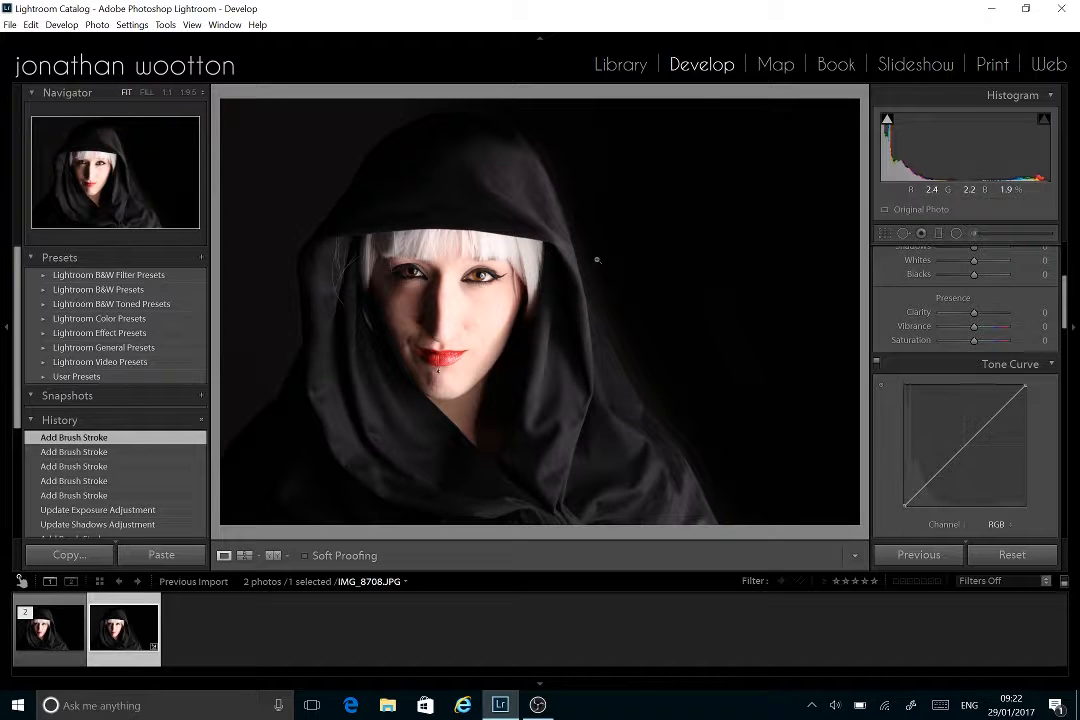
# - Open a copy of the photo with Lightroom adjustments for editing in Adobe Photoshop CC 2017
pyautogui.rightClick(619, 205)
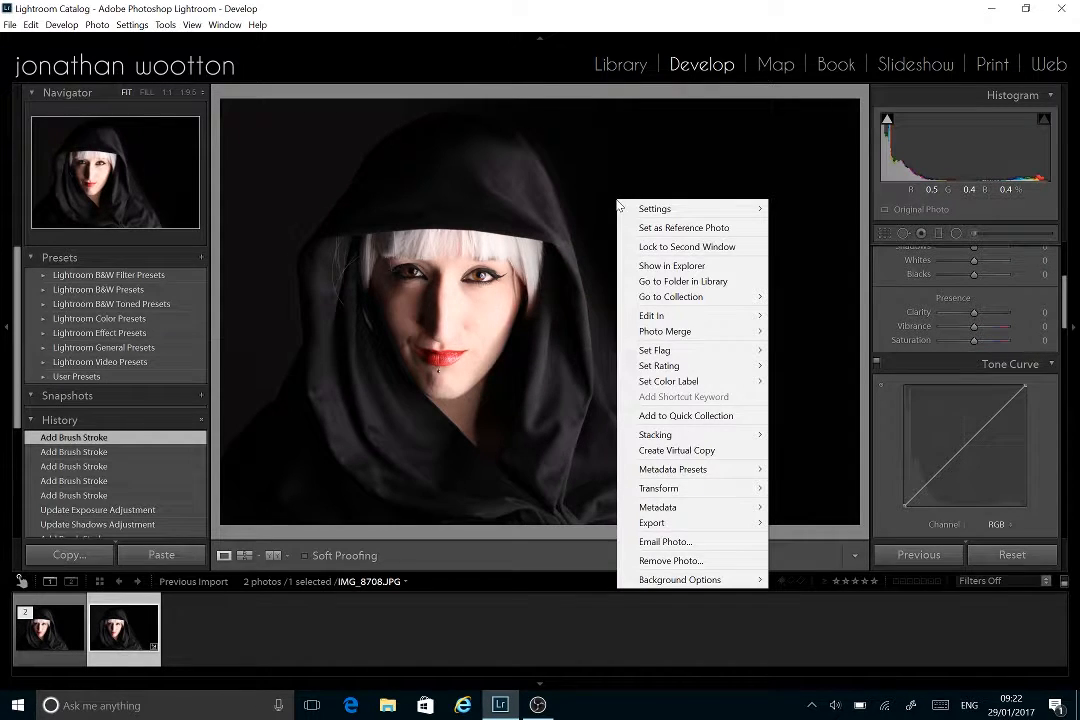
pyautogui.moveTo(655, 315)
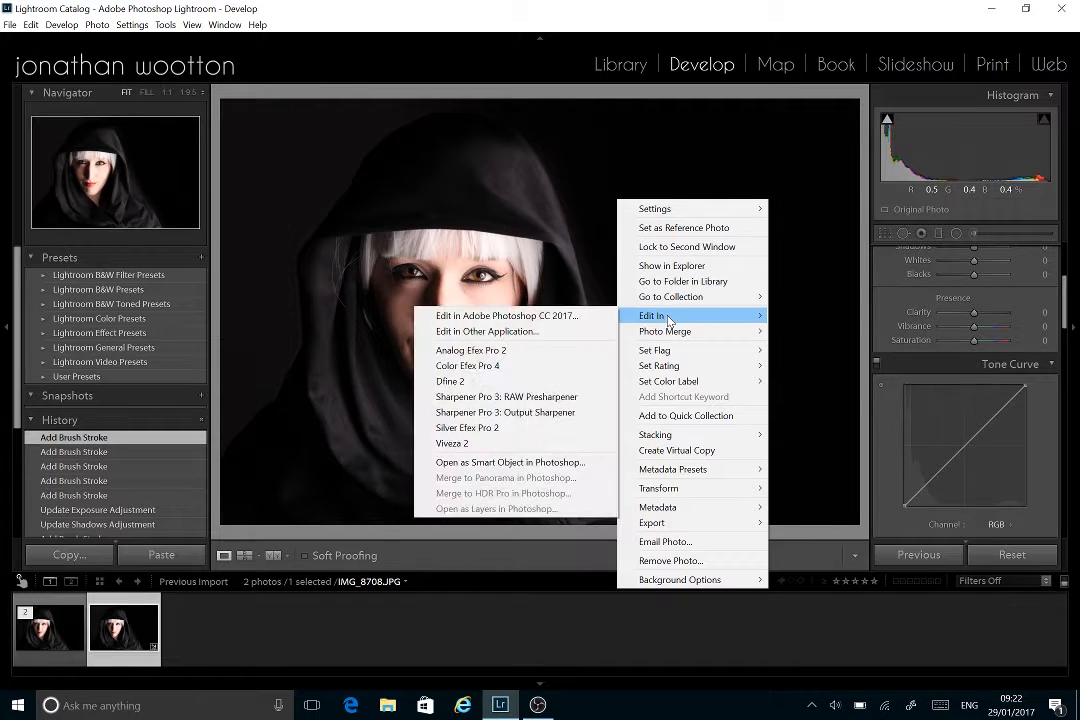
pyautogui.click(575, 316)
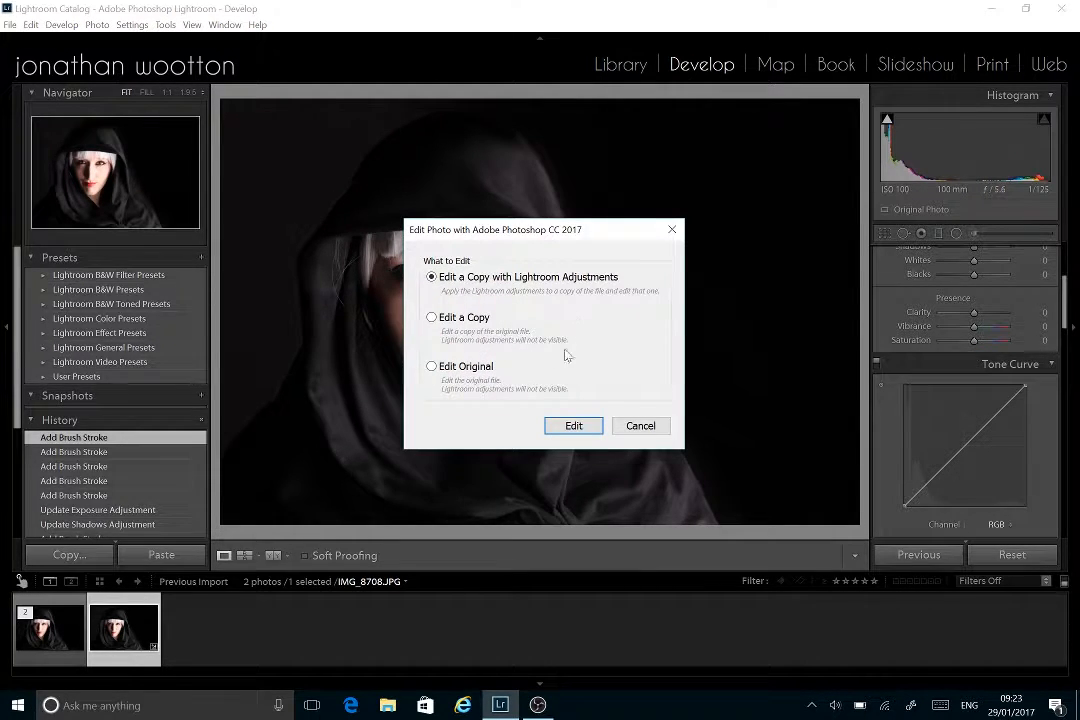
pyautogui.click(568, 427)
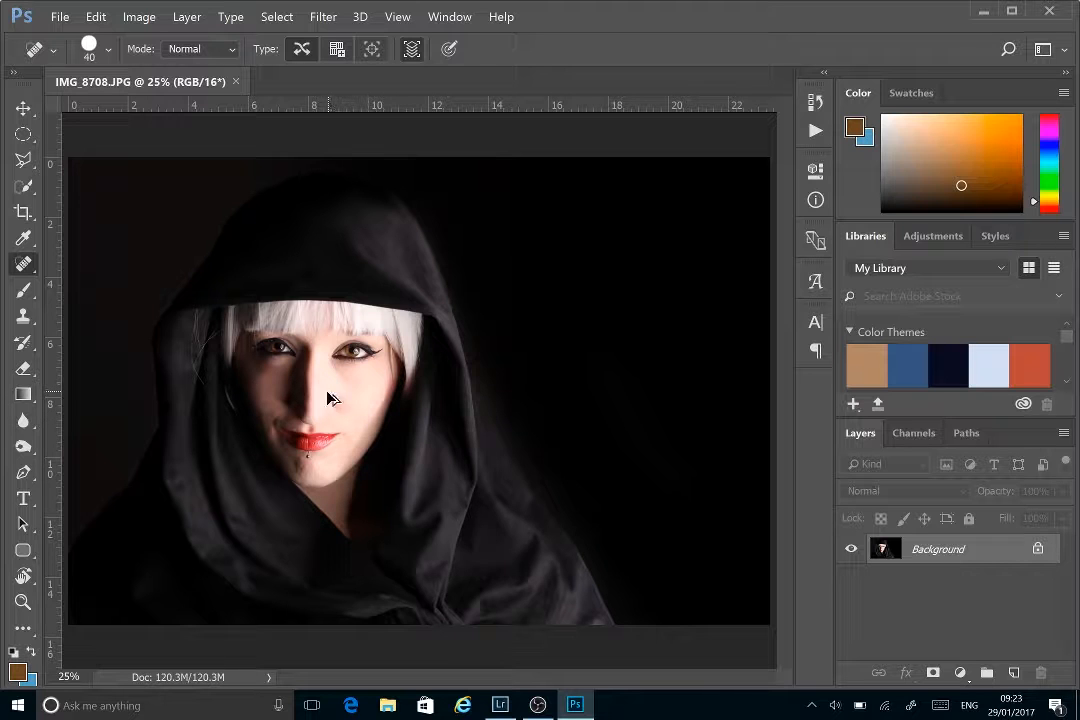
# - Examine the face up close, checking the skin, eyes, lips and stray hairs
pyautogui.scroll(3, 321, 391)
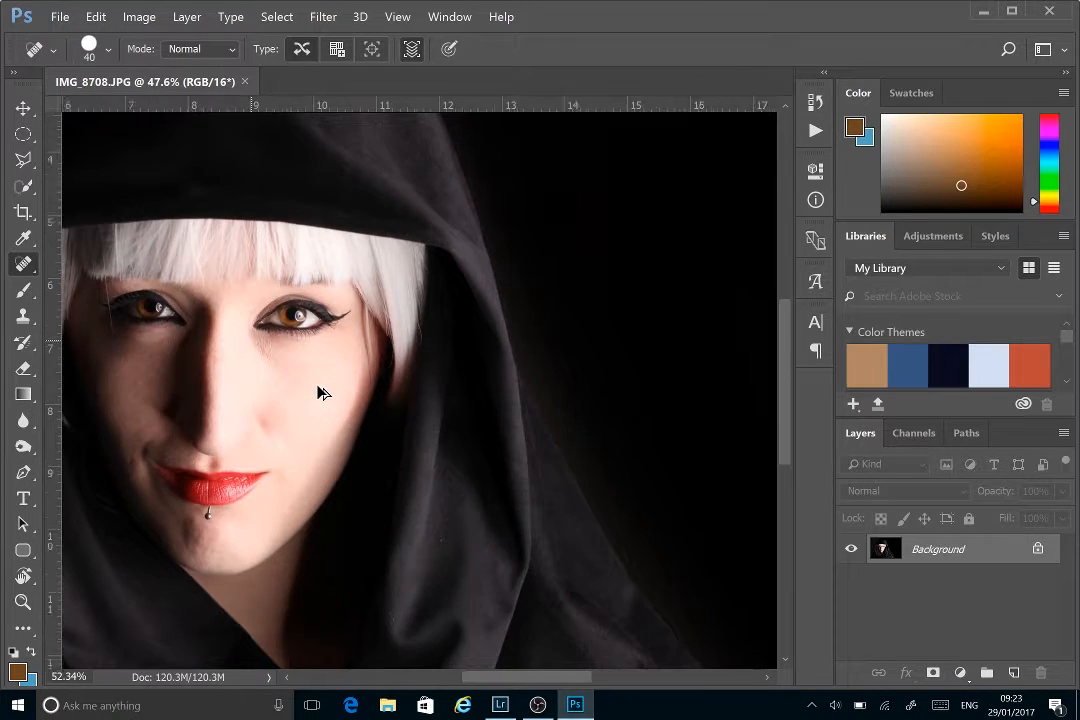
pyautogui.scroll(3, 321, 391)
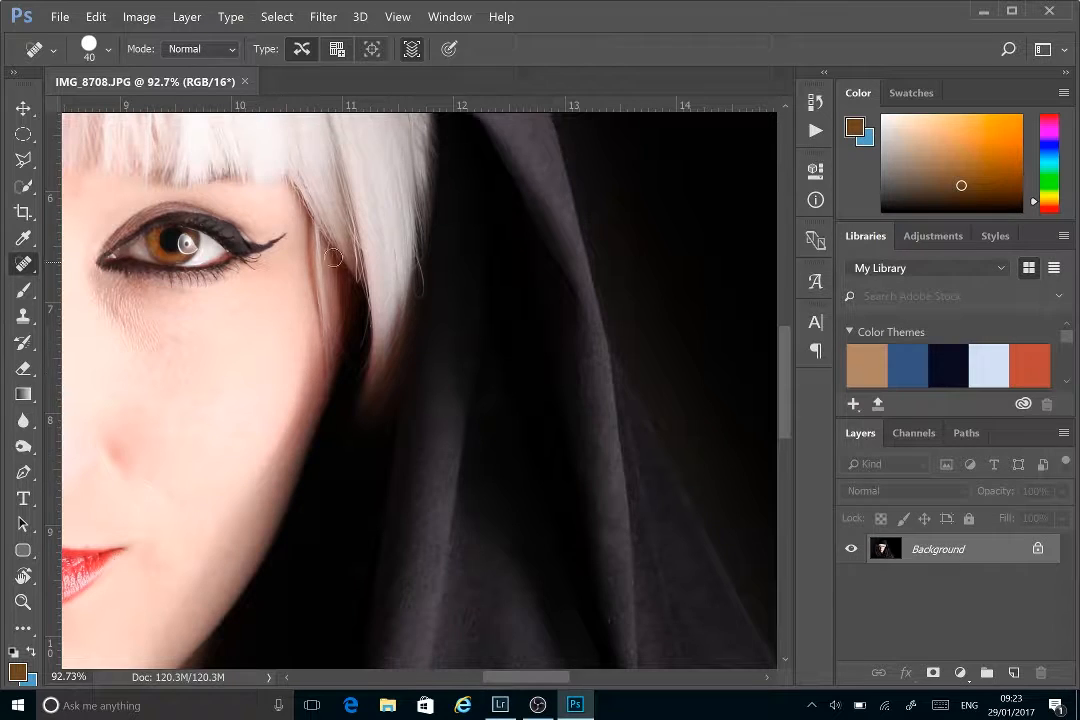
pyautogui.moveTo(159, 335); pyautogui.dragTo(436, 488)
pyautogui.moveTo(508, 522); pyautogui.dragTo(391, 338)
pyautogui.moveTo(663, 338); pyautogui.dragTo(572, 344)
pyautogui.moveTo(629, 380); pyautogui.dragTo(658, 313)
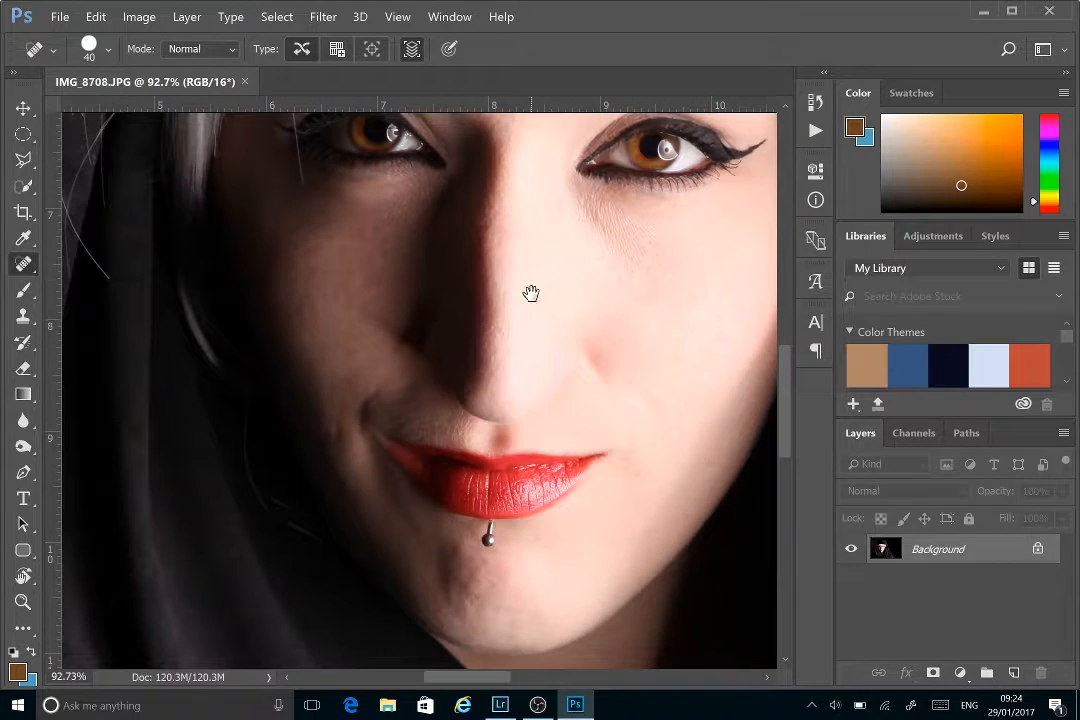
pyautogui.moveTo(345, 337); pyautogui.dragTo(437, 443)
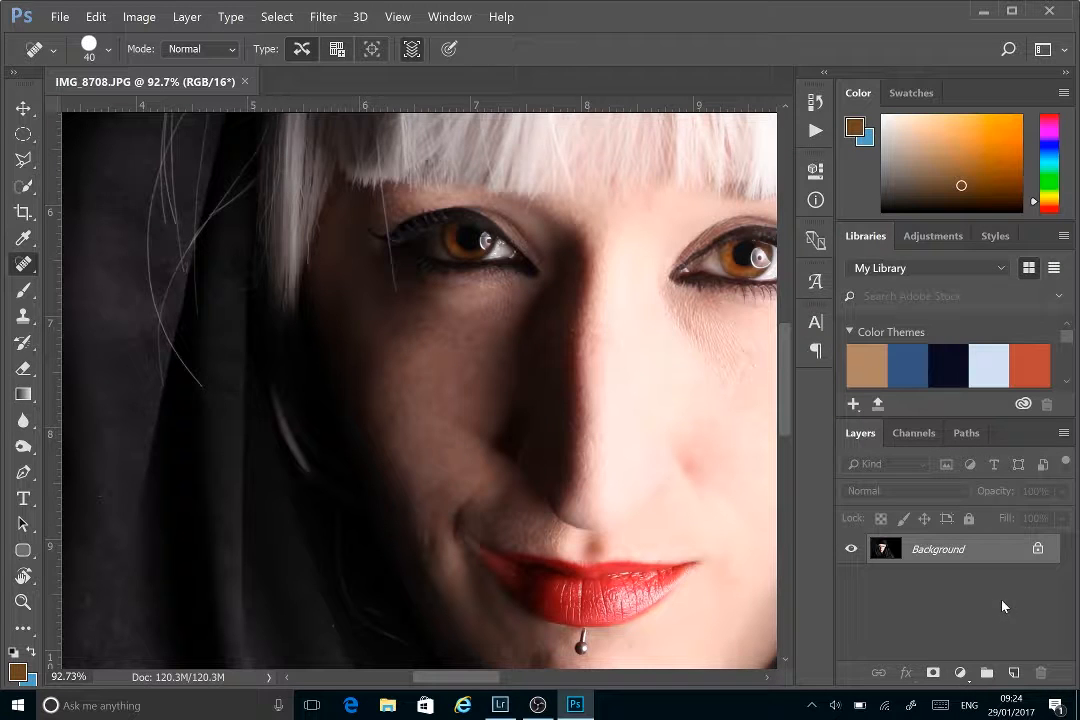
pyautogui.moveTo(434, 679); pyautogui.dragTo(466, 680)
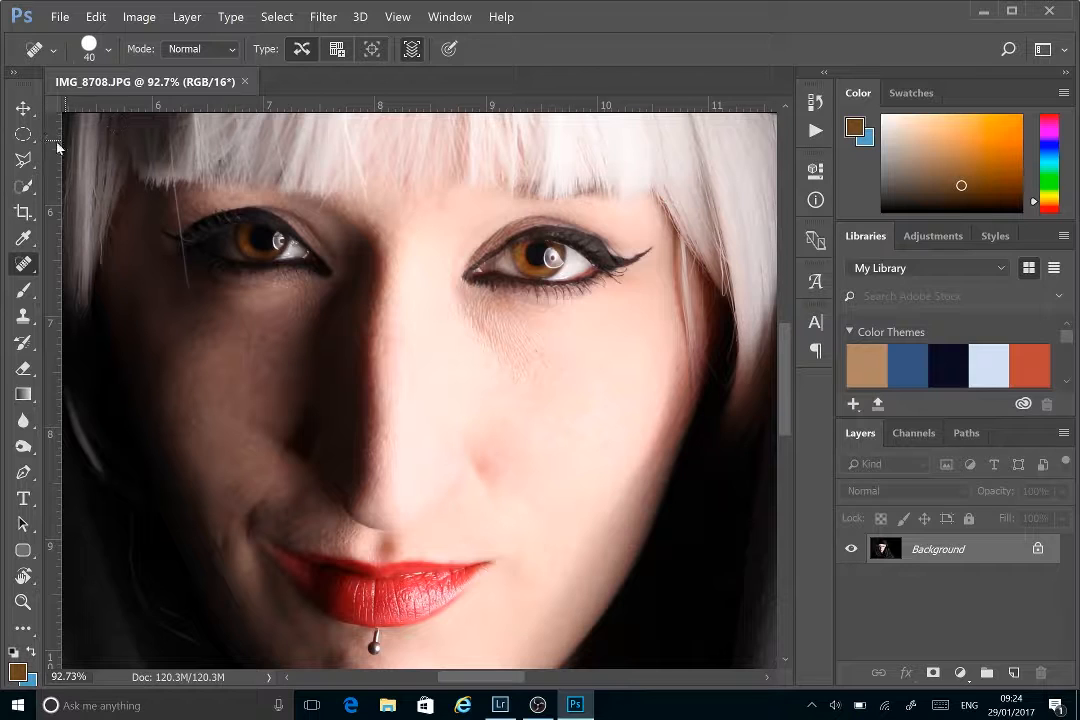
# - Copy both eyes onto a new layer using elliptical marquee selections, and duplicate that layer
pyautogui.click(23, 134)
pyautogui.moveTo(233, 210); pyautogui.dragTo(293, 274)
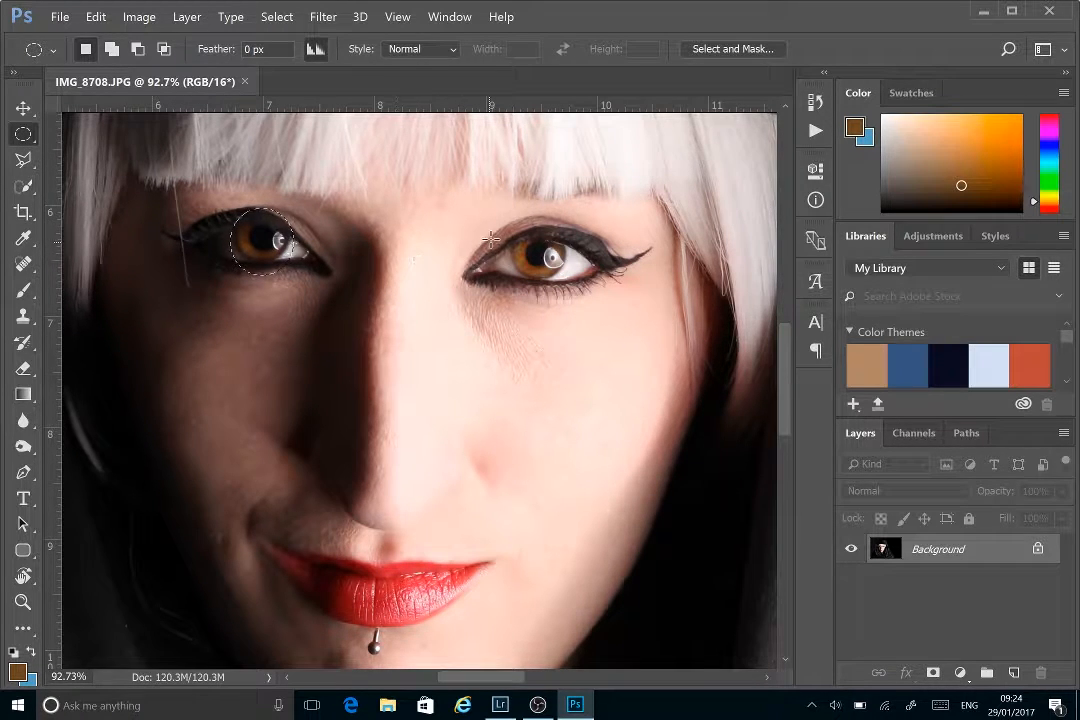
pyautogui.press('shift')
pyautogui.moveTo(500, 225); pyautogui.dragTo(576, 294)
pyautogui.hotkey('ctrl', 'j')
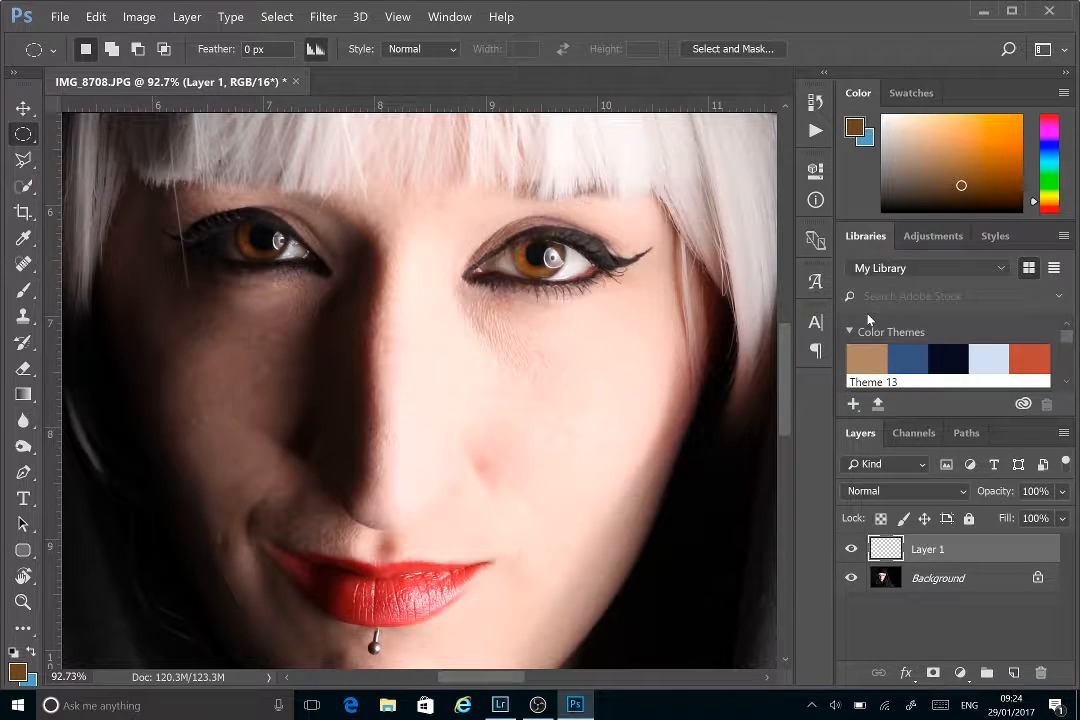
pyautogui.hotkey('ctrl', 'j')
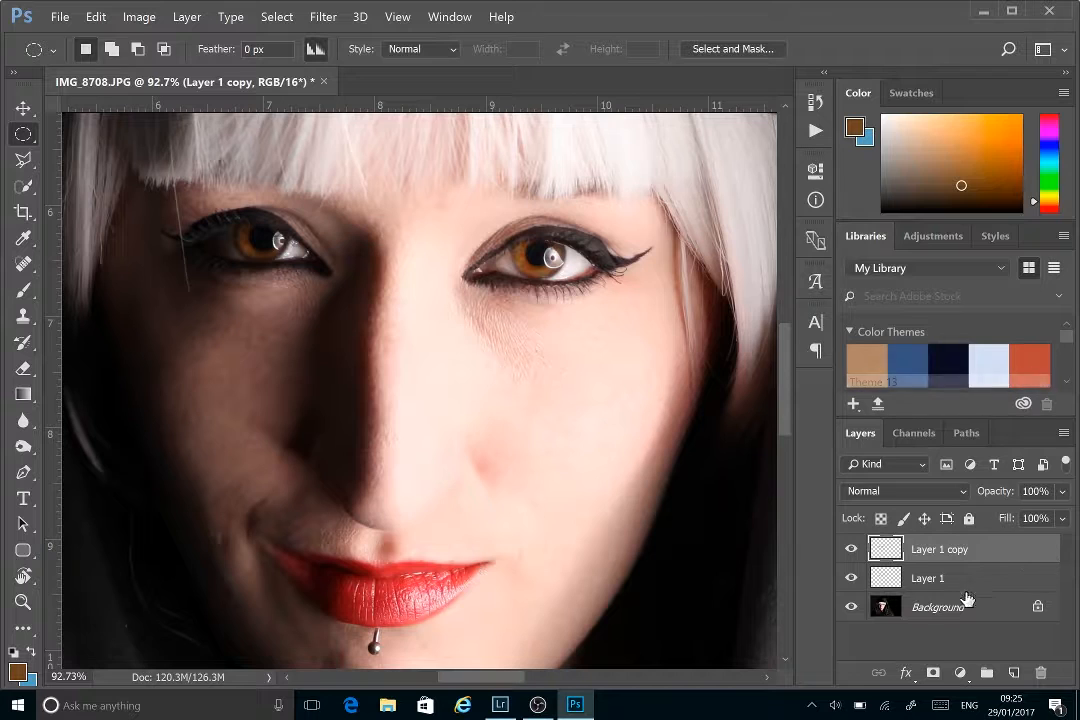
# - Hide the upper eye layer and rename the two eye layers: Brighten Eyes for the lower, Sharpen Eyes for the upper
pyautogui.click(852, 550)
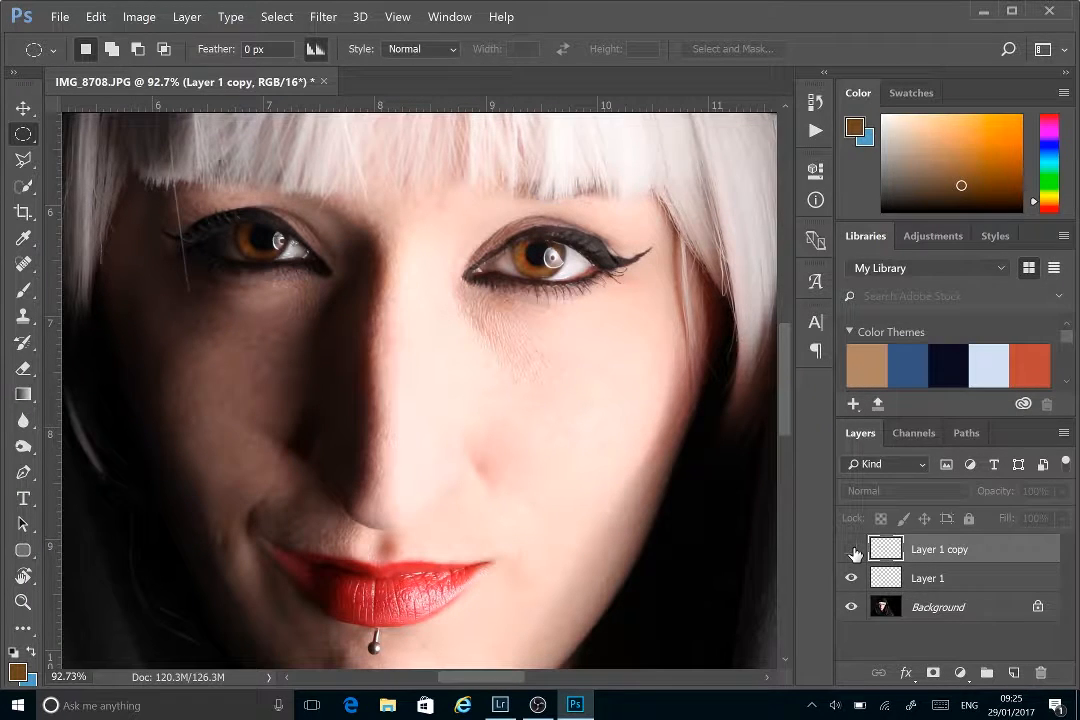
pyautogui.doubleClick(925, 578)
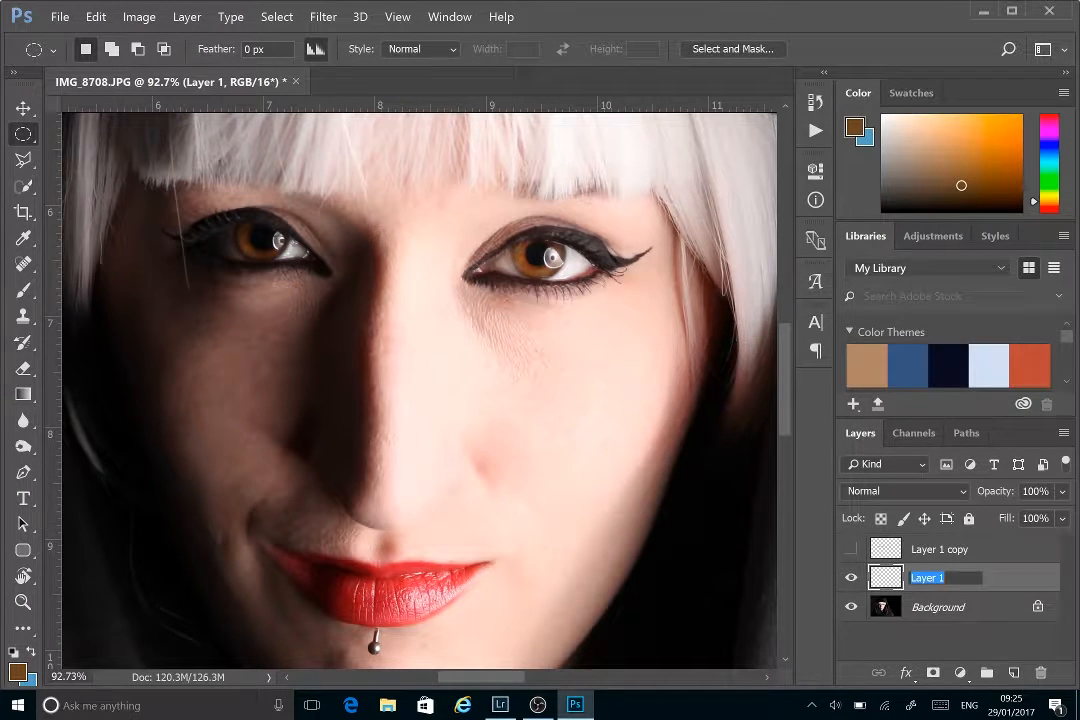
pyautogui.write('Brighten Eyes')
pyautogui.hotkey('shift', 'Tab')
pyautogui.write('Sha')
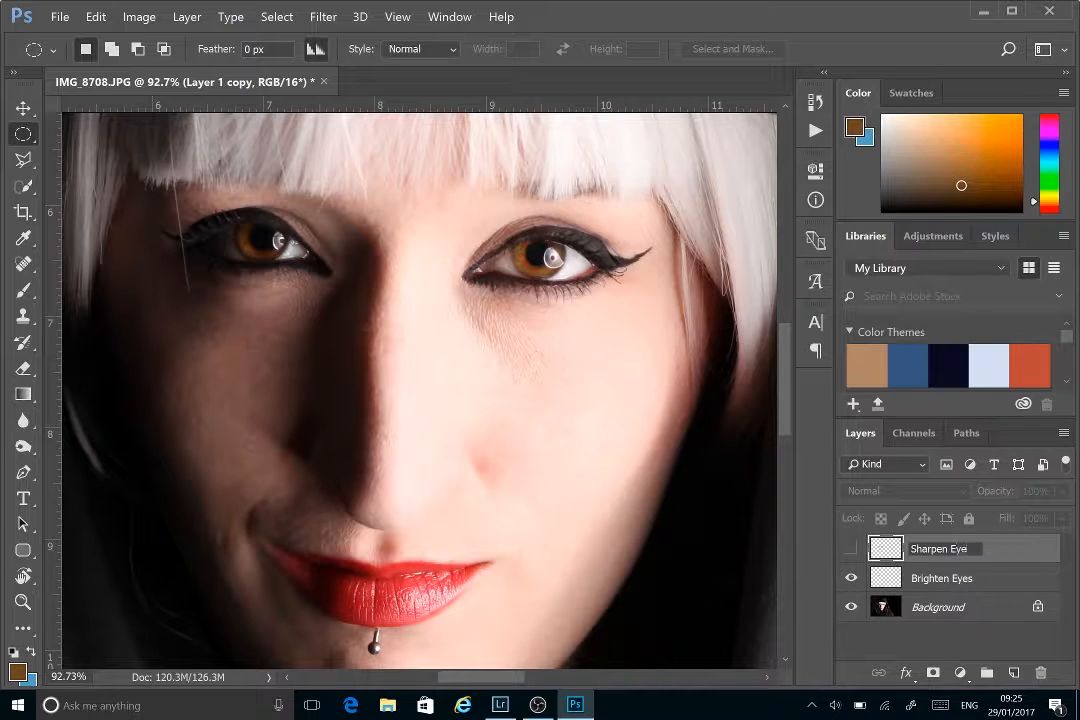
# - Set the Brighten Eyes layer to the Screen blend mode at 100% opacity
pyautogui.click(875, 578)
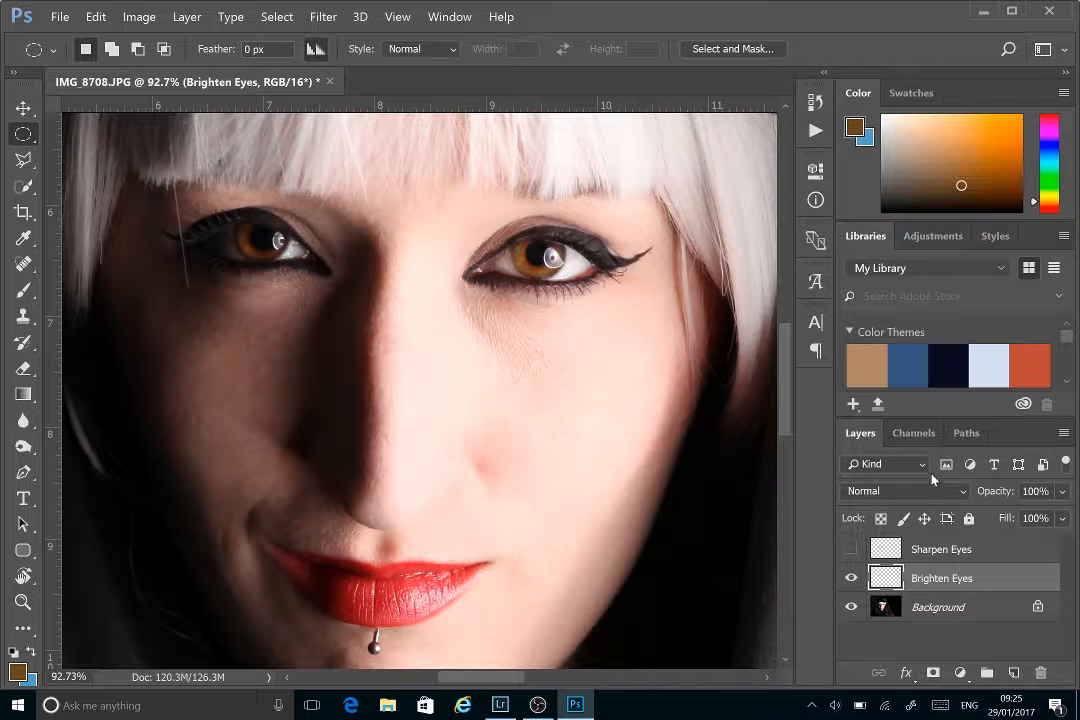
pyautogui.click(957, 492)
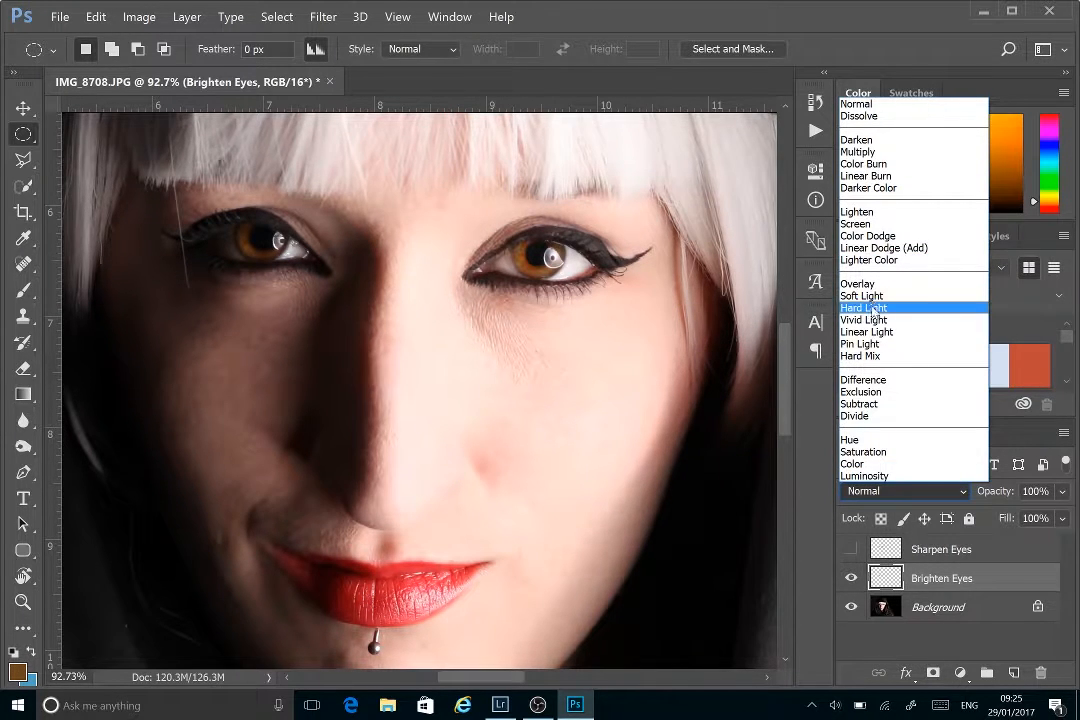
pyautogui.click(858, 223)
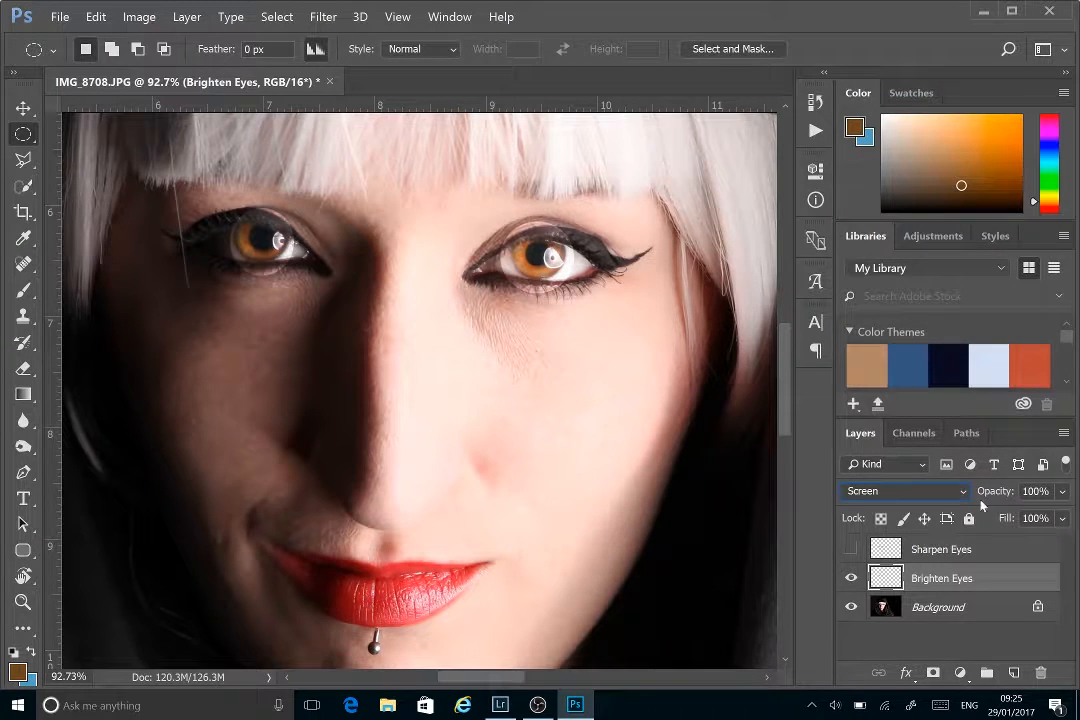
pyautogui.click(1063, 493)
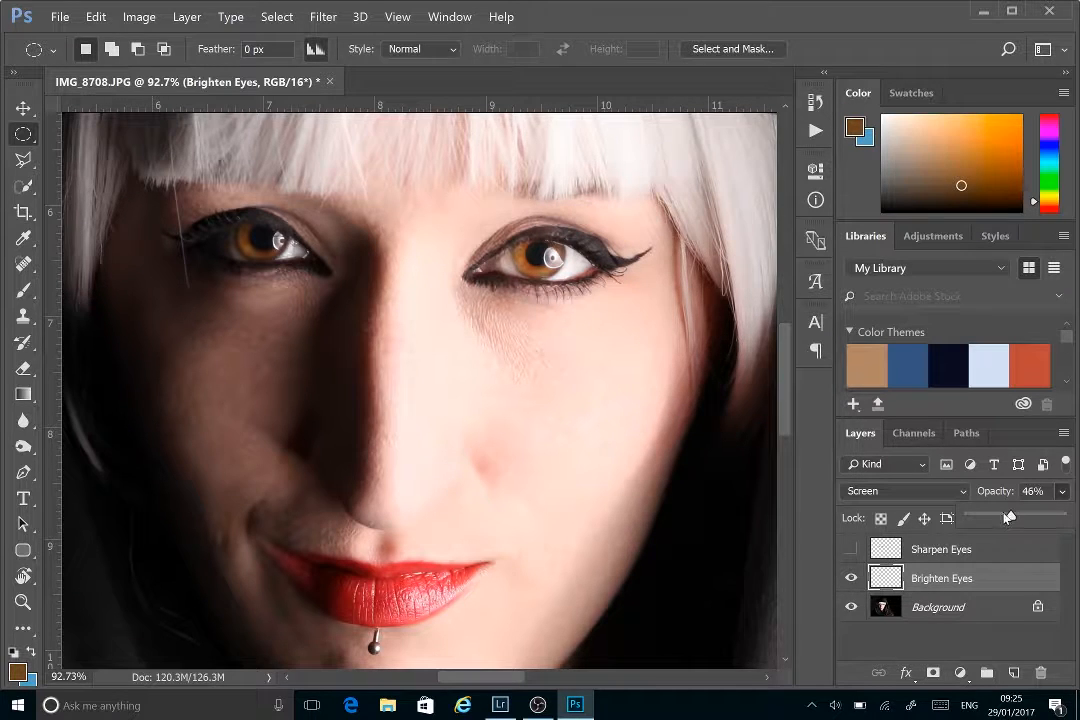
pyautogui.moveTo(1017, 519); pyautogui.dragTo(1063, 517)
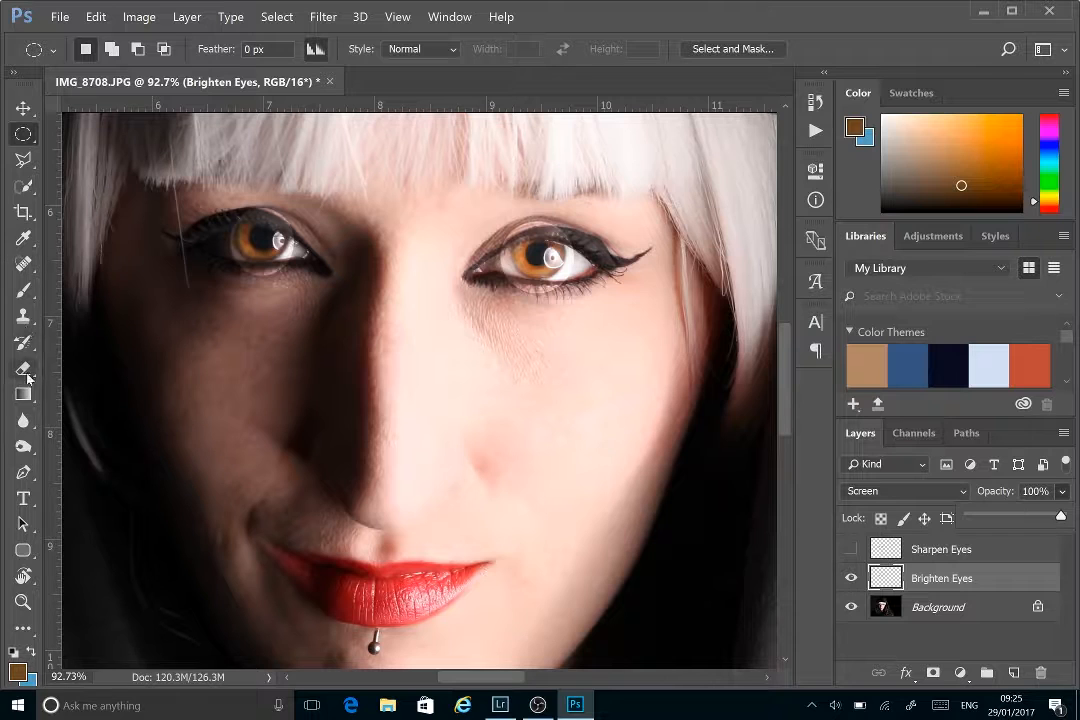
# - Erase the excess brightening around both eyes on the Brighten Eyes layer with a soft size 40 eraser
pyautogui.press('e')
pyautogui.scroll(1, 250, 243)
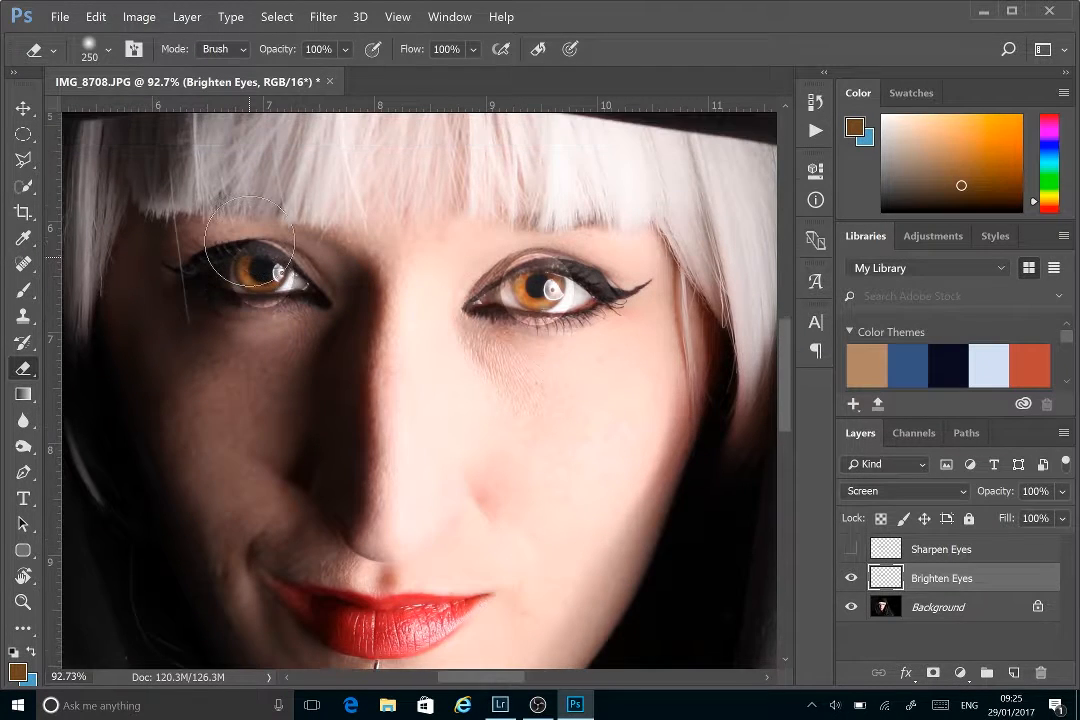
pyautogui.press('[')
pyautogui.press('[')
pyautogui.press('[')
pyautogui.press('[')
pyautogui.press('[')
pyautogui.press('[')
pyautogui.press('[')
pyautogui.press('[')
pyautogui.press('[')
pyautogui.press('[')
pyautogui.press('[')
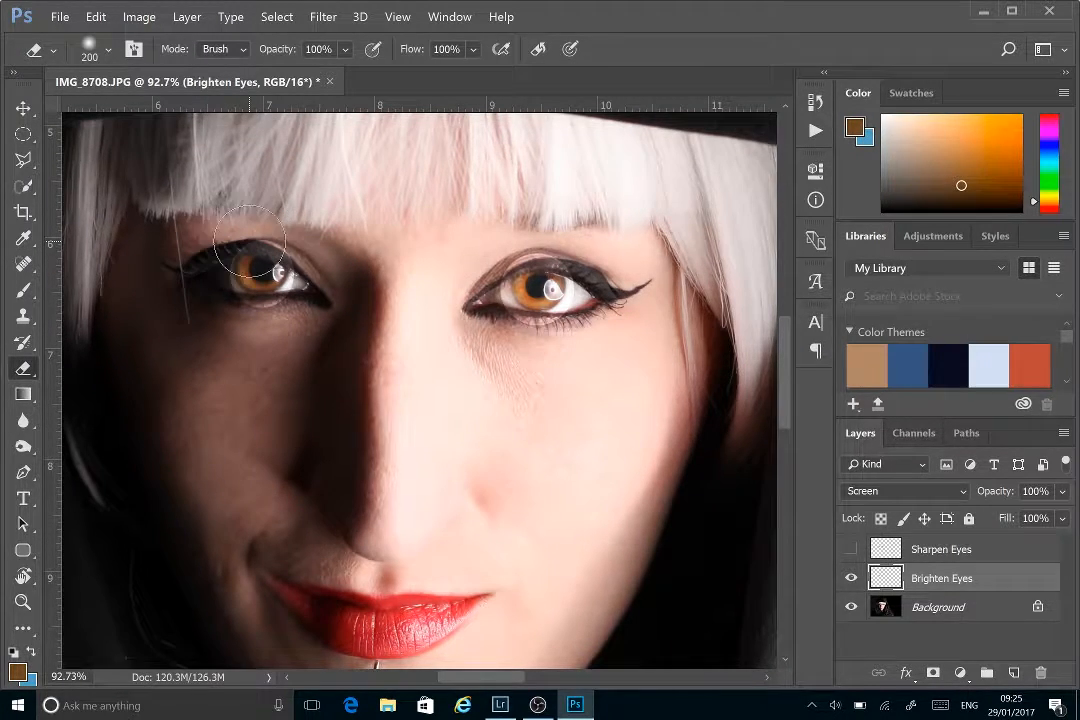
pyautogui.moveTo(247, 240)
pyautogui.mouseDown()
pyautogui.moveTo(289, 254)
pyautogui.moveTo(238, 241)
pyautogui.moveTo(295, 263)
pyautogui.moveTo(291, 249)
pyautogui.moveTo(240, 243)
pyautogui.moveTo(225, 274)
pyautogui.moveTo(230, 288)
pyautogui.moveTo(225, 251)
pyautogui.moveTo(235, 297)
pyautogui.moveTo(277, 313)
pyautogui.moveTo(231, 297)
pyautogui.moveTo(297, 274)
pyautogui.mouseUp()
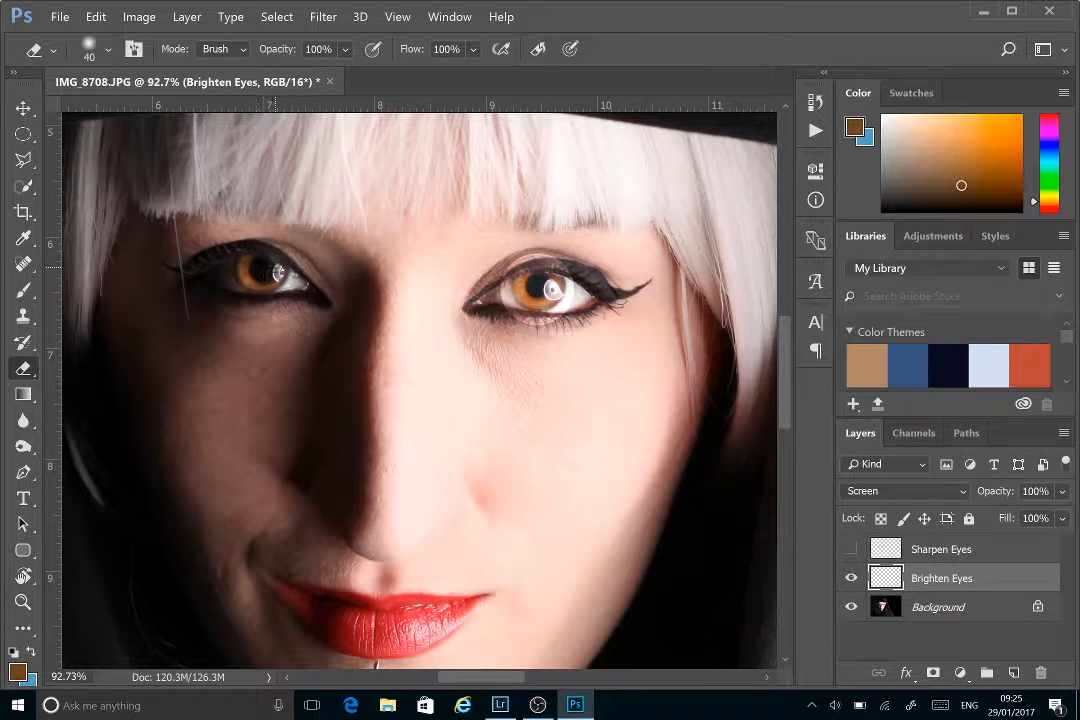
pyautogui.moveTo(513, 268)
pyautogui.mouseDown()
pyautogui.moveTo(557, 251)
pyautogui.moveTo(524, 262)
pyautogui.moveTo(573, 266)
pyautogui.moveTo(502, 272)
pyautogui.moveTo(513, 310)
pyautogui.moveTo(497, 288)
pyautogui.moveTo(520, 315)
pyautogui.moveTo(570, 280)
pyautogui.moveTo(519, 285)
pyautogui.mouseUp()
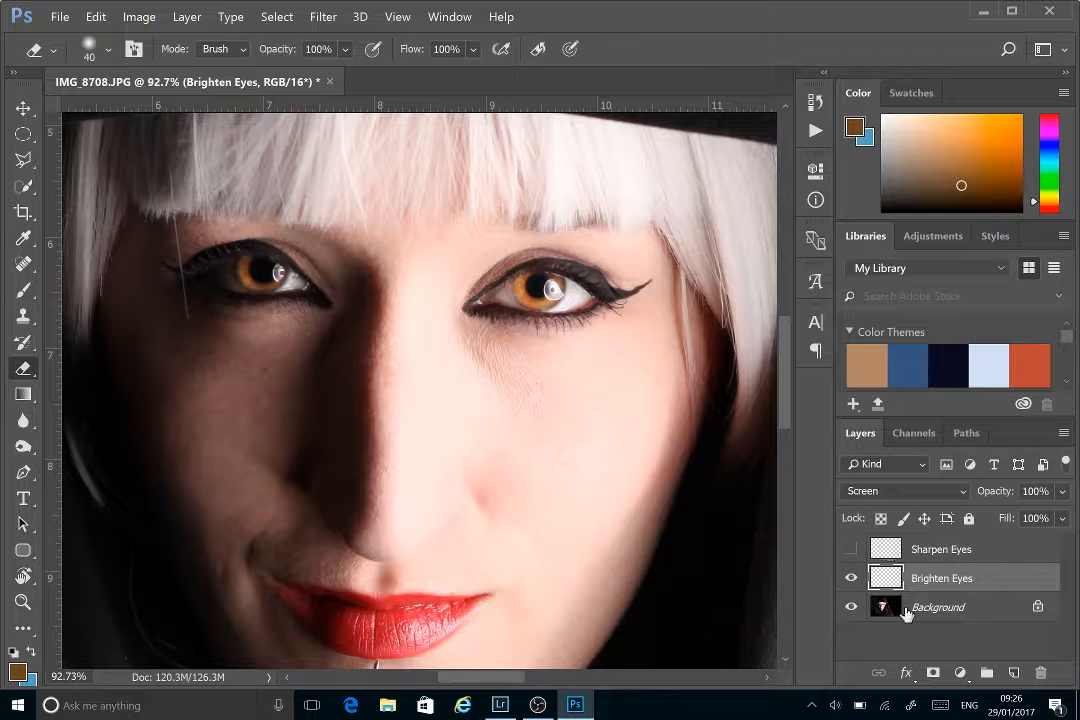
# - Set the Brighten Eyes layer's opacity to 47%, comparing the eyes with the layer hidden and shown
pyautogui.click(851, 578)
pyautogui.click(851, 578)
pyautogui.click(851, 578)
pyautogui.click(851, 578)
pyautogui.click(851, 579)
pyautogui.click(1063, 492)
pyautogui.moveTo(1021, 518); pyautogui.dragTo(1011, 518)
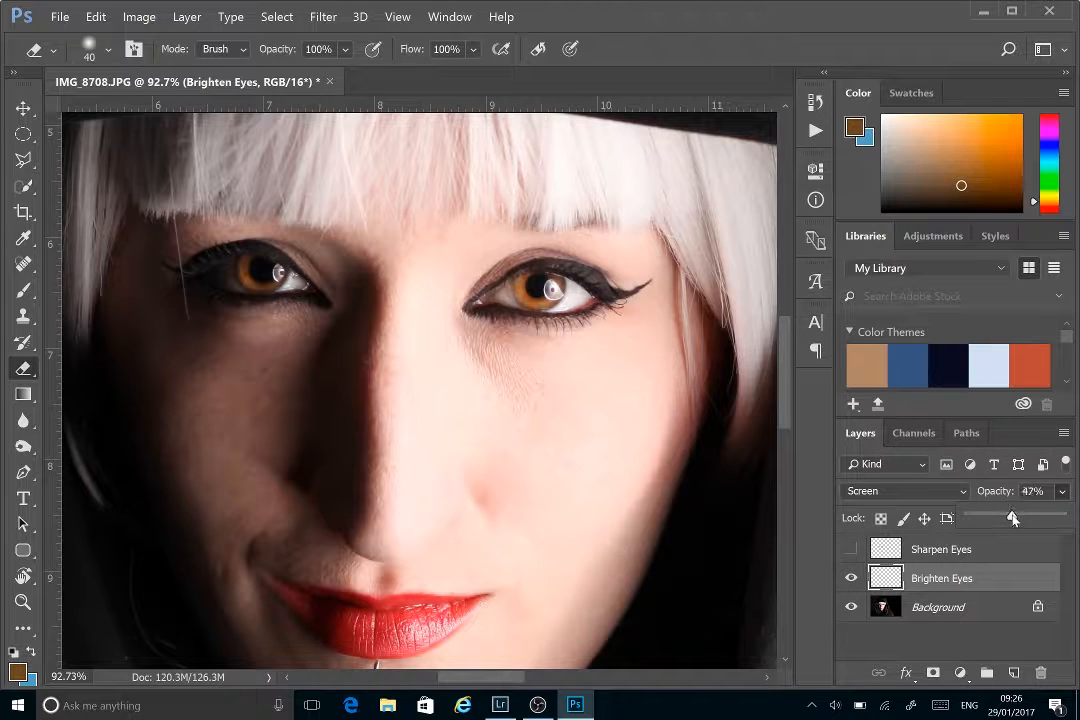
pyautogui.click(852, 580)
pyautogui.click(852, 580)
pyautogui.click(852, 580)
pyautogui.click(852, 580)
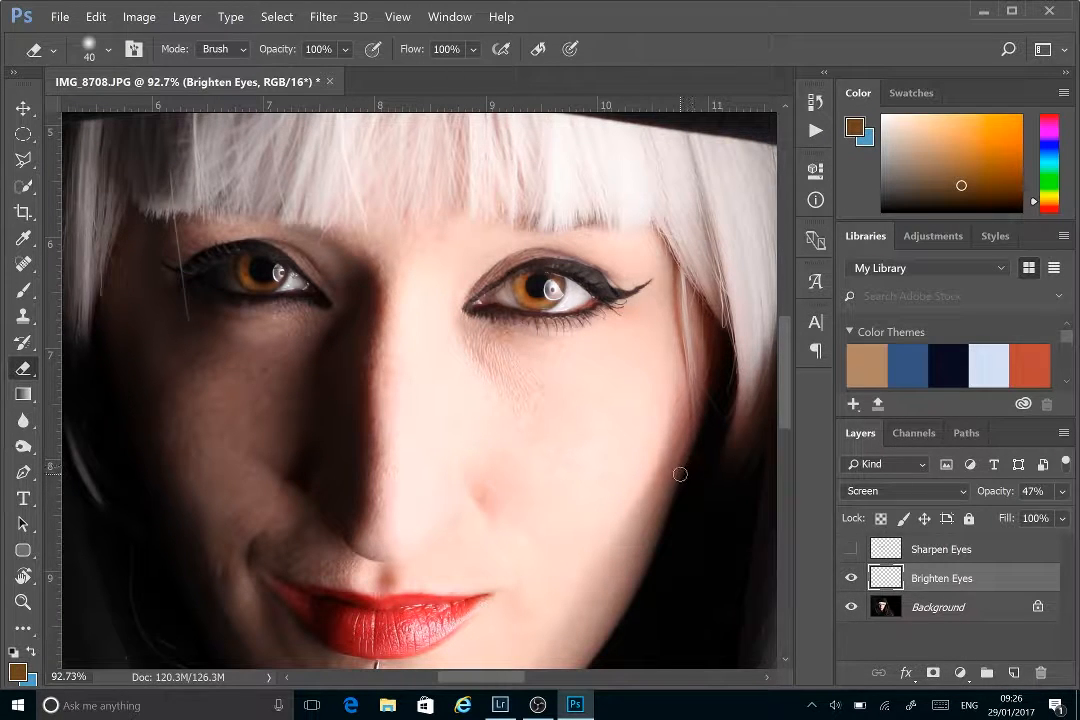
# - Add an empty layer above Brighten Eyes and paint fine streaks in the brightly lit eye's iris, using a sampled reddish brown and a small brush
pyautogui.hotkey('ctrl', 'shift', 'alt', 'n')
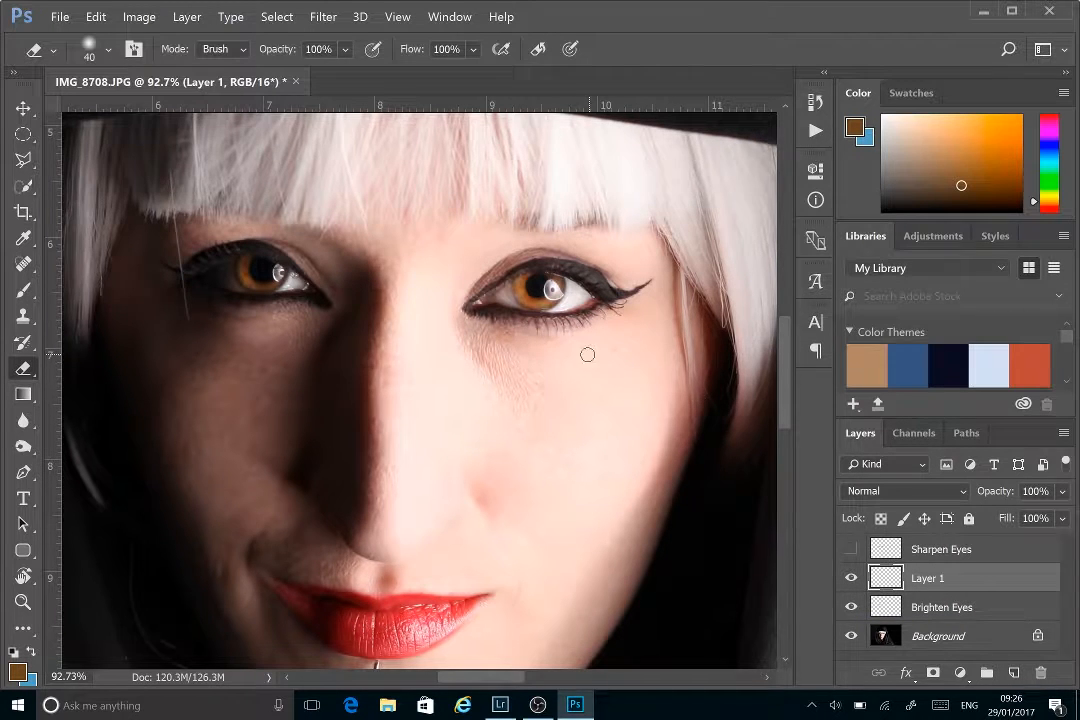
pyautogui.hotkey('ctrl', '+')
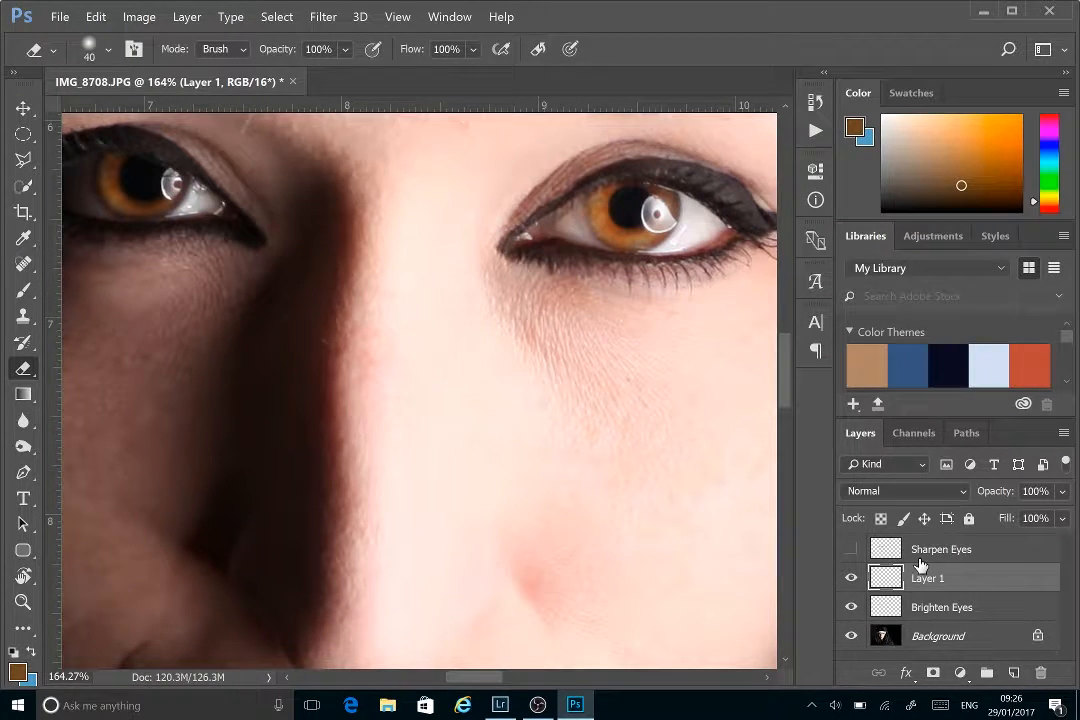
pyautogui.click(23, 238)
pyautogui.click(517, 193)
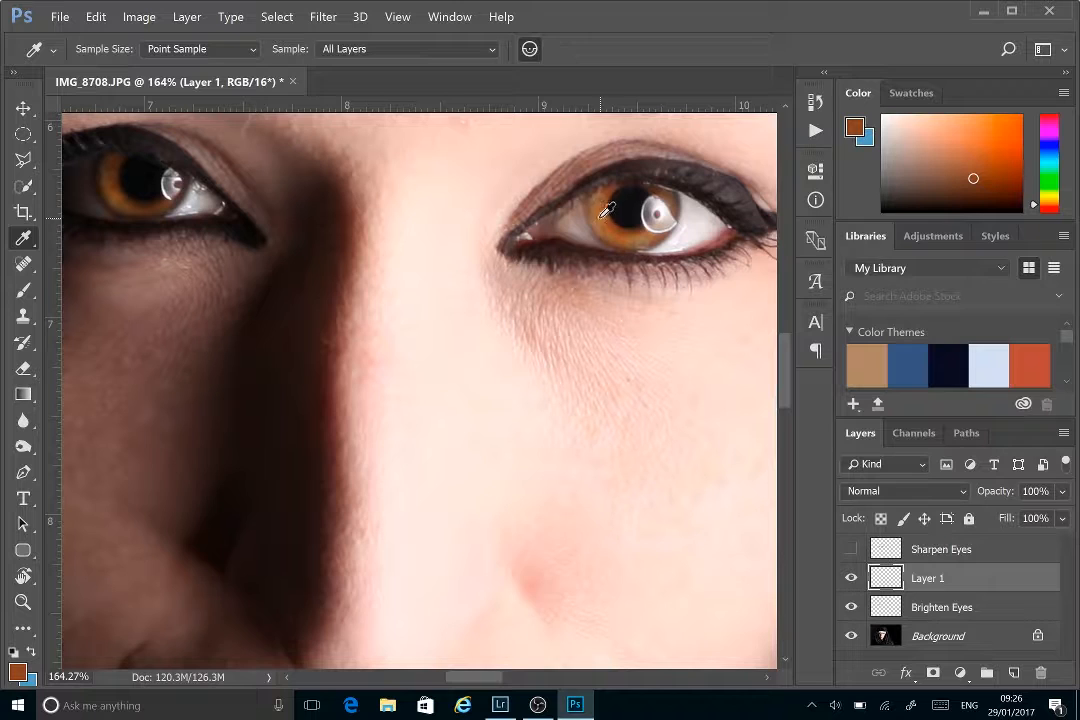
pyautogui.click(22, 290)
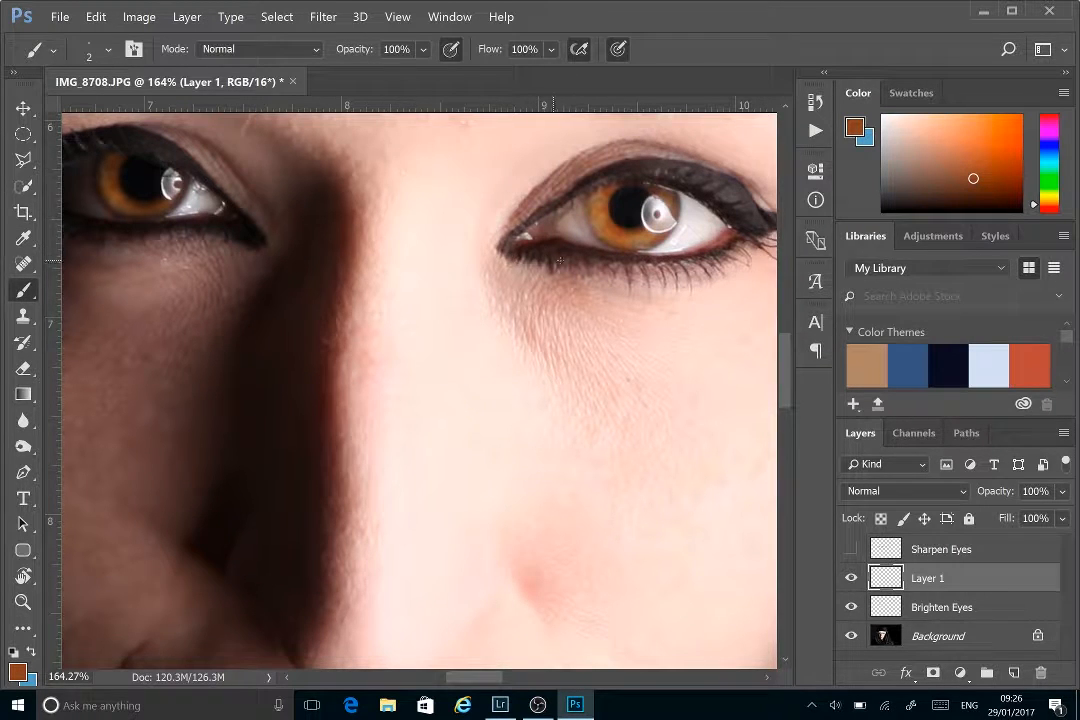
pyautogui.scroll(1, 545, 260)
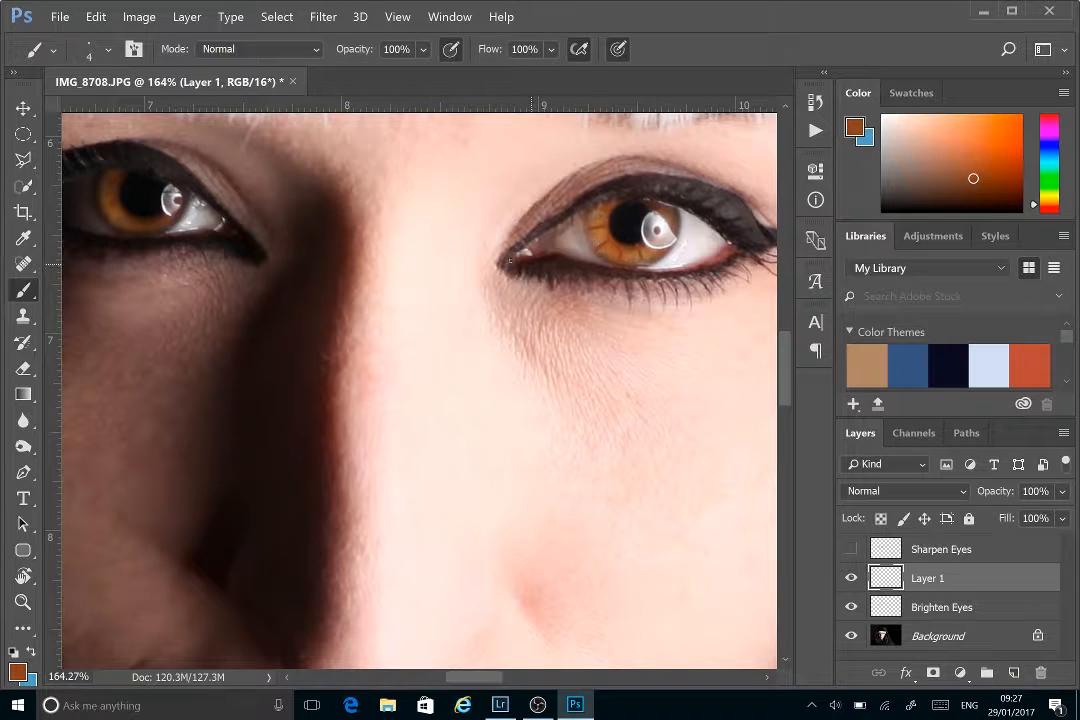
# - Sample a lighter brown from the brightly lit eye and paint more iris streaks with a size 4 brush
pyautogui.click(23, 237)
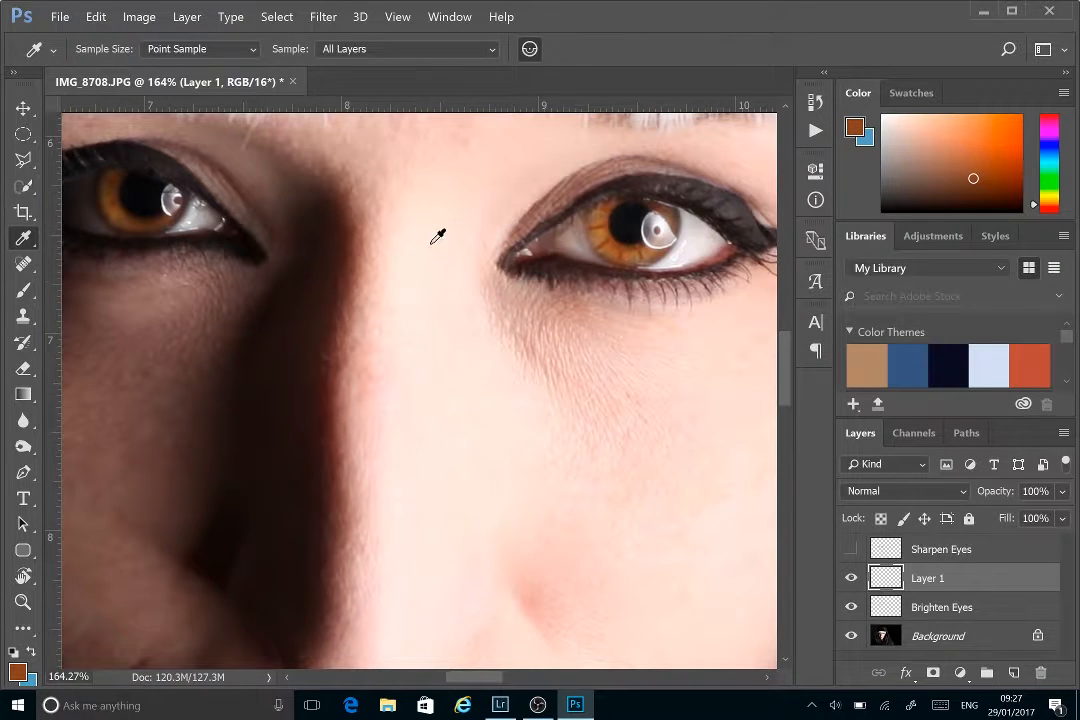
pyautogui.click(598, 207)
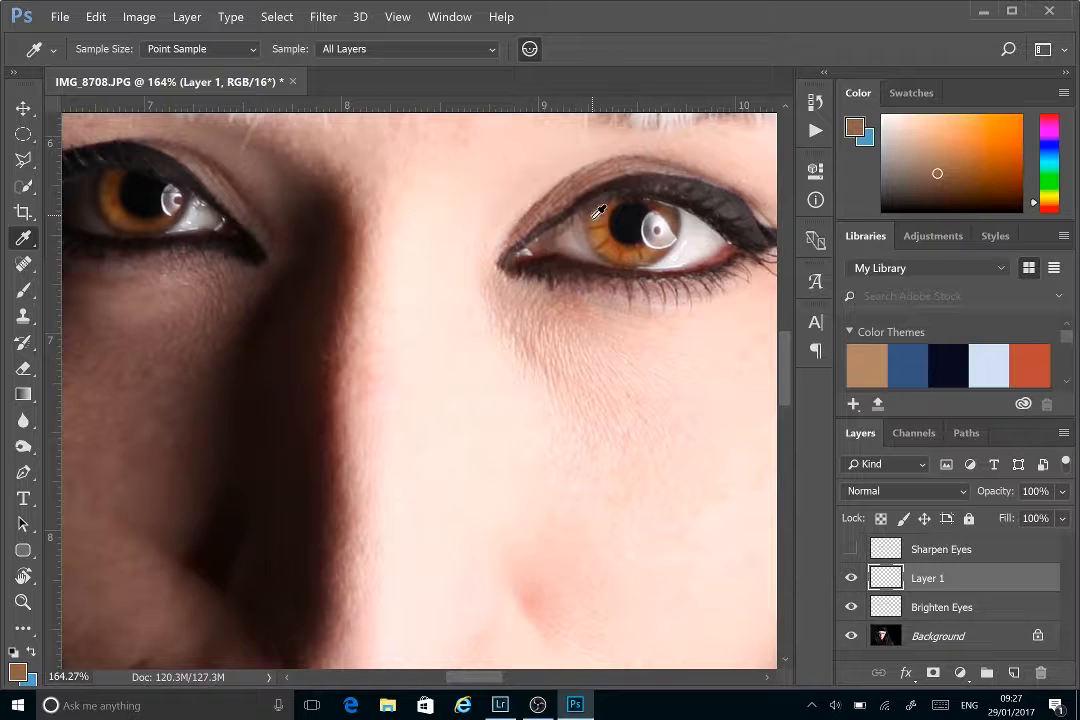
pyautogui.click(18, 292)
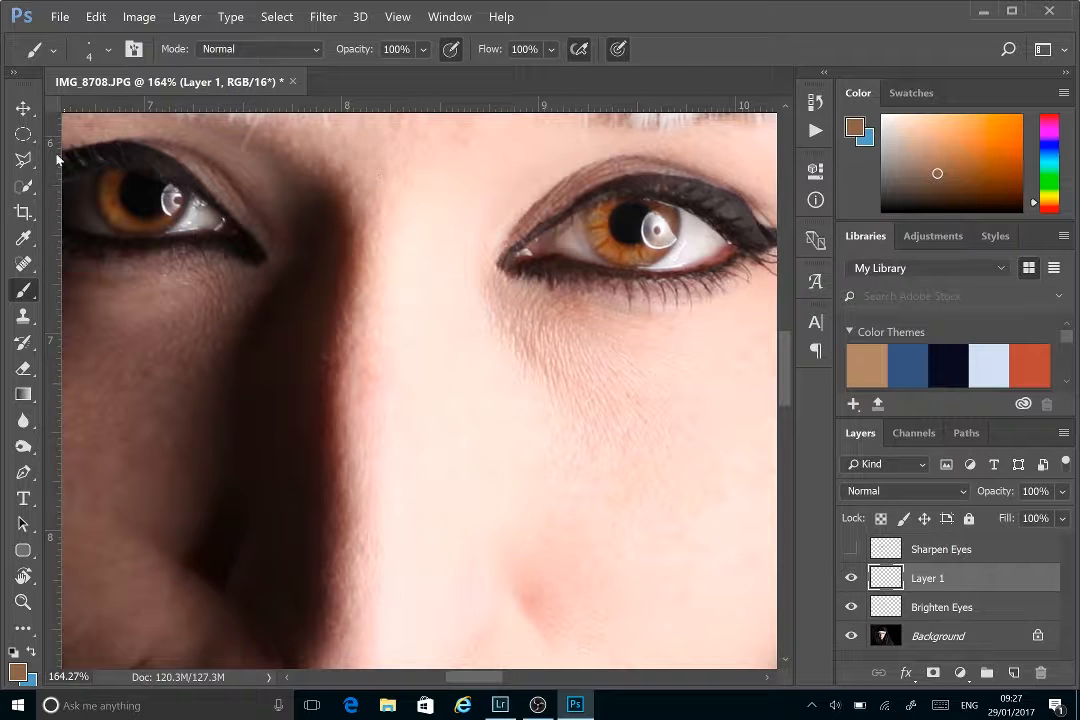
# - Clean up the painted streaks around the brightly lit eye's pupil with a size 20 eraser
pyautogui.click(22, 316)
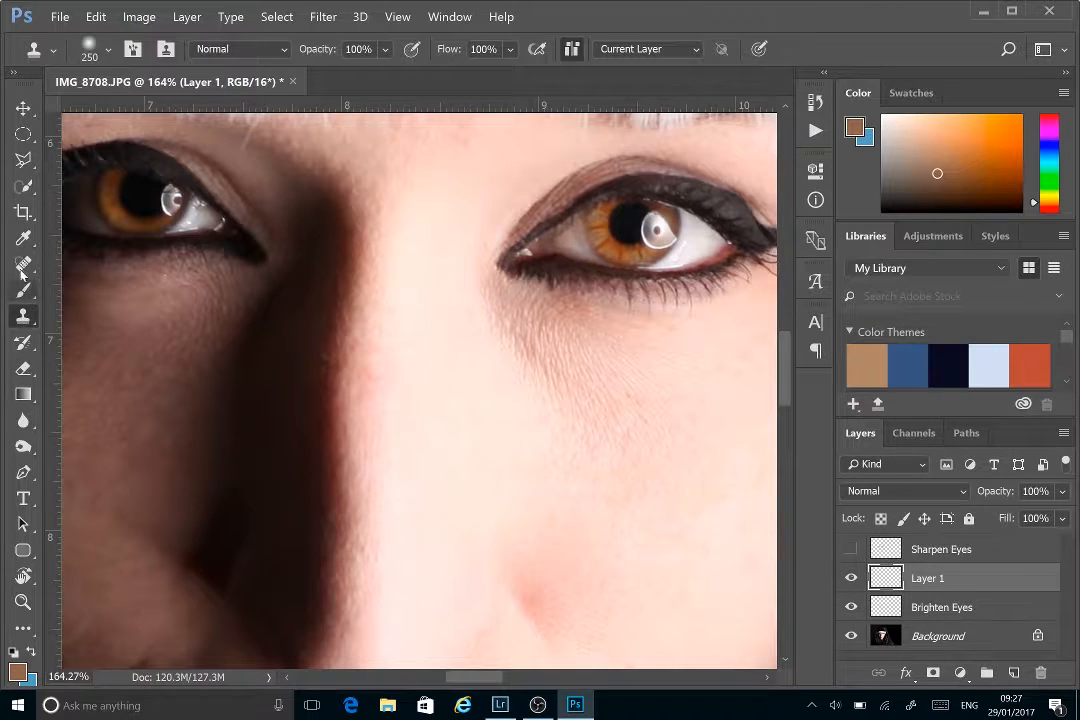
pyautogui.press('j')
pyautogui.click(22, 368)
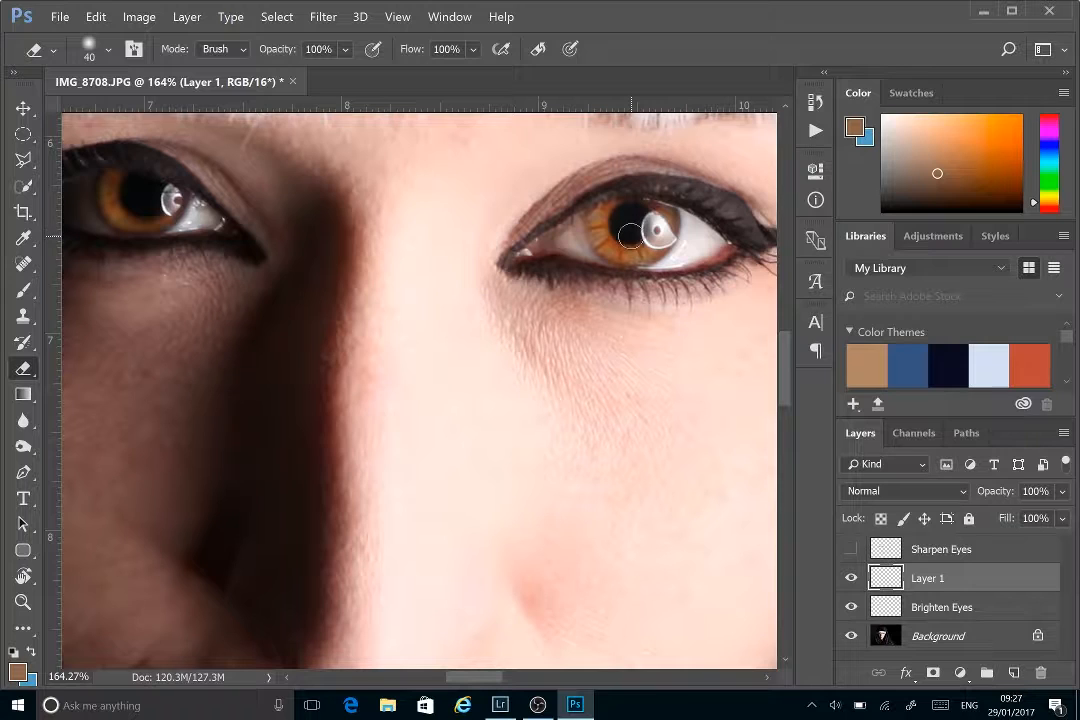
pyautogui.press('[')
pyautogui.press('[')
# - Paint fine streaks in the shadowed eye's iris with a size 3 brush, using dark browns sampled from that eye
pyautogui.moveTo(493, 684); pyautogui.dragTo(480, 684)
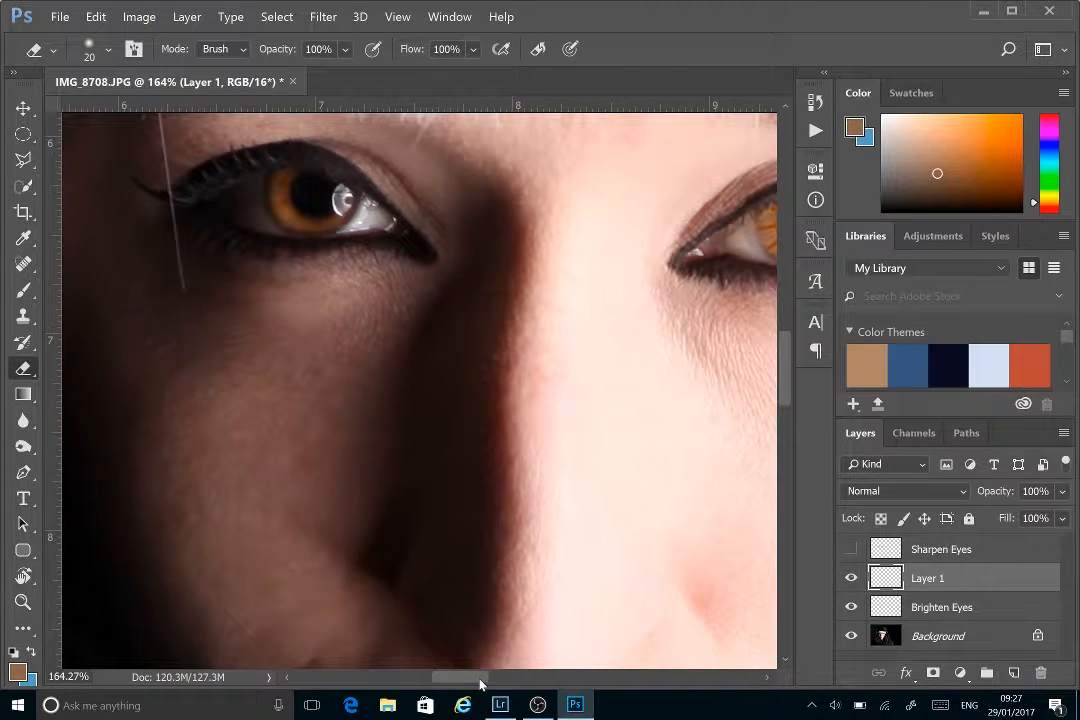
pyautogui.click(23, 290)
pyautogui.click(23, 238)
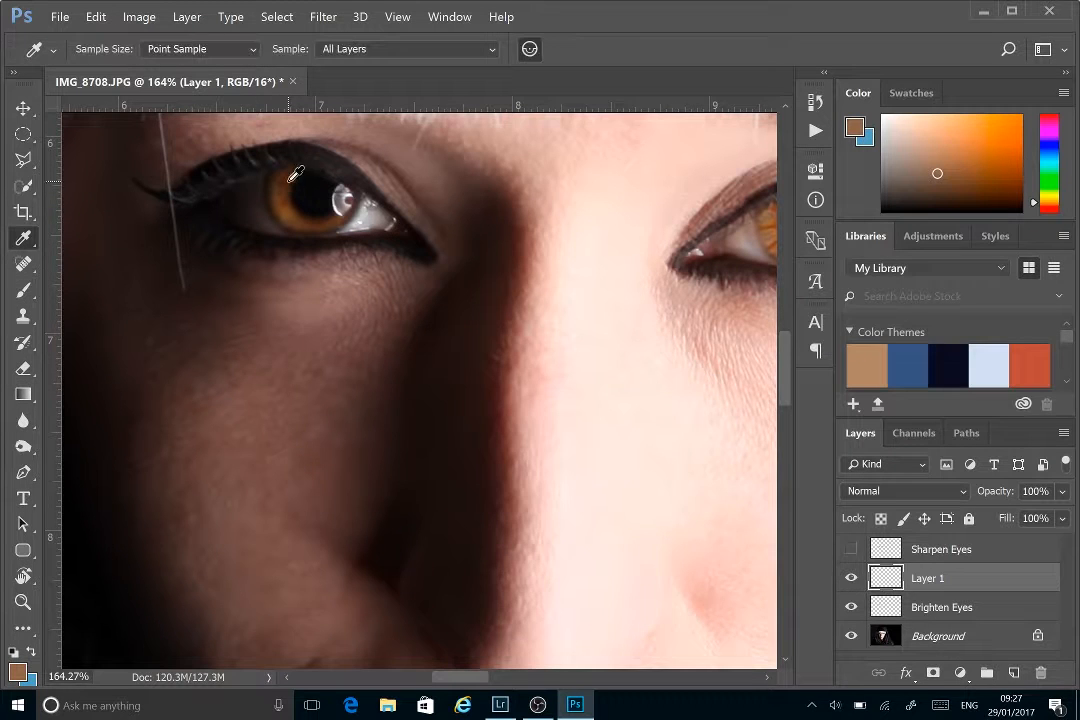
pyautogui.press('b')
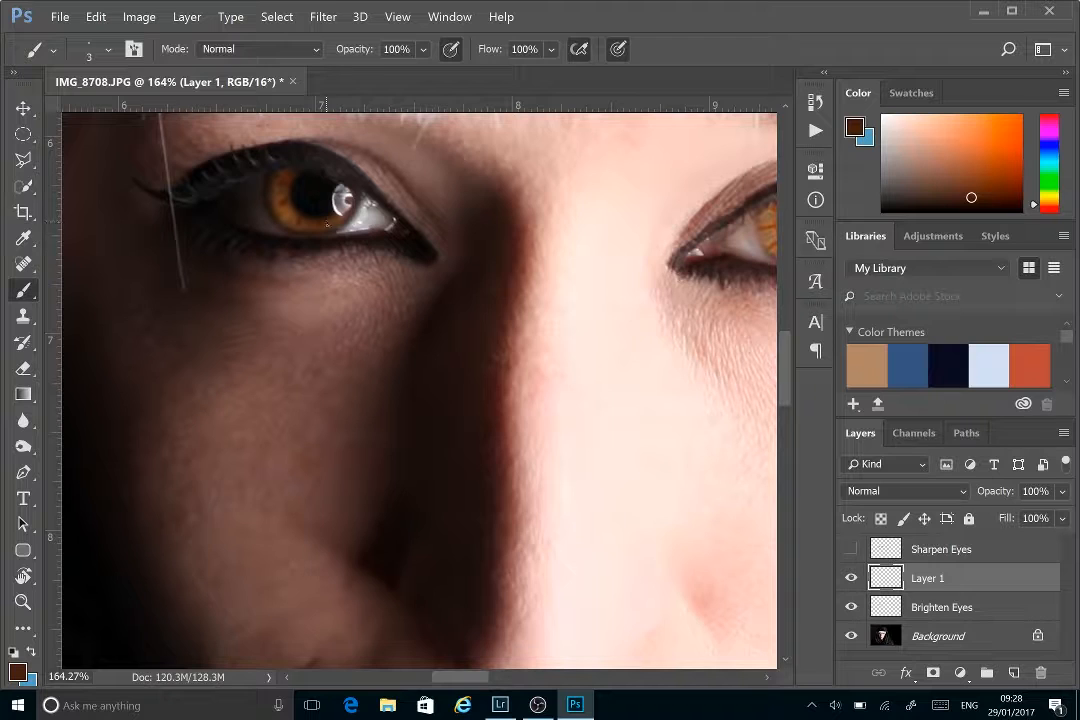
pyautogui.keyDown('alt'); pyautogui.click(279, 199); pyautogui.keyUp('alt')
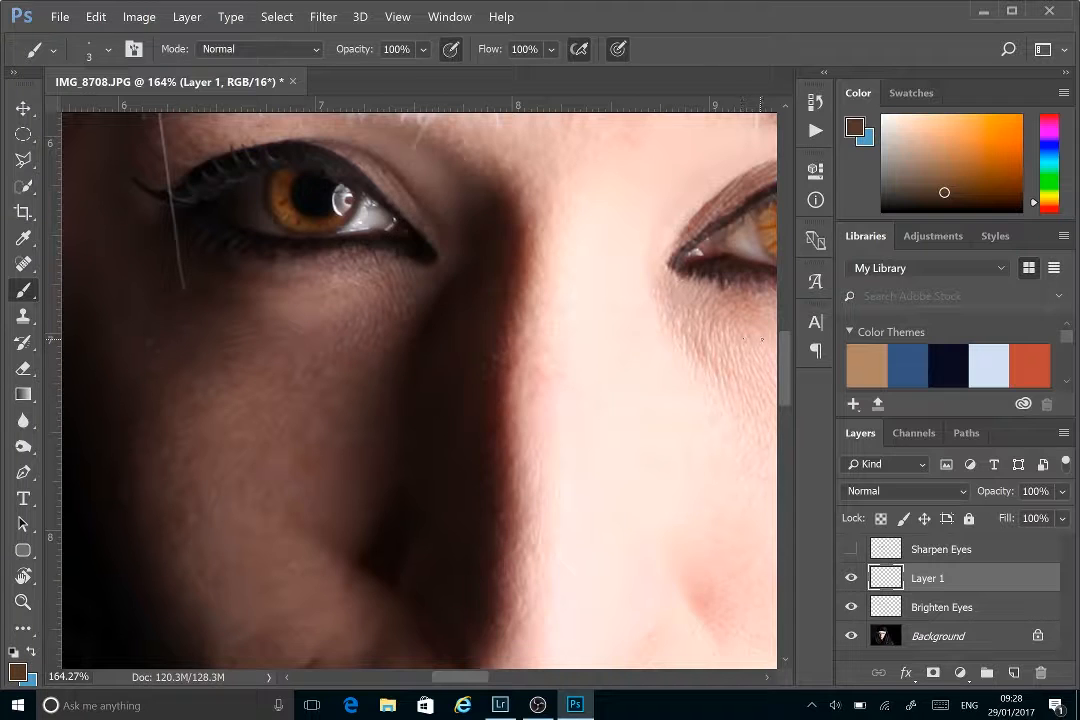
# - Try the Soft Light and Overlay blend modes on the layer with the painted iris streaks
pyautogui.moveTo(458, 684); pyautogui.dragTo(475, 684)
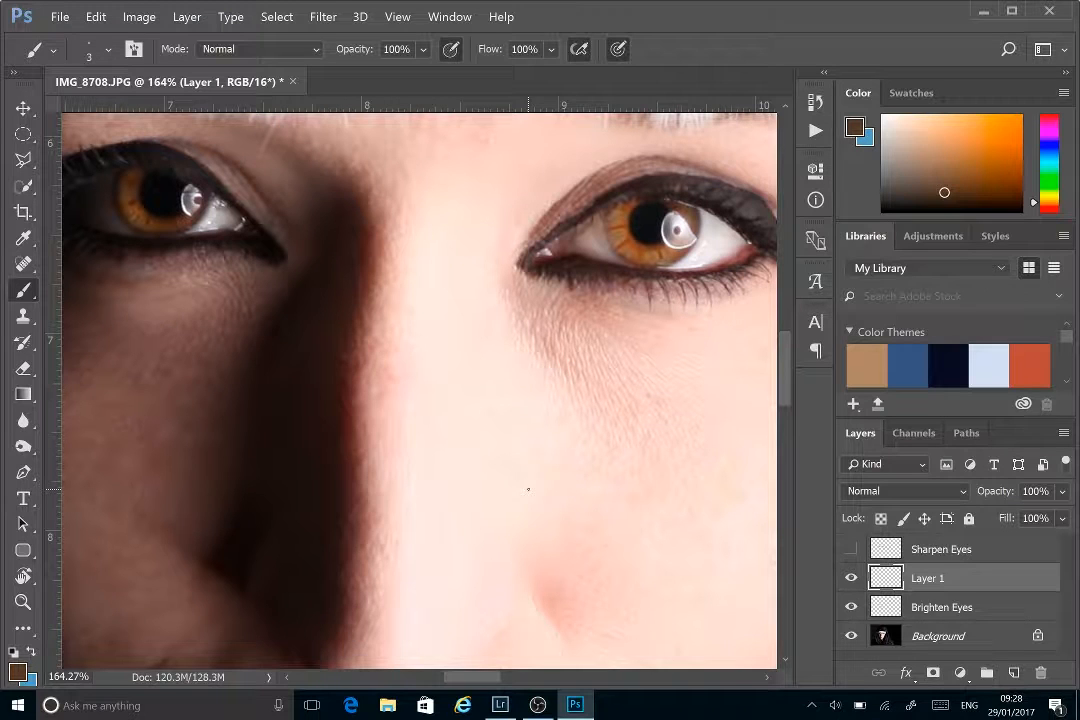
pyautogui.click(963, 490)
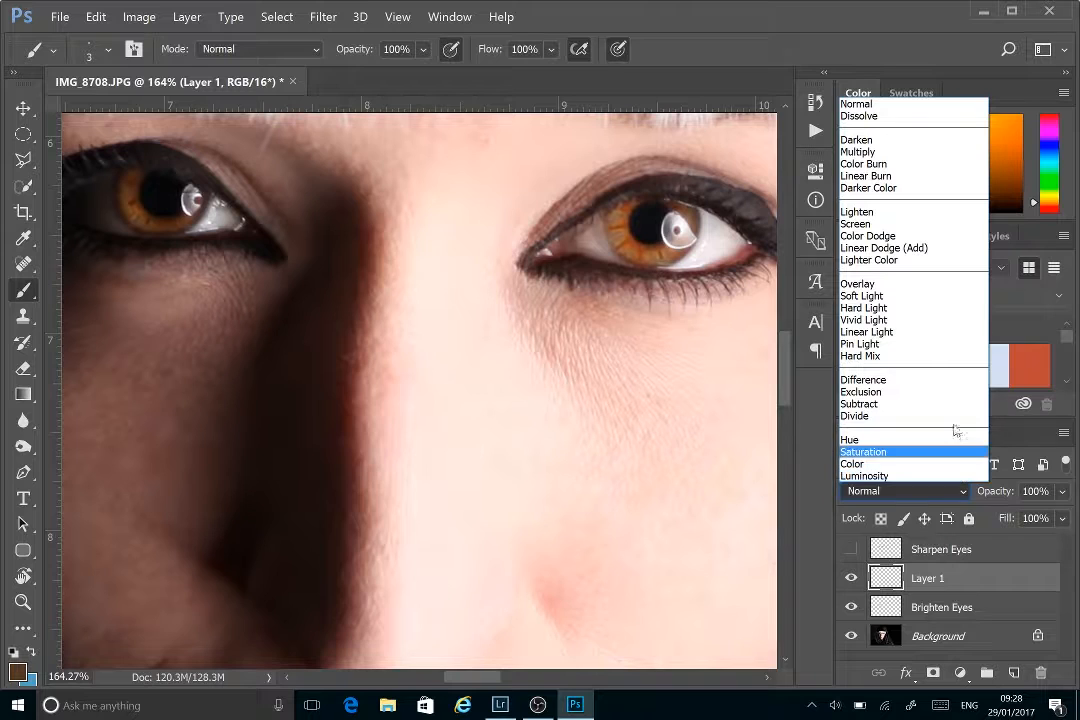
pyautogui.click(915, 297)
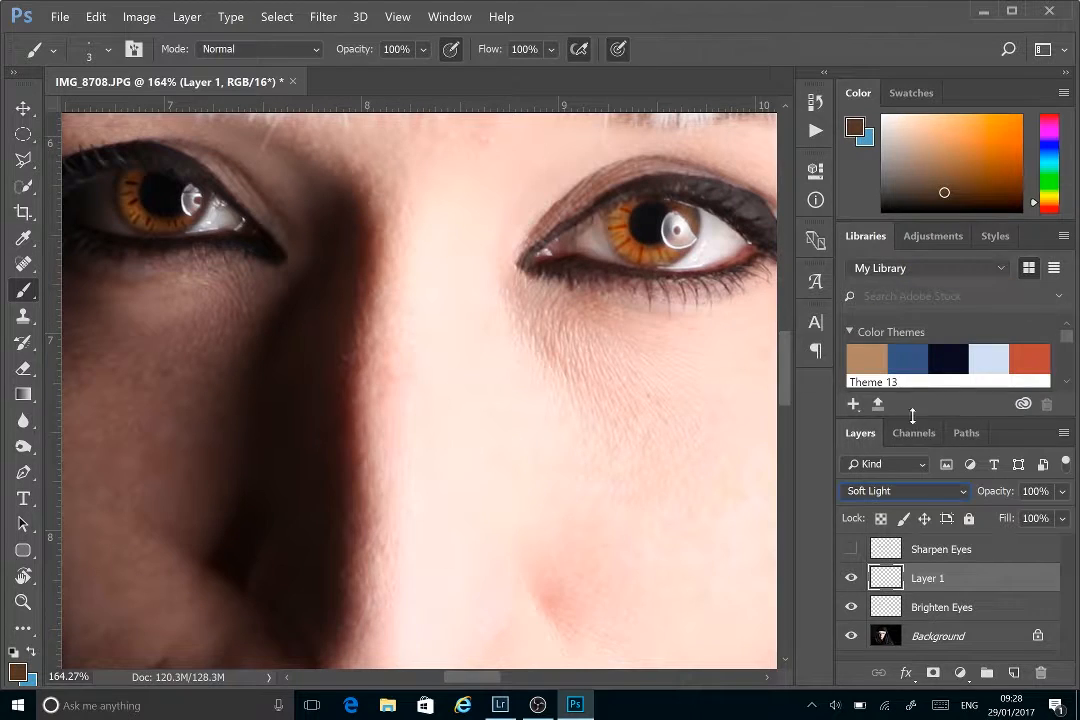
pyautogui.click(958, 495)
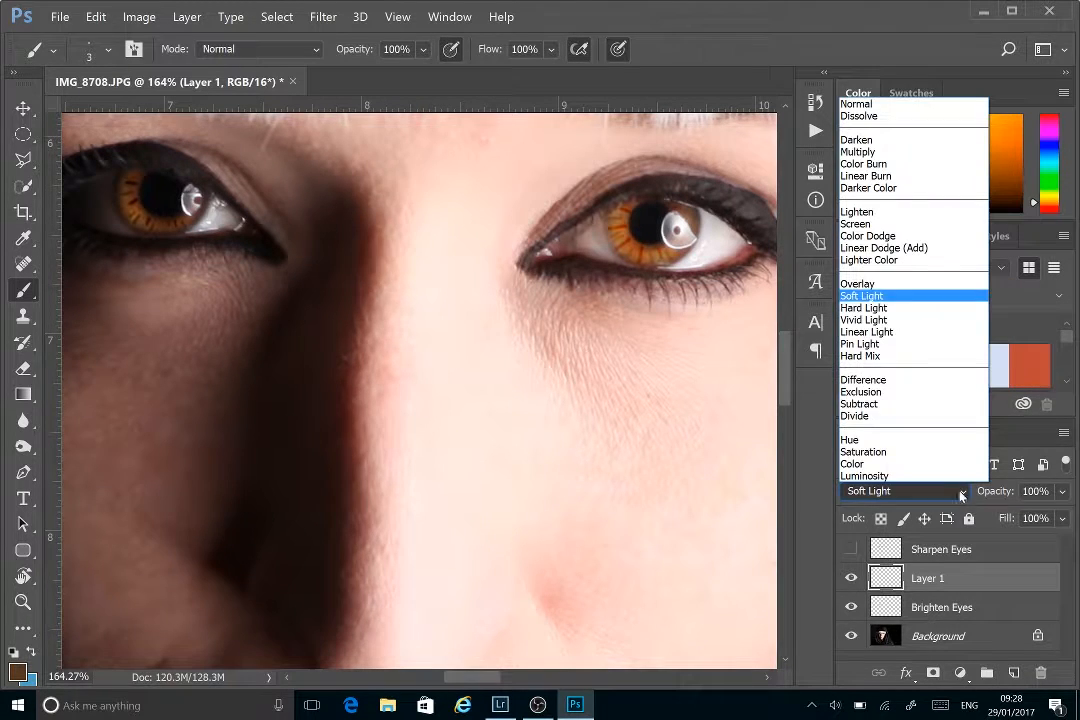
pyautogui.click(861, 288)
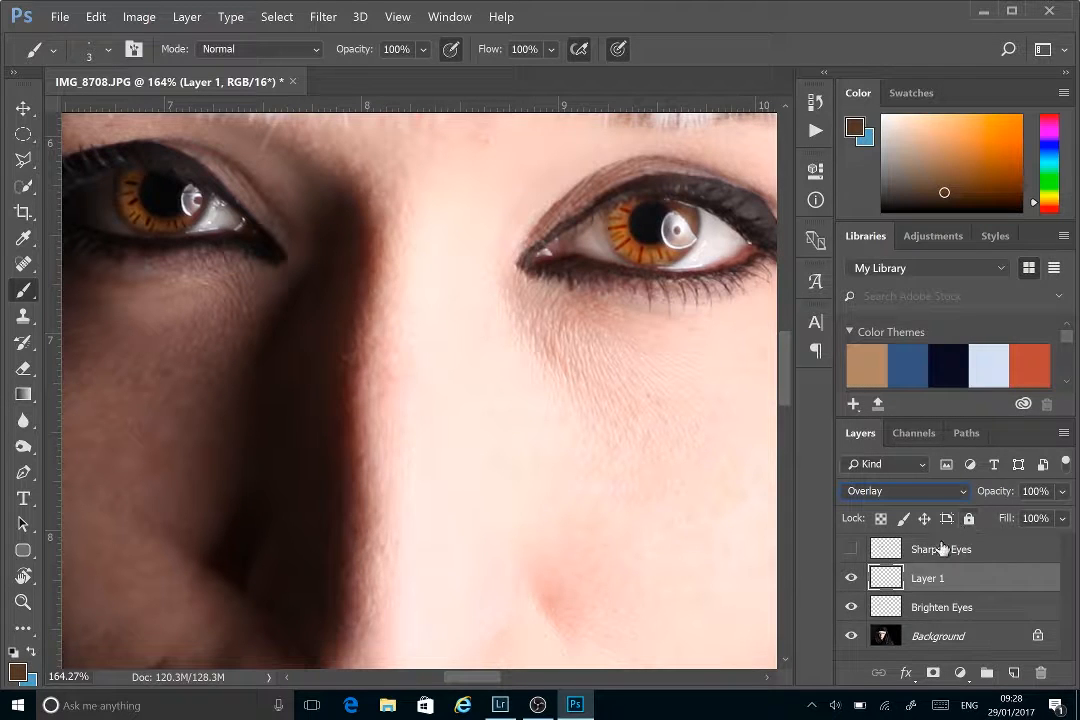
pyautogui.click(965, 492)
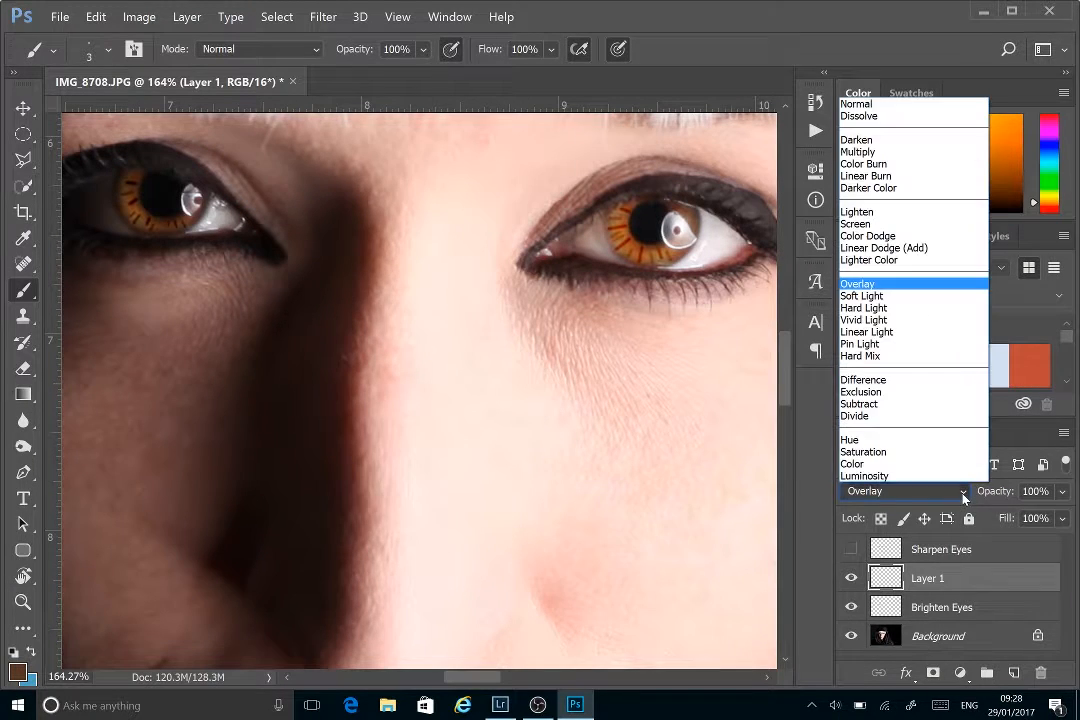
pyautogui.click(906, 298)
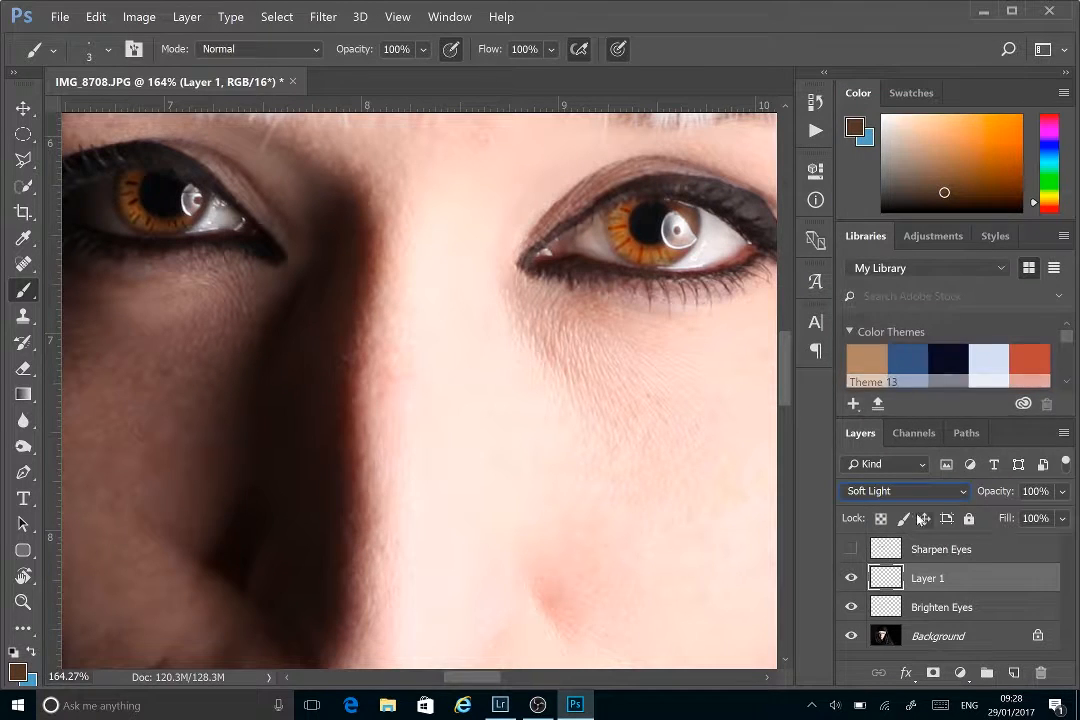
# - Switch to the Move tool, cycle through the darkening blend modes for the iris streak layer and settle on Darker Color
pyautogui.click(930, 491)
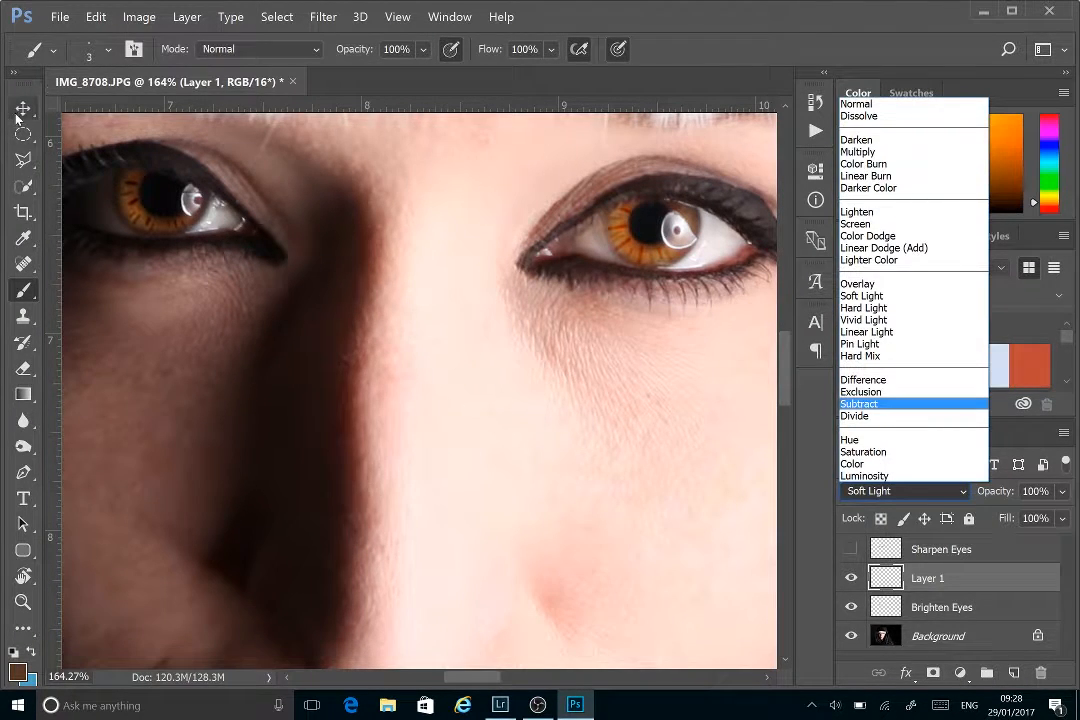
pyautogui.click(17, 118)
pyautogui.click(22, 107)
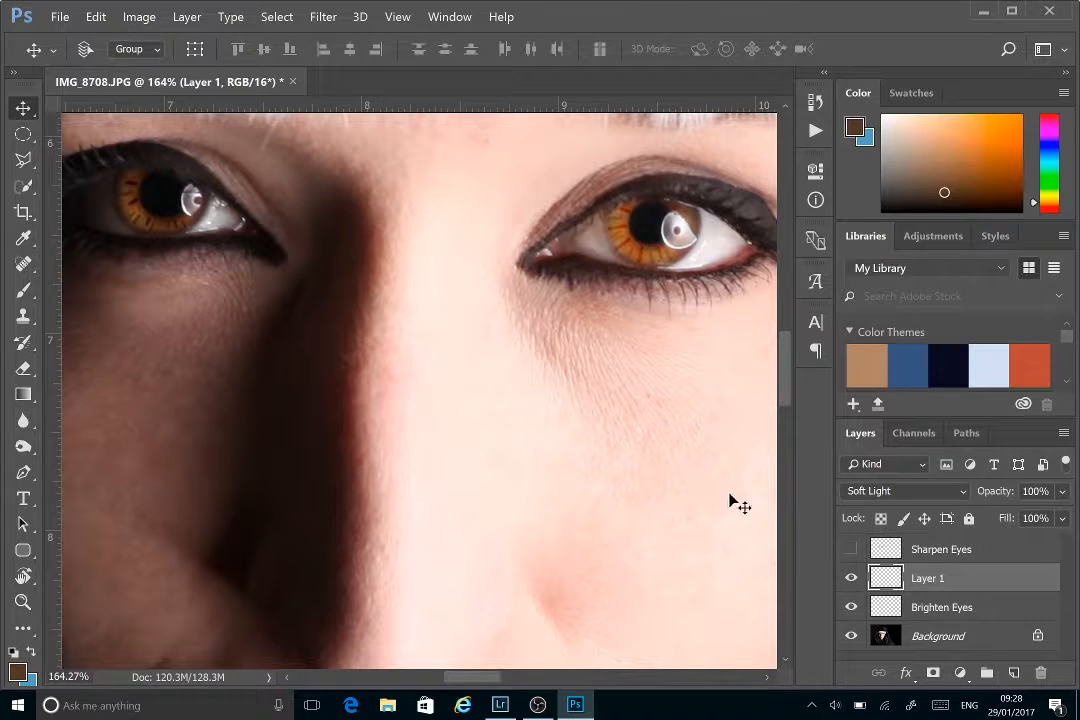
pyautogui.click(884, 491)
pyautogui.click(910, 99)
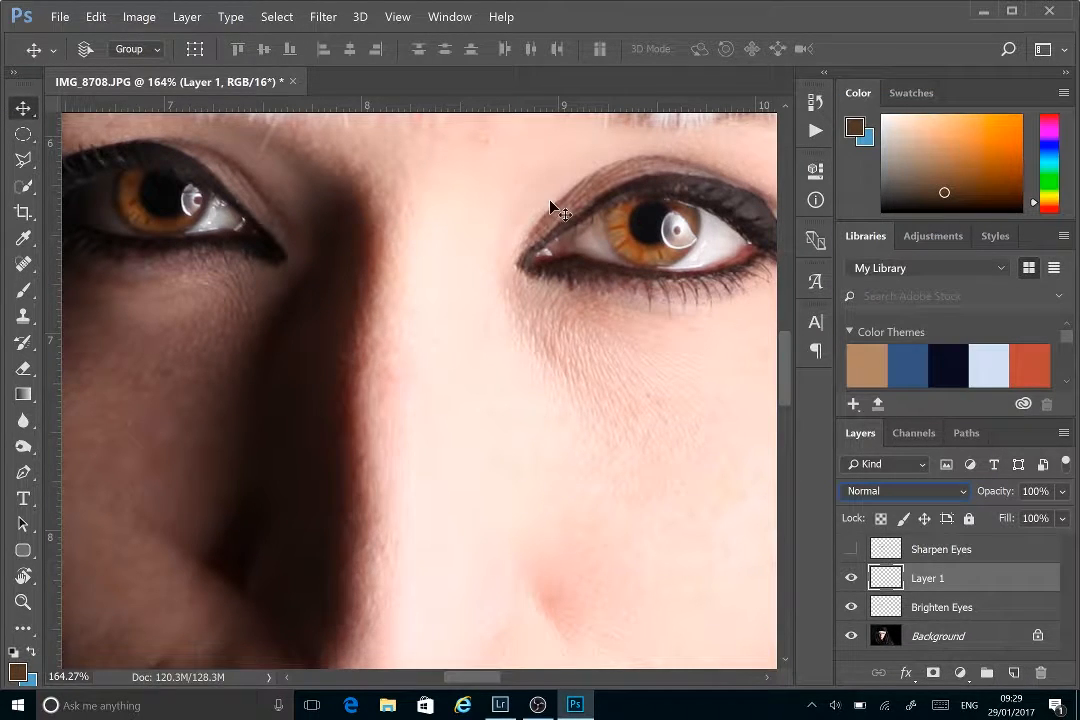
pyautogui.press('Down')
pyautogui.press('Down')
pyautogui.press('Down')
pyautogui.press('Up')
pyautogui.press('Down')
pyautogui.press('Down')
pyautogui.press('Down')
pyautogui.press('Down')
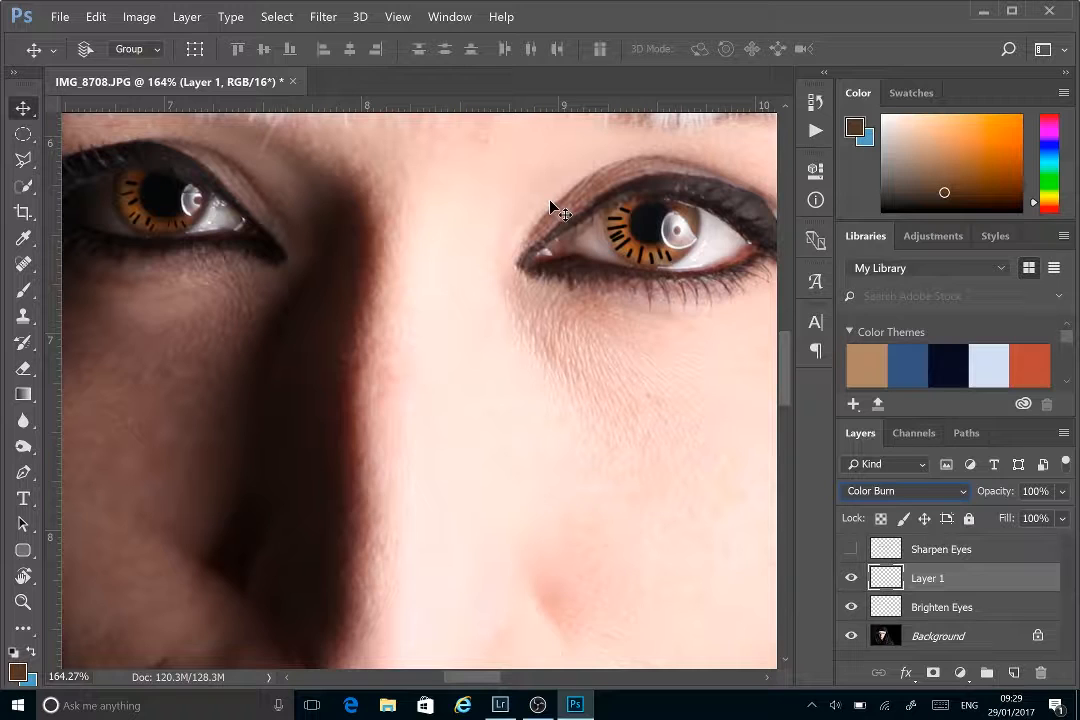
pyautogui.press('Down')
pyautogui.press('Up')
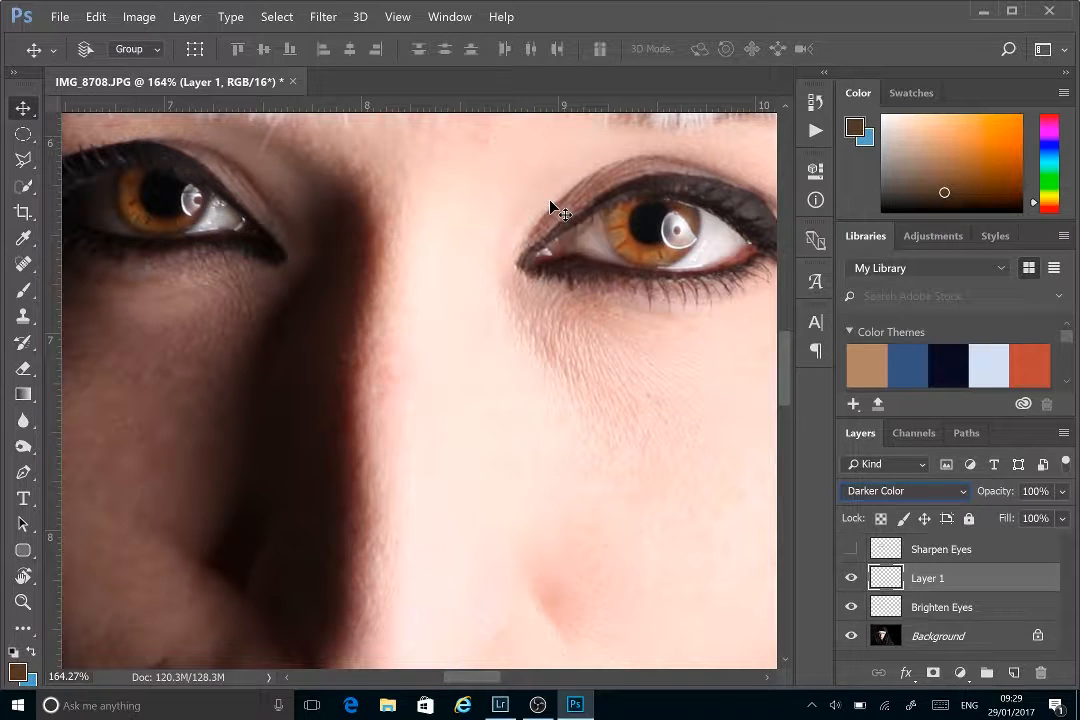
# - Lower the iris streak layer's opacity to 41%
pyautogui.click(1061, 492)
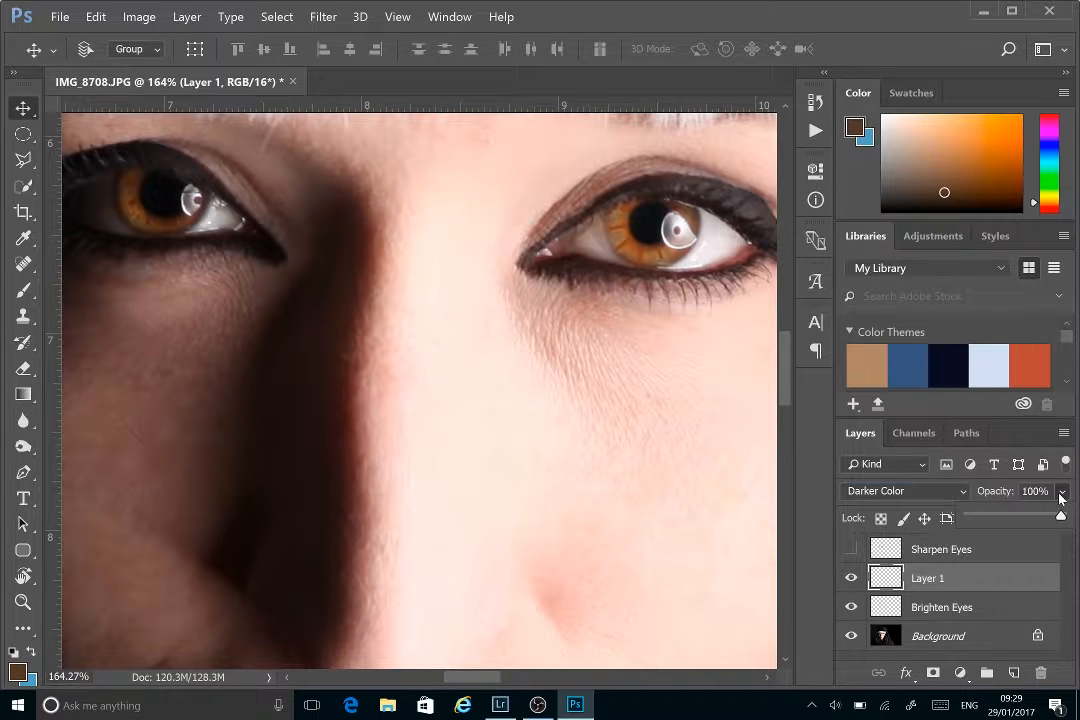
pyautogui.moveTo(1017, 517); pyautogui.dragTo(1007, 517)
pyautogui.click(857, 590)
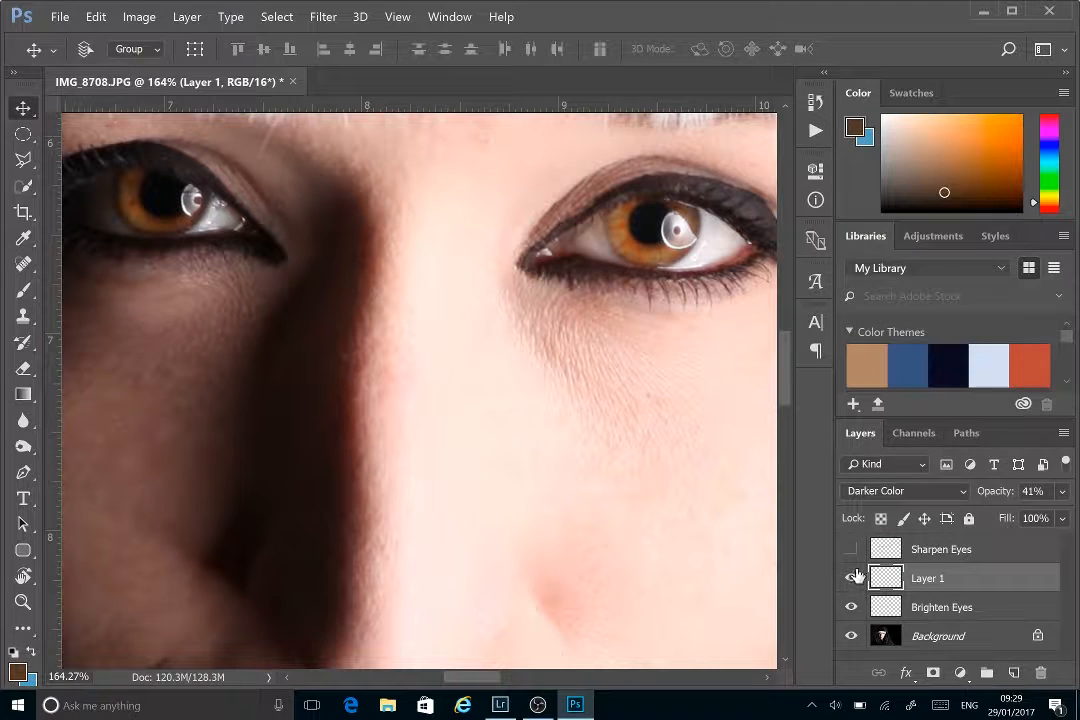
# - Make the Sharpen Eyes layer visible and rename Layer 1 as Eye Detail
pyautogui.click(851, 549)
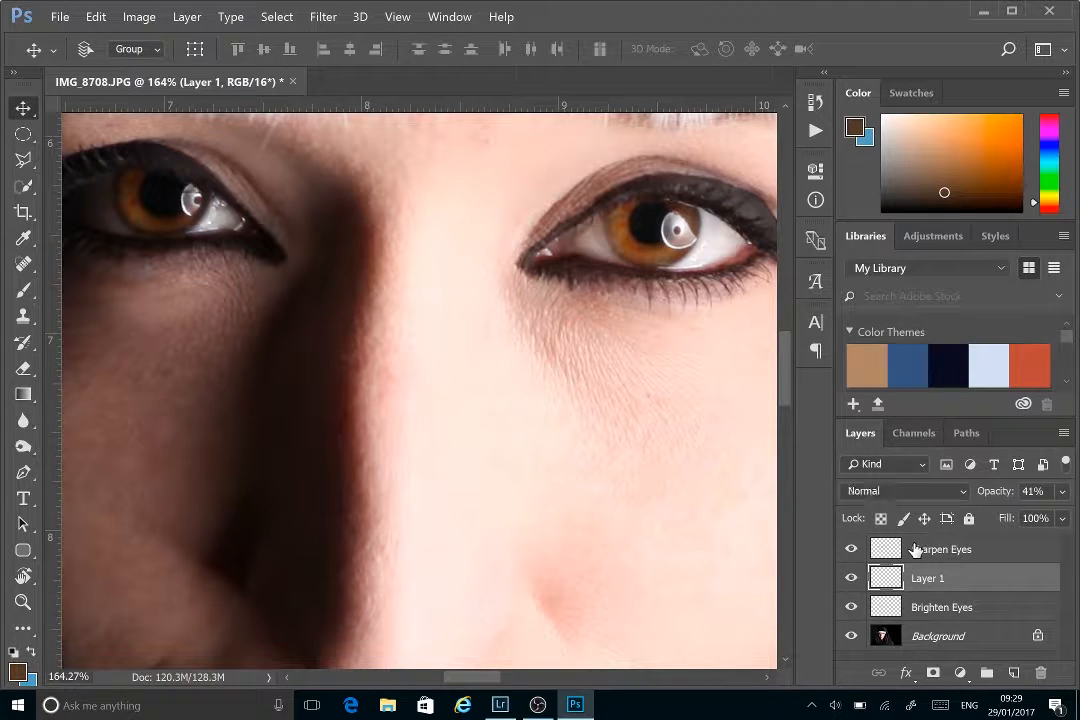
pyautogui.click(918, 550)
pyautogui.click(932, 590)
pyautogui.doubleClick(931, 587)
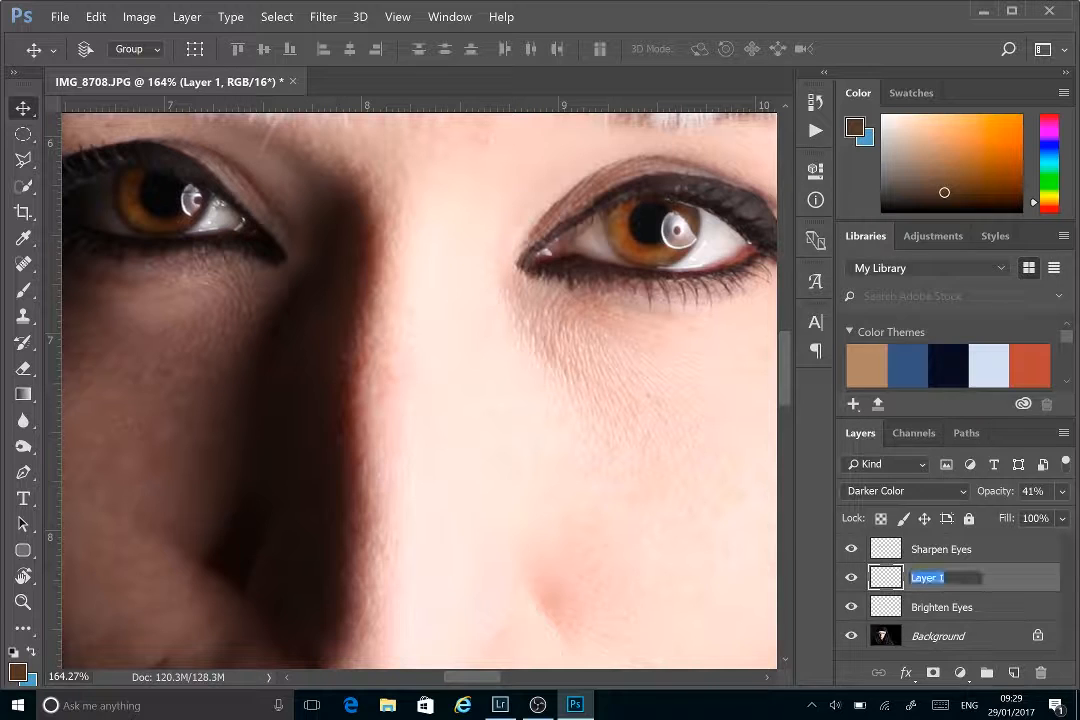
pyautogui.write('Eye Detail')
pyautogui.press('Return')
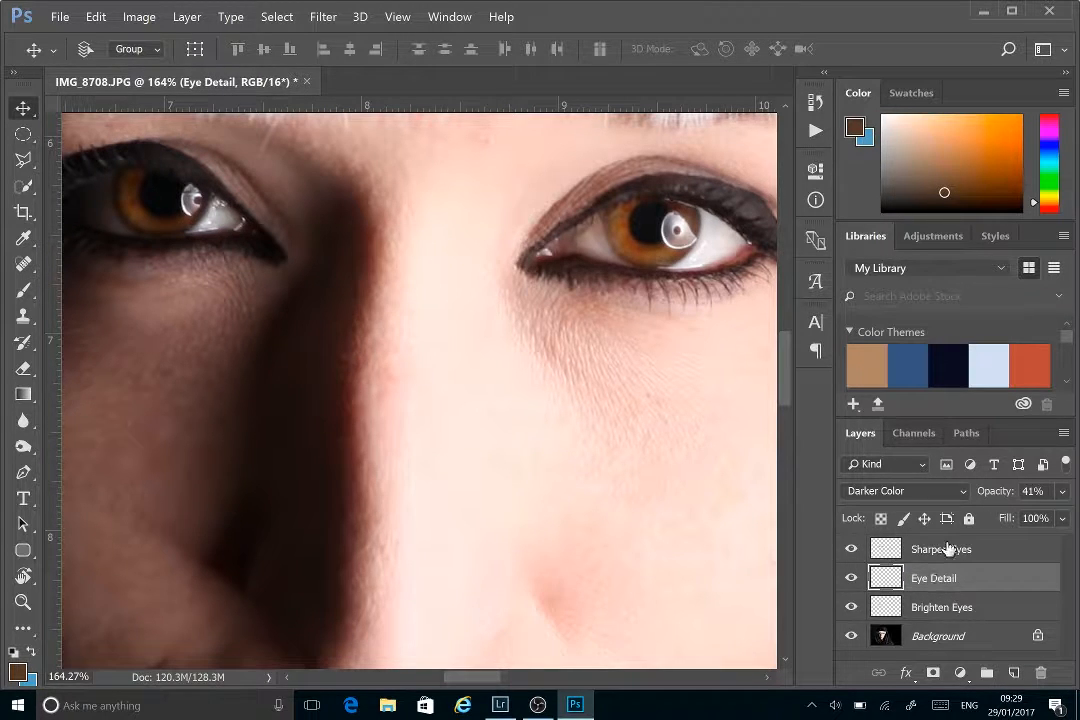
# - Select the Sharpen Eyes layer and compare the eyes with it hidden and shown
pyautogui.click(945, 550)
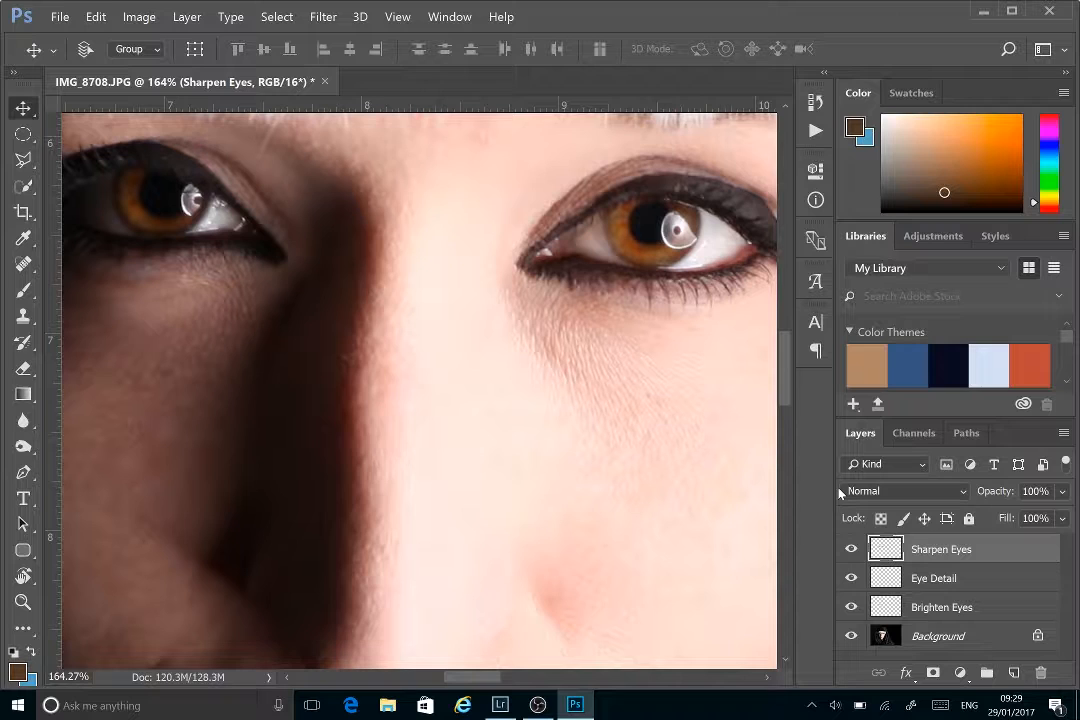
pyautogui.click(851, 549)
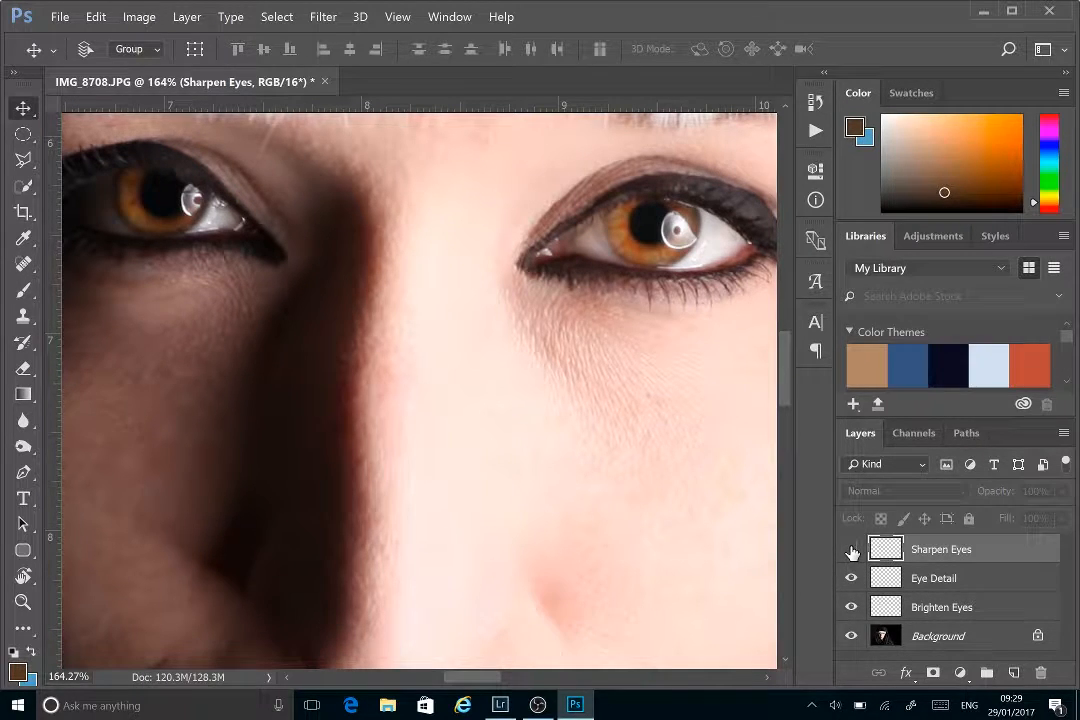
pyautogui.click(851, 549)
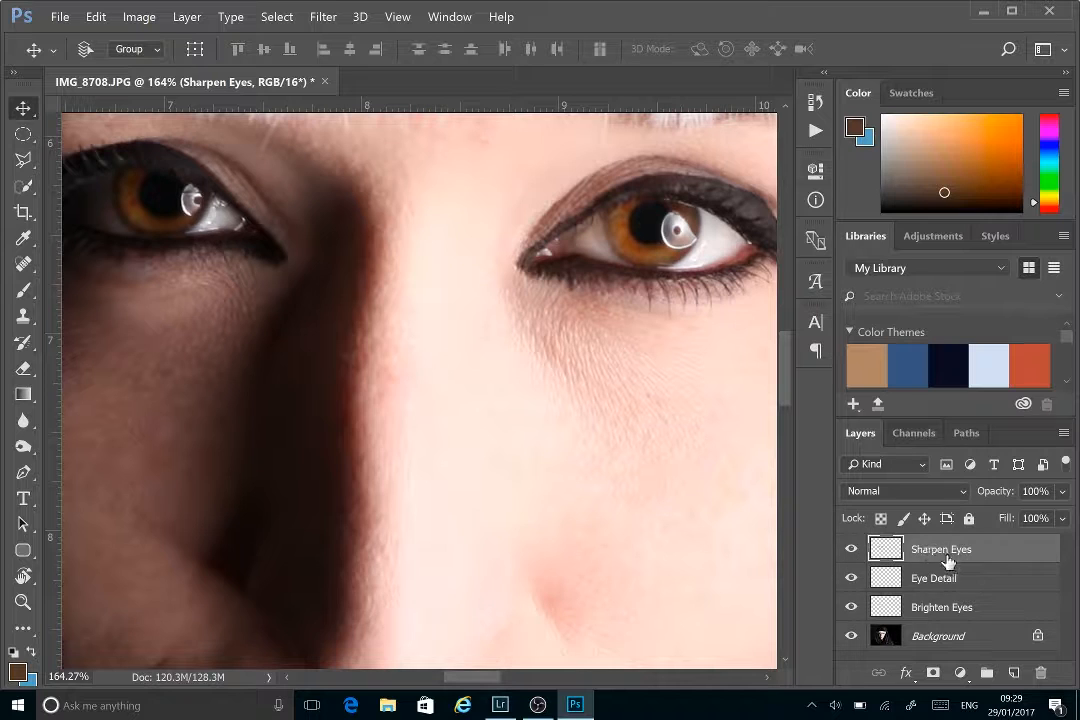
pyautogui.click(851, 549)
pyautogui.click(851, 549)
pyautogui.click(851, 549)
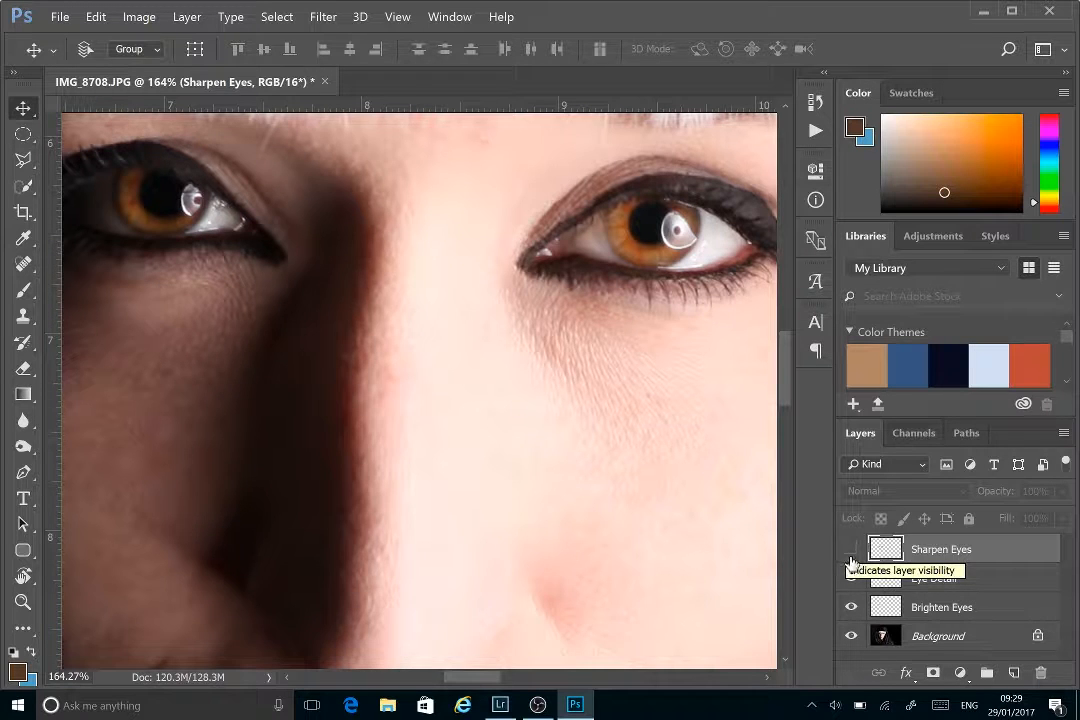
pyautogui.click(851, 549)
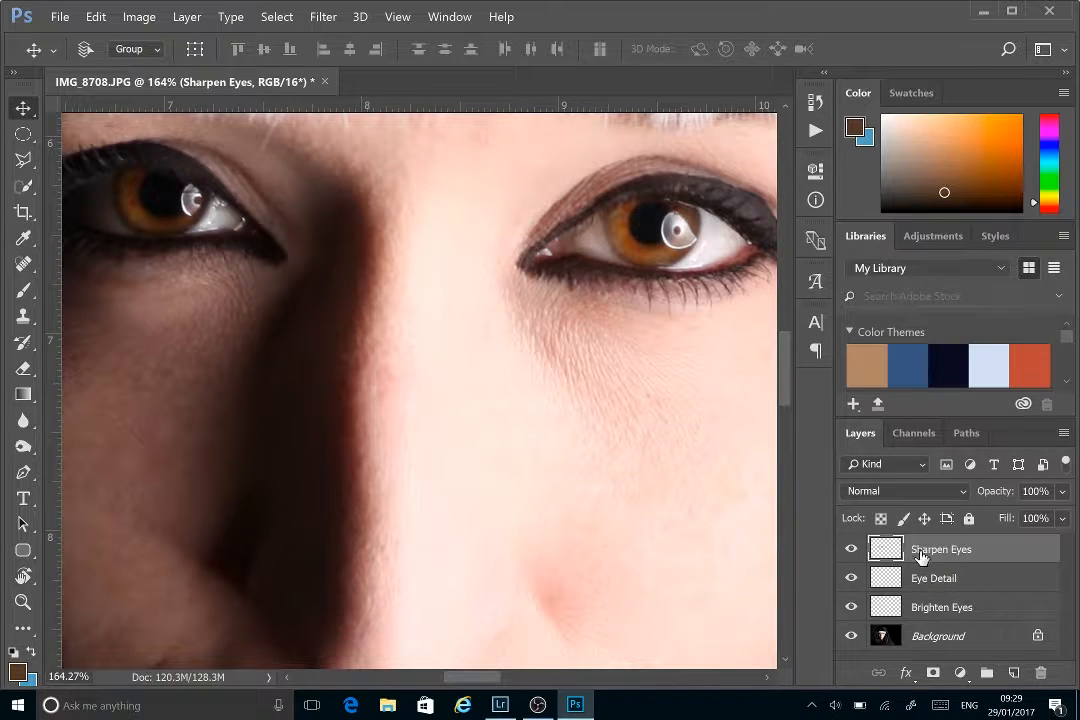
# - Apply a High Pass filter with a 5.6 pixel radius to the Sharpen Eyes layer
pyautogui.click(323, 17)
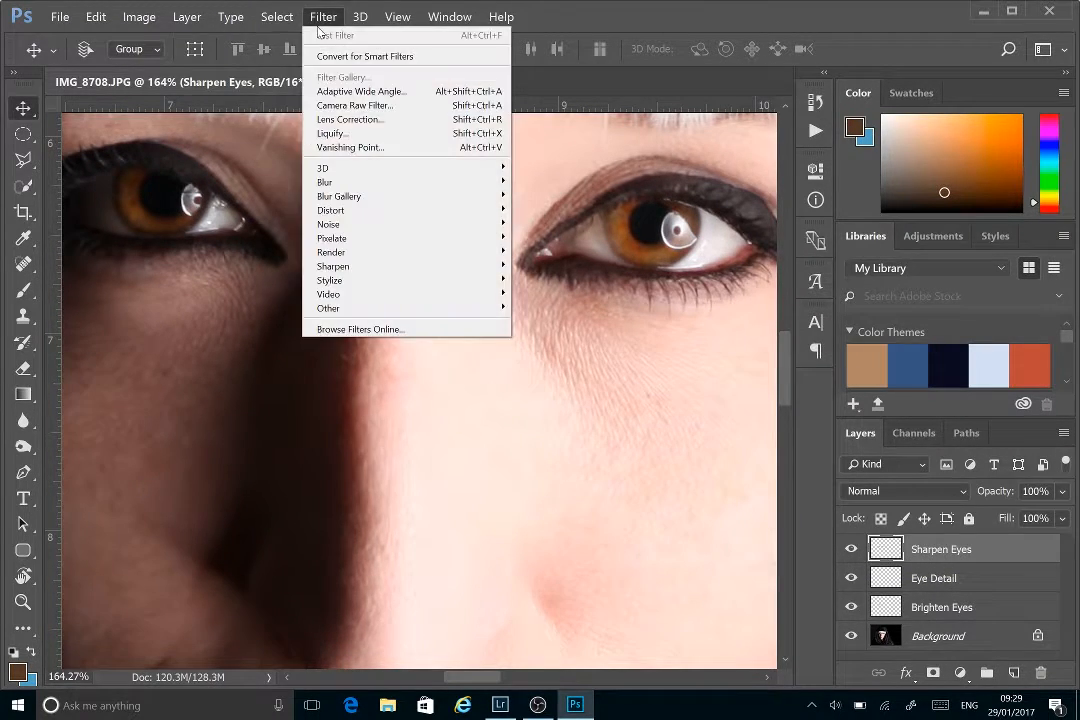
pyautogui.moveTo(386, 307)
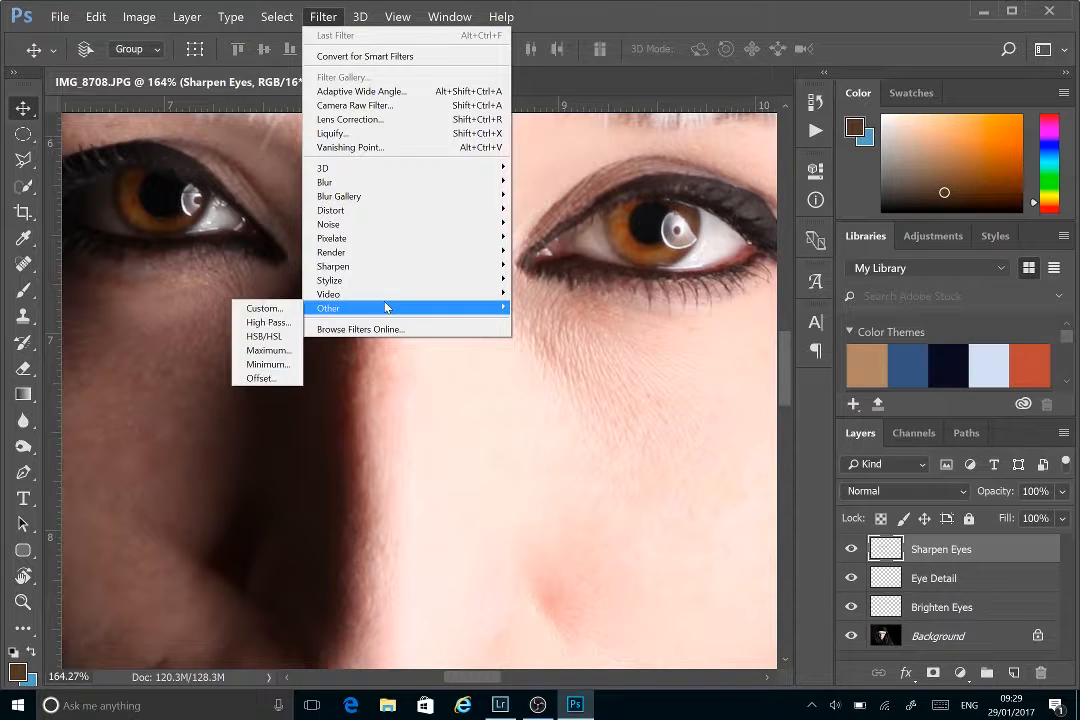
pyautogui.click(268, 322)
pyautogui.write('5.6')
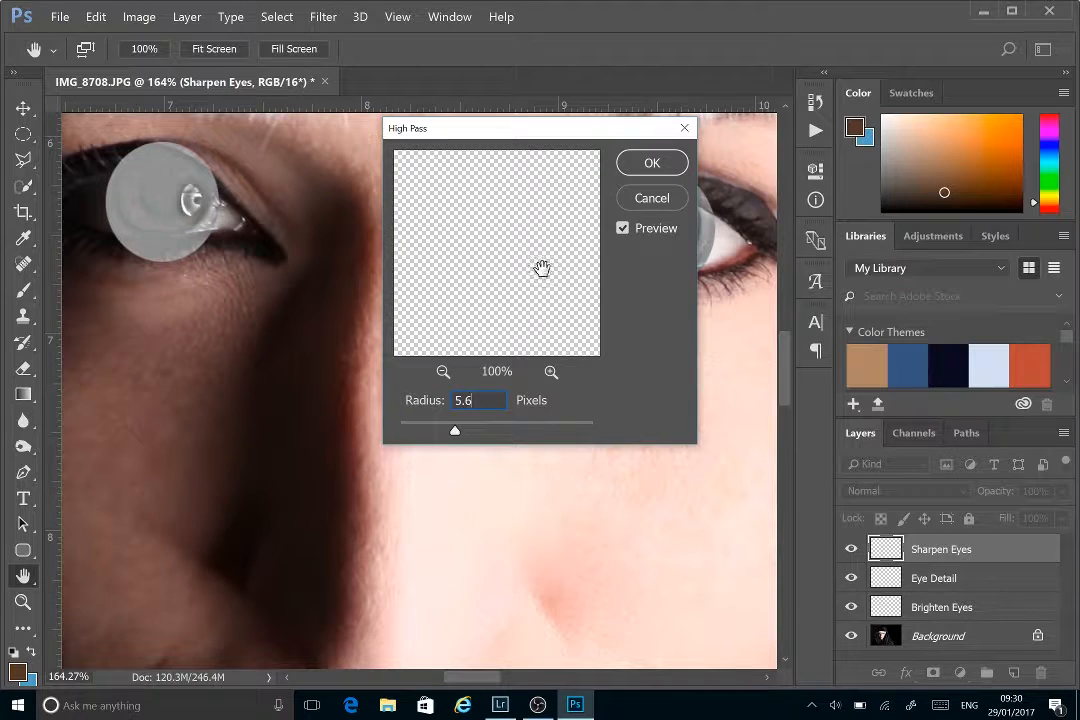
pyautogui.click(650, 166)
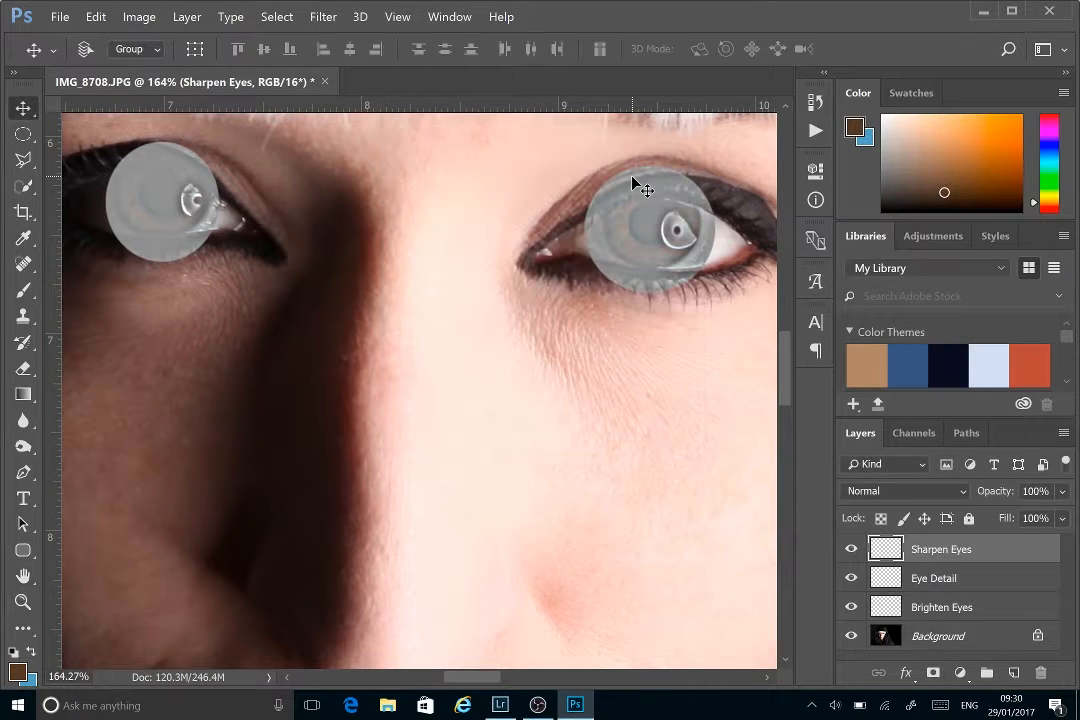
# - Erase the grey high-pass areas outside the irises and over the pupils of both eyes with a size 40 eraser
pyautogui.click(22, 316)
pyautogui.click(24, 390)
pyautogui.click(24, 369)
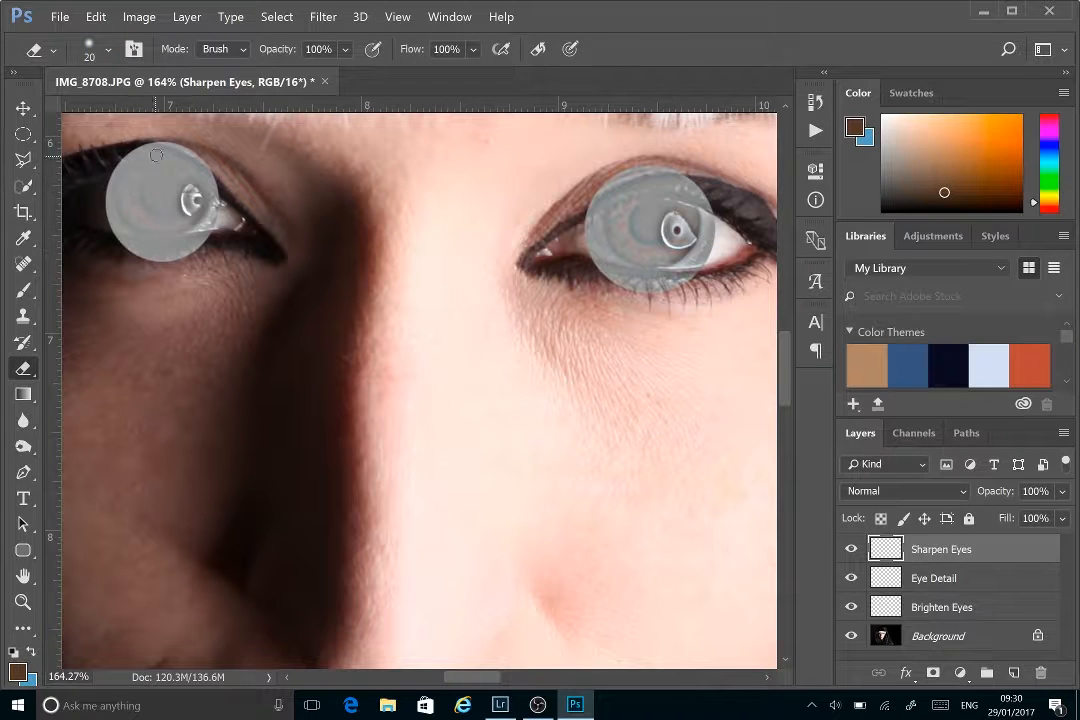
pyautogui.press(']')
pyautogui.press(']')
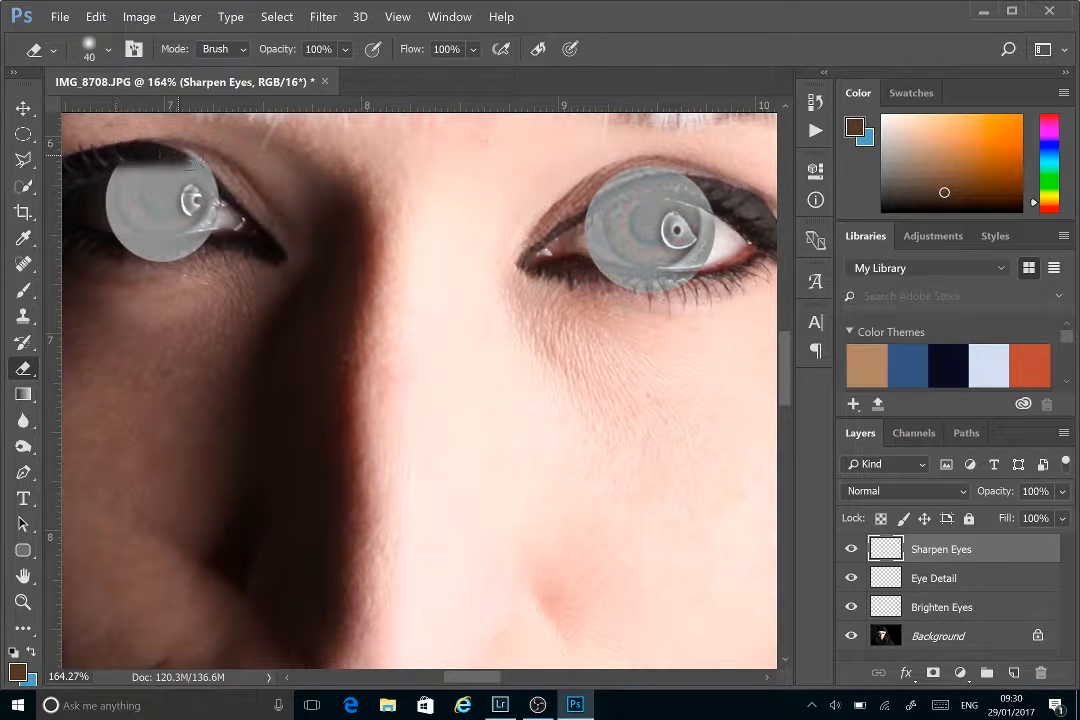
pyautogui.moveTo(180, 150)
pyautogui.mouseDown()
pyautogui.moveTo(232, 182)
pyautogui.moveTo(192, 160)
pyautogui.moveTo(125, 155)
pyautogui.moveTo(104, 185)
pyautogui.moveTo(125, 240)
pyautogui.moveTo(198, 263)
pyautogui.moveTo(172, 262)
pyautogui.moveTo(102, 220)
pyautogui.moveTo(170, 262)
pyautogui.moveTo(226, 205)
pyautogui.mouseUp()
pyautogui.moveTo(147, 158)
pyautogui.mouseDown()
pyautogui.moveTo(135, 160)
pyautogui.moveTo(150, 201)
pyautogui.moveTo(140, 172)
pyautogui.moveTo(150, 153)
pyautogui.moveTo(135, 145)
pyautogui.moveTo(165, 160)
pyautogui.mouseUp()
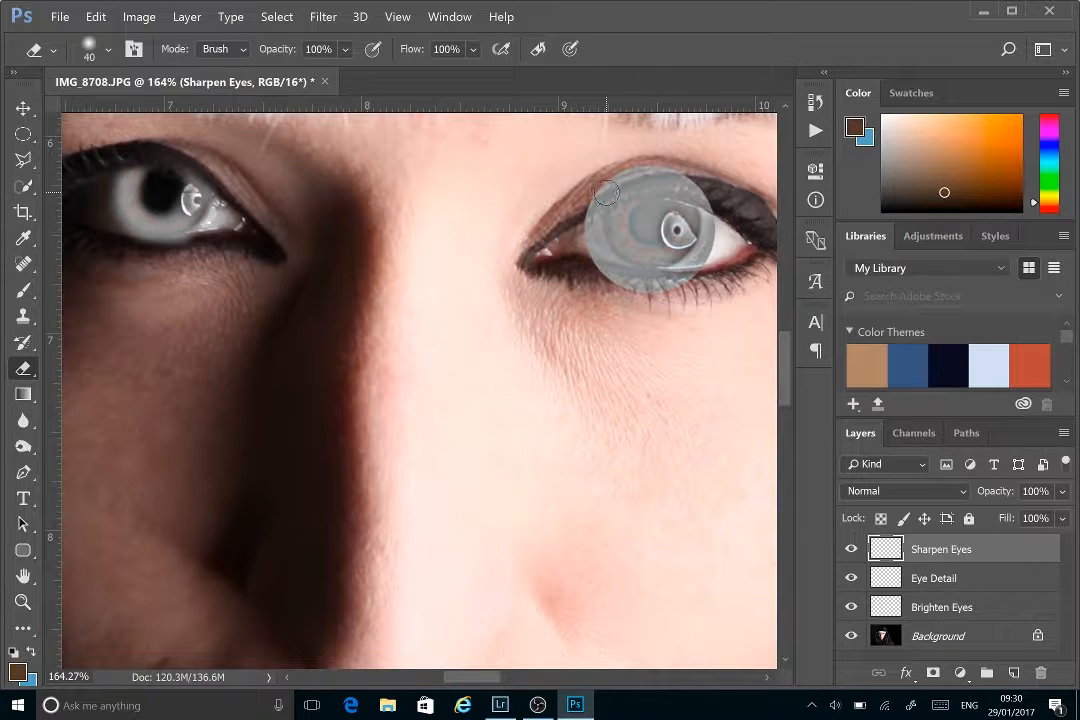
pyautogui.moveTo(595, 200)
pyautogui.mouseDown()
pyautogui.moveTo(669, 162)
pyautogui.moveTo(500, 152)
pyautogui.moveTo(729, 203)
pyautogui.moveTo(640, 205)
pyautogui.moveTo(615, 230)
pyautogui.moveTo(604, 264)
pyautogui.moveTo(660, 282)
pyautogui.moveTo(709, 210)
pyautogui.moveTo(515, 234)
pyautogui.moveTo(642, 218)
pyautogui.moveTo(546, 182)
pyautogui.mouseUp()
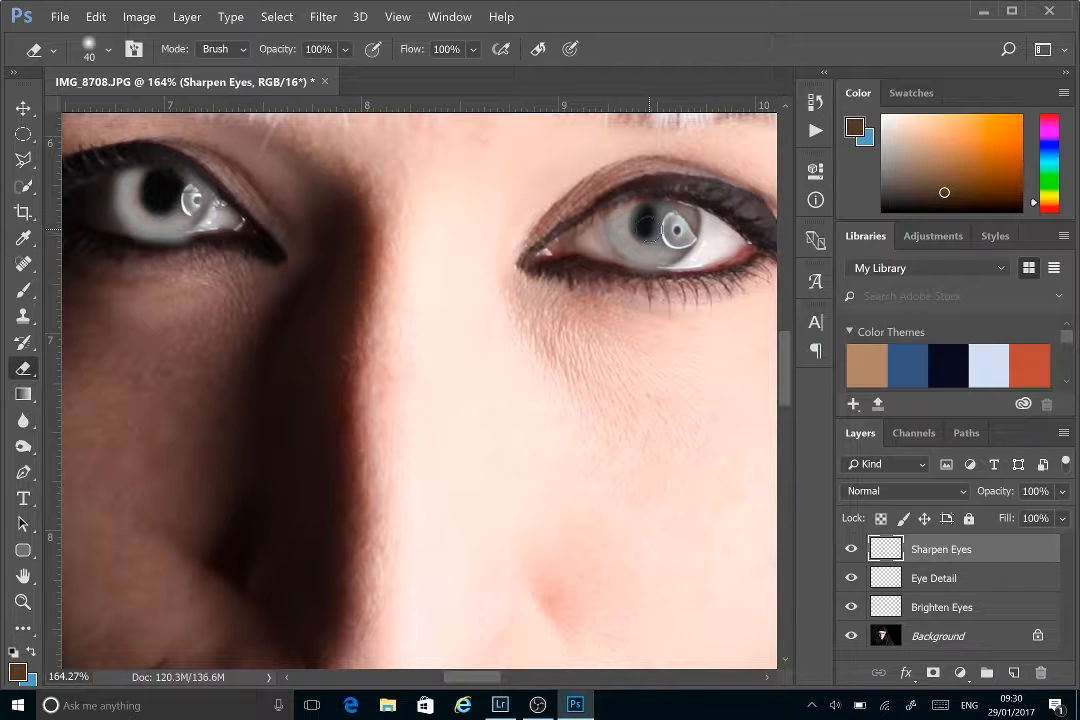
pyautogui.moveTo(552, 182); pyautogui.dragTo(748, 273)
# - Set the Sharpen Eyes layer's blend mode to Overlay and check the effect with the layer hidden and shown
pyautogui.click(962, 491)
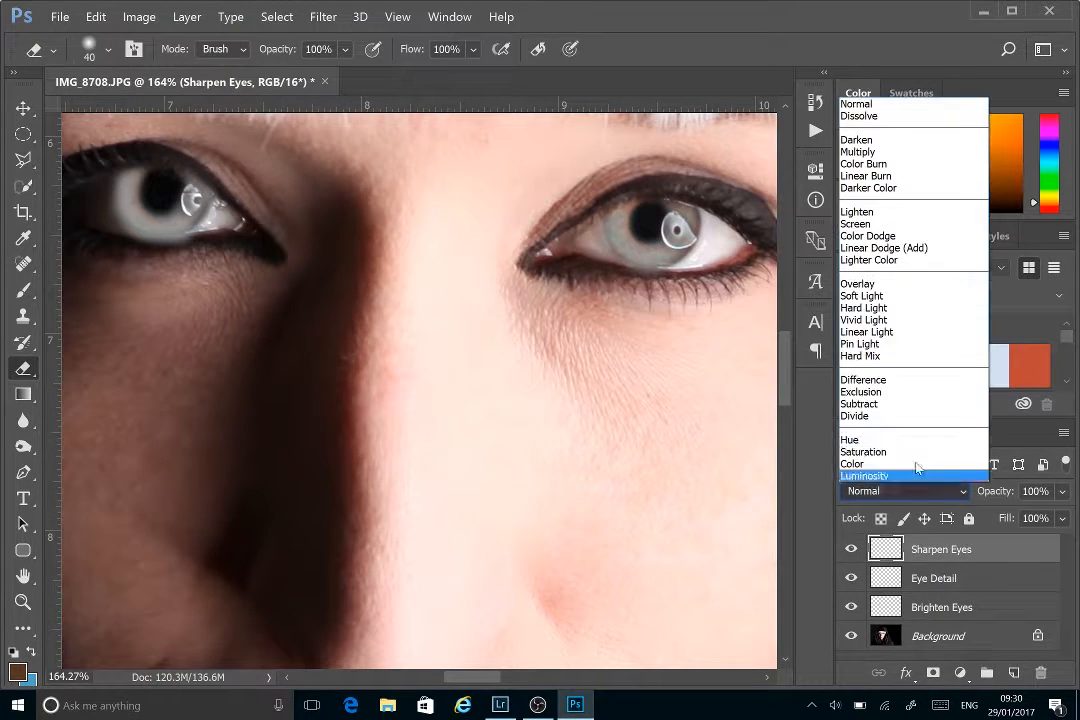
pyautogui.click(873, 285)
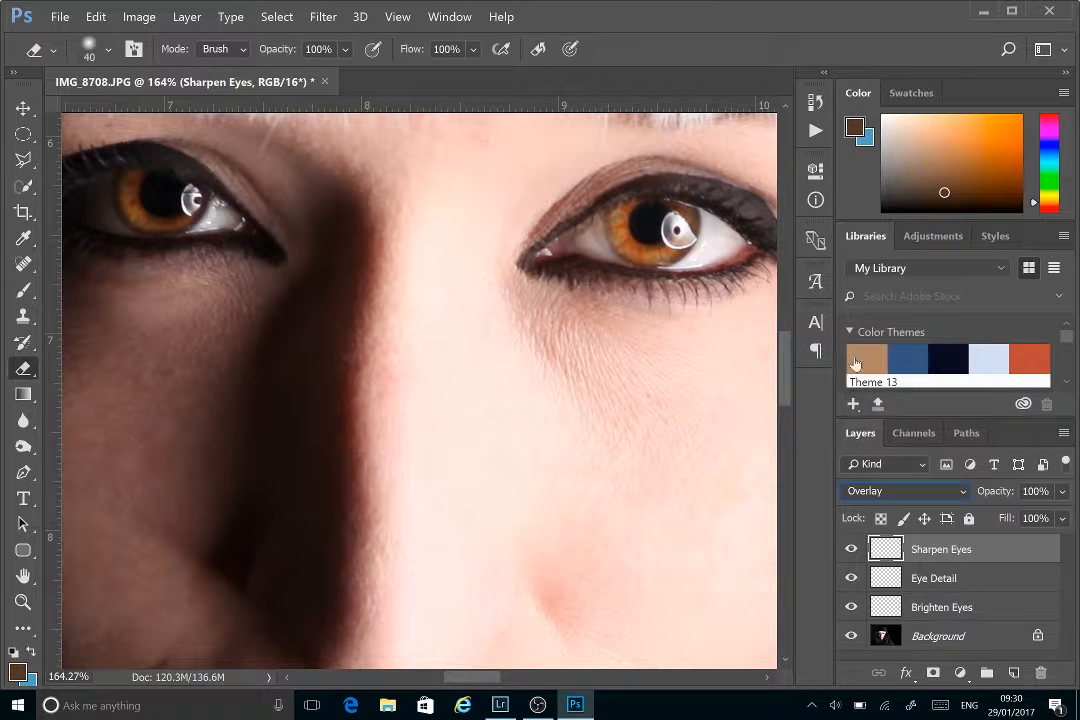
pyautogui.click(853, 551)
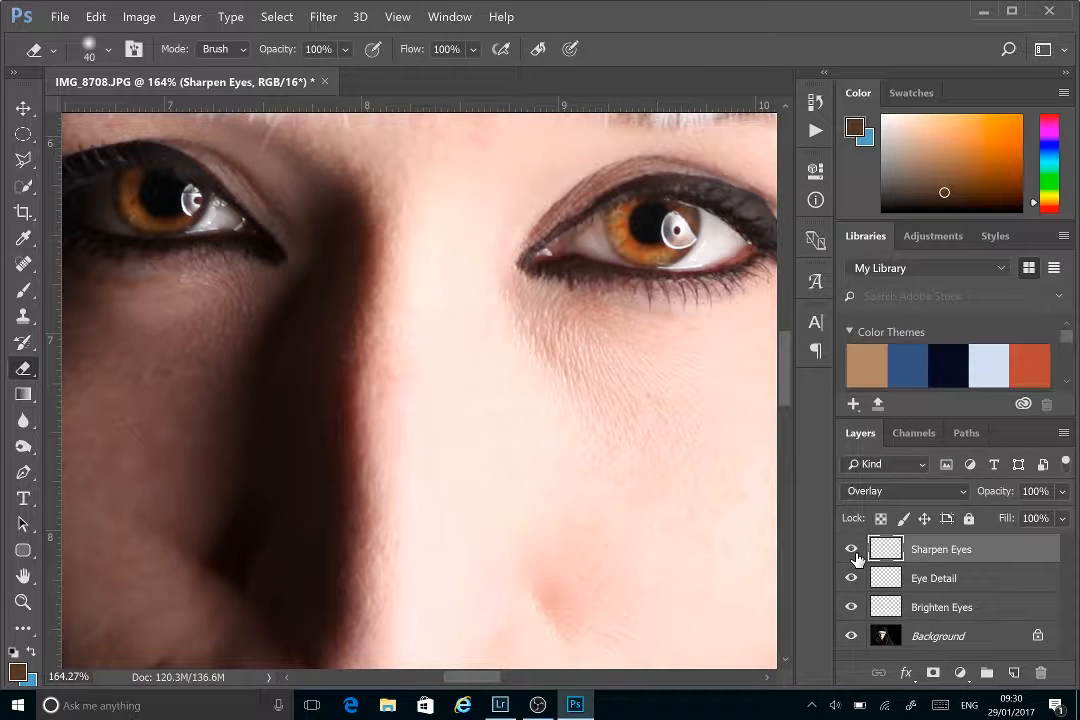
pyautogui.click(854, 556)
pyautogui.click(852, 552)
pyautogui.hotkey('ctrl', '-')
pyautogui.hotkey('ctrl', '-')
pyautogui.hotkey('ctrl', '-')
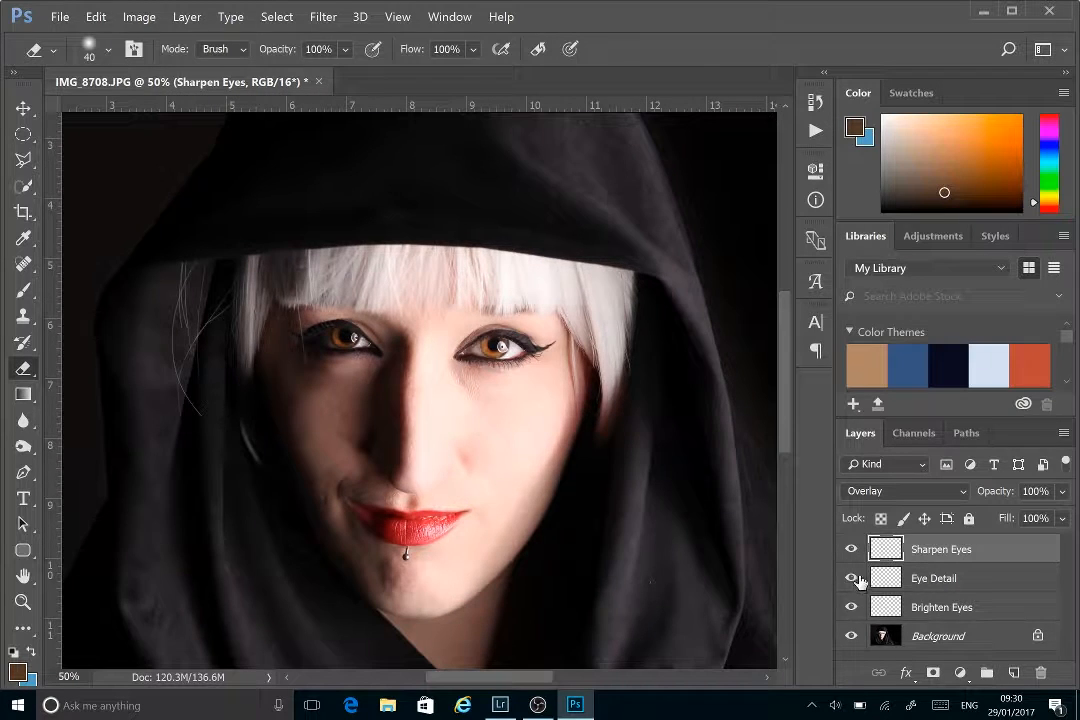
pyautogui.hotkey('ctrl', '-')
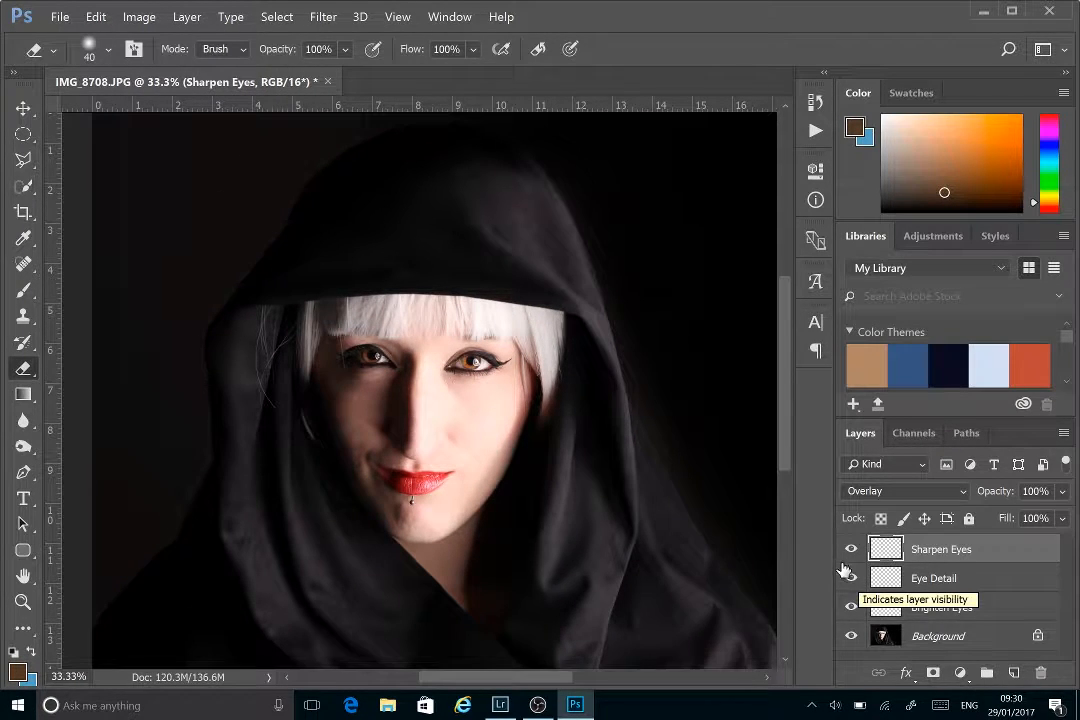
# - Compare the portrait with the Sharpen Eyes, Eye Detail and Brighten Eyes layers all hidden and all shown
pyautogui.moveTo(852, 578); pyautogui.dragTo(852, 549)
pyautogui.click(852, 608)
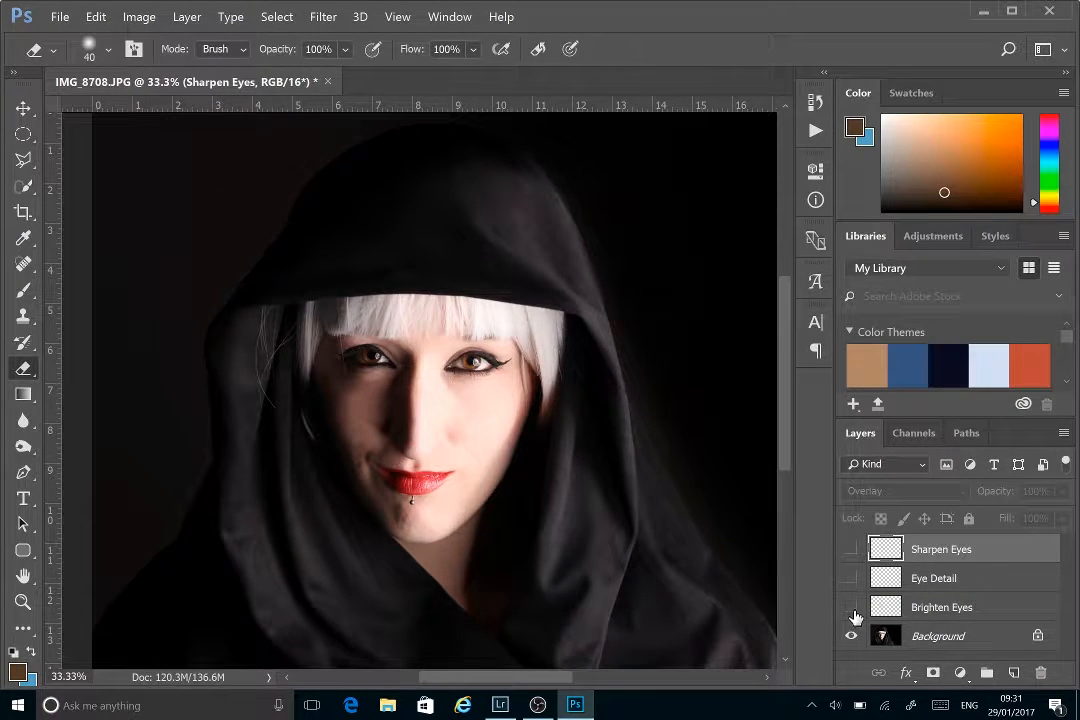
pyautogui.moveTo(849, 581); pyautogui.dragTo(851, 549)
pyautogui.click(851, 608)
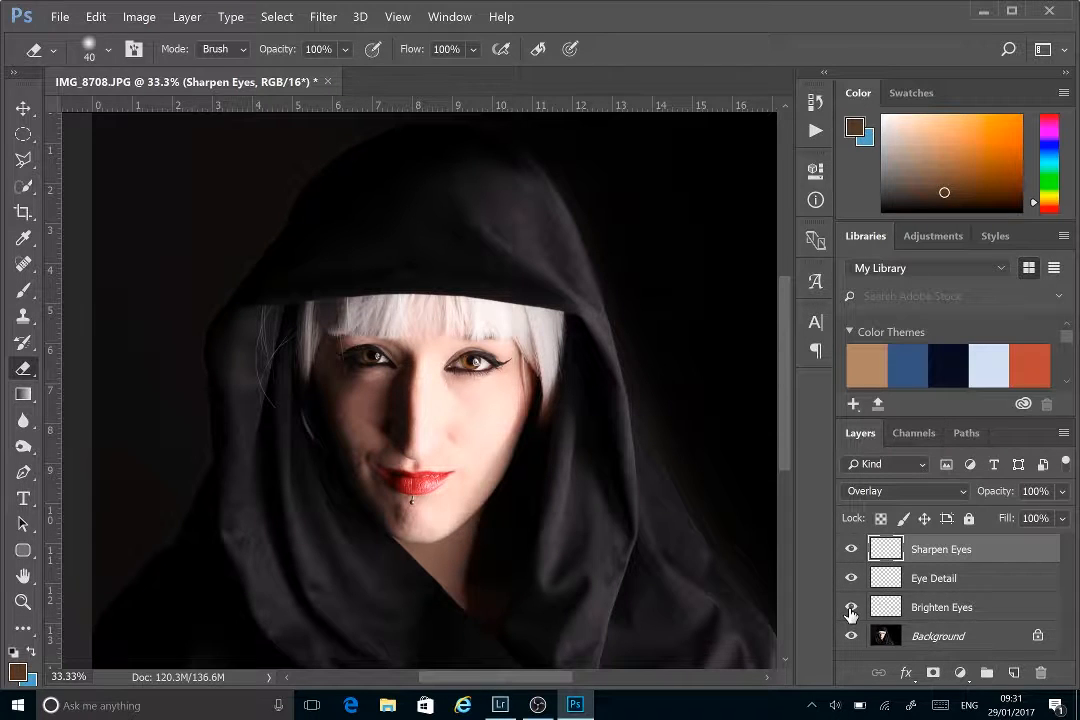
# - Lower the Brighten Eyes layer's opacity to 26%
pyautogui.click(940, 607)
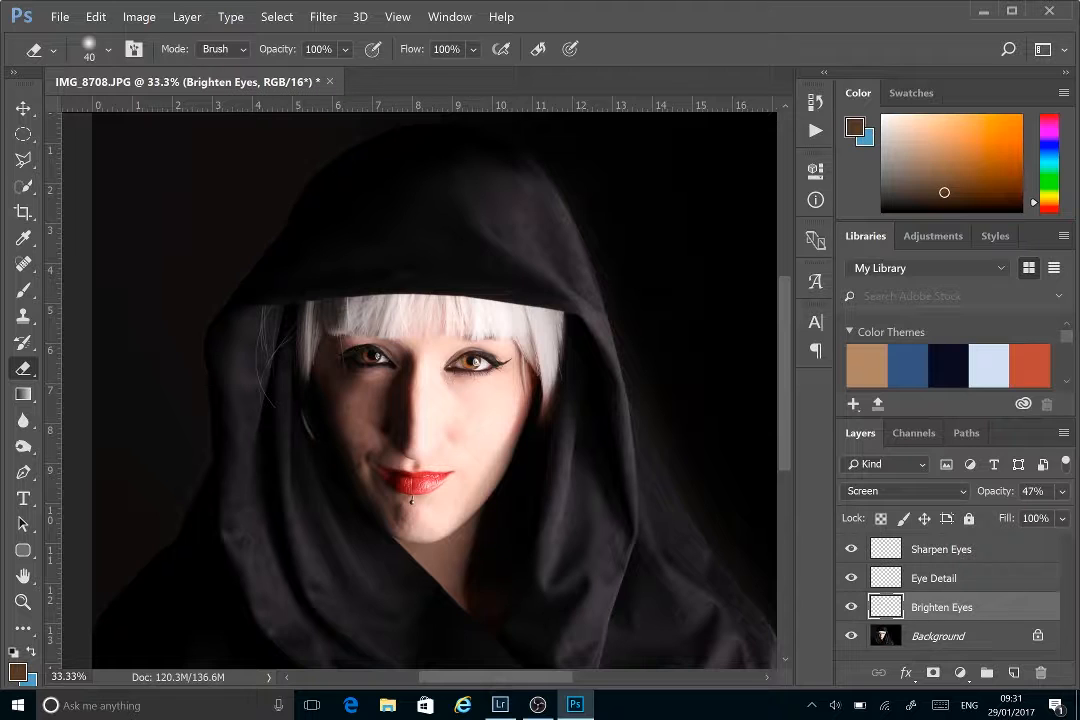
pyautogui.click(1063, 493)
pyautogui.moveTo(992, 518); pyautogui.dragTo(994, 517)
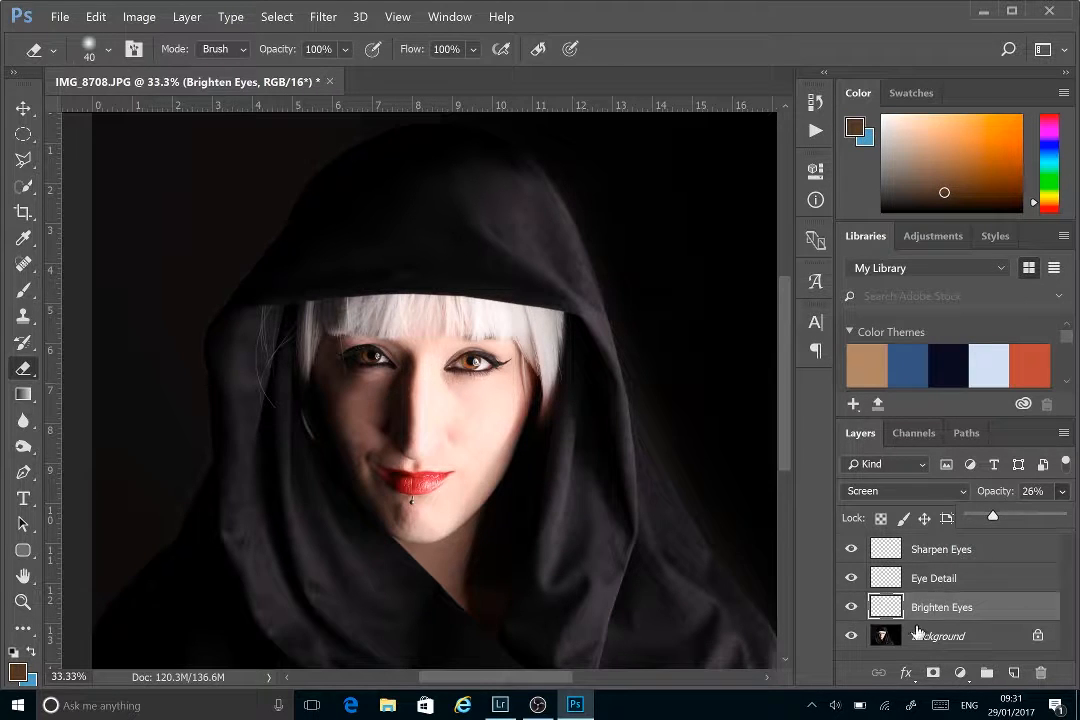
pyautogui.click(854, 612)
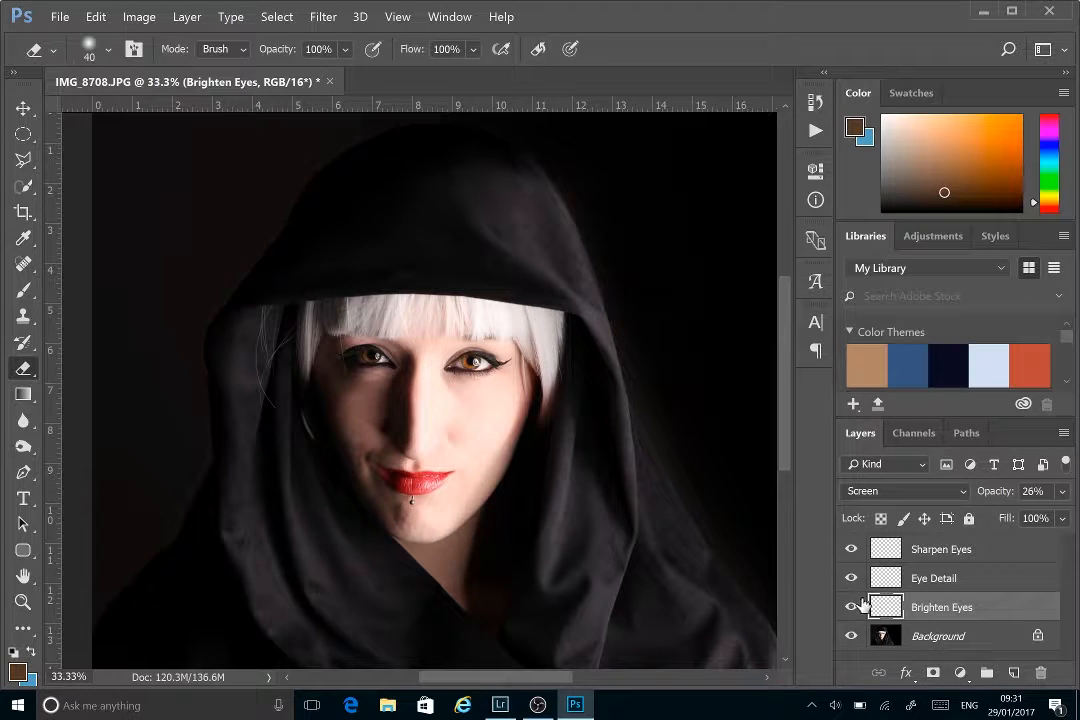
# - Add a new layer above Sharpen Eyes and name it Hair Removal
pyautogui.click(945, 560)
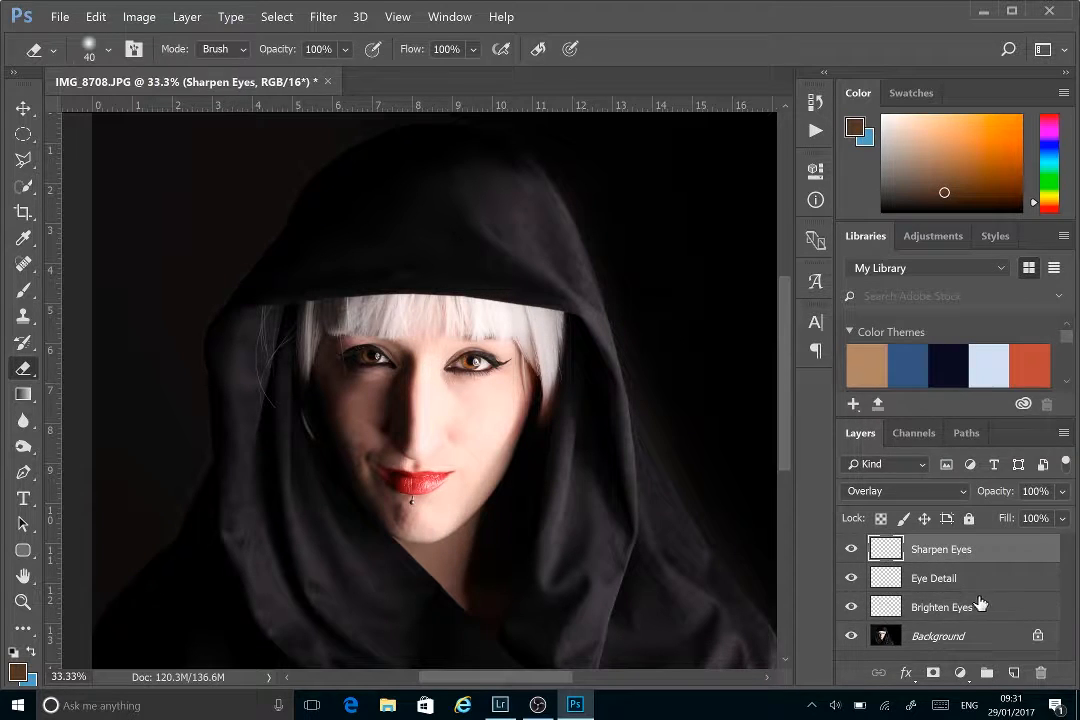
pyautogui.click(1013, 673)
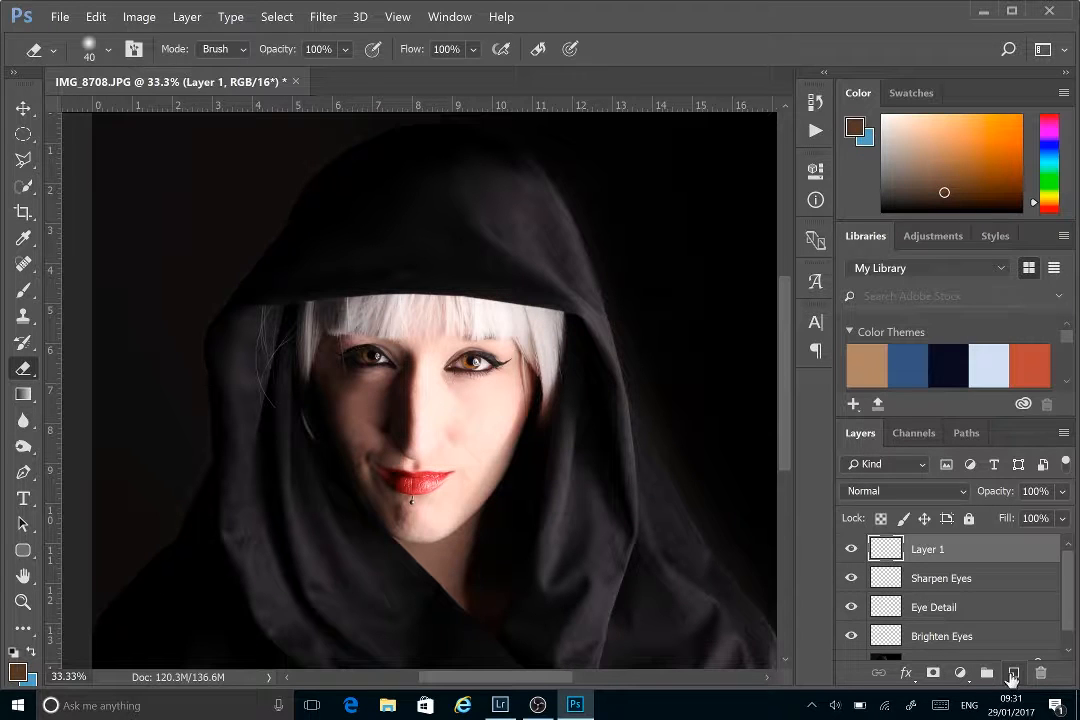
pyautogui.doubleClick(930, 548)
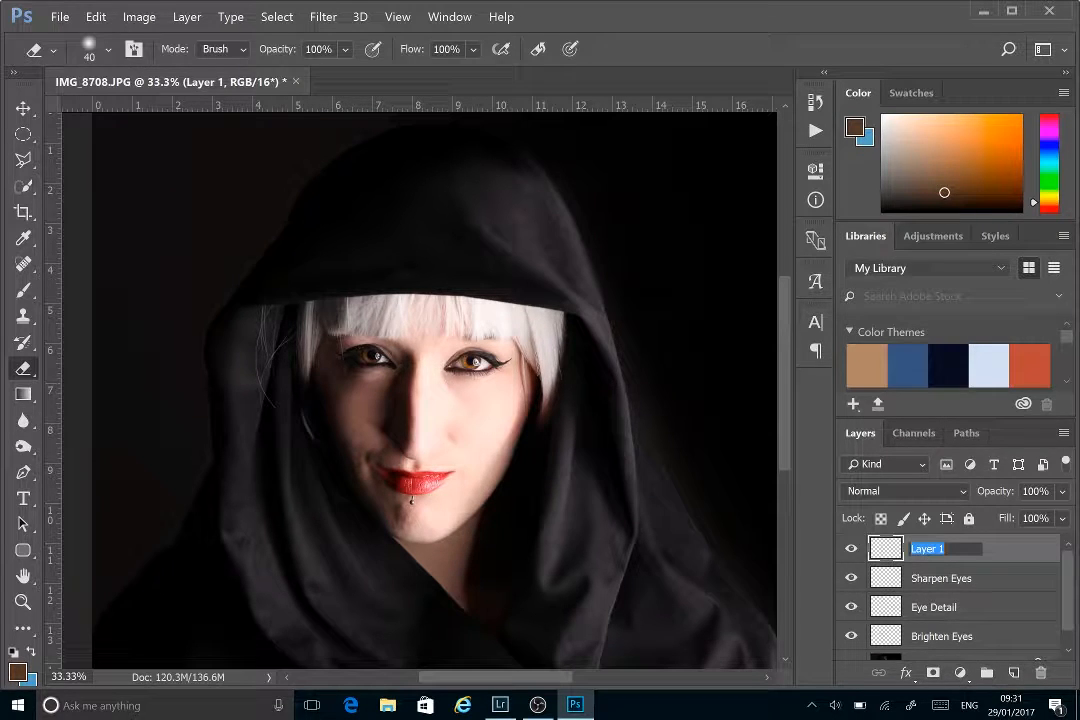
pyautogui.write('Hair Removal')
pyautogui.press('Return')
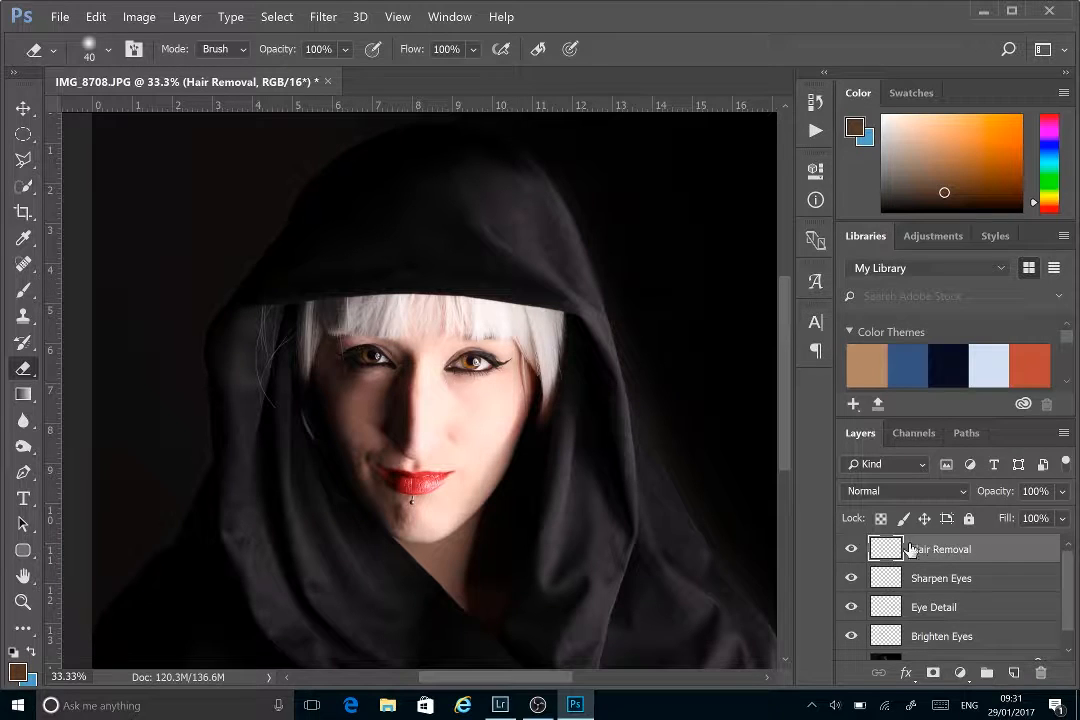
# - Remove the light hair strand beside the shadowed cheek with a size 40 Spot Healing Brush on the Hair Removal layer
pyautogui.moveTo(530, 680); pyautogui.dragTo(495, 683)
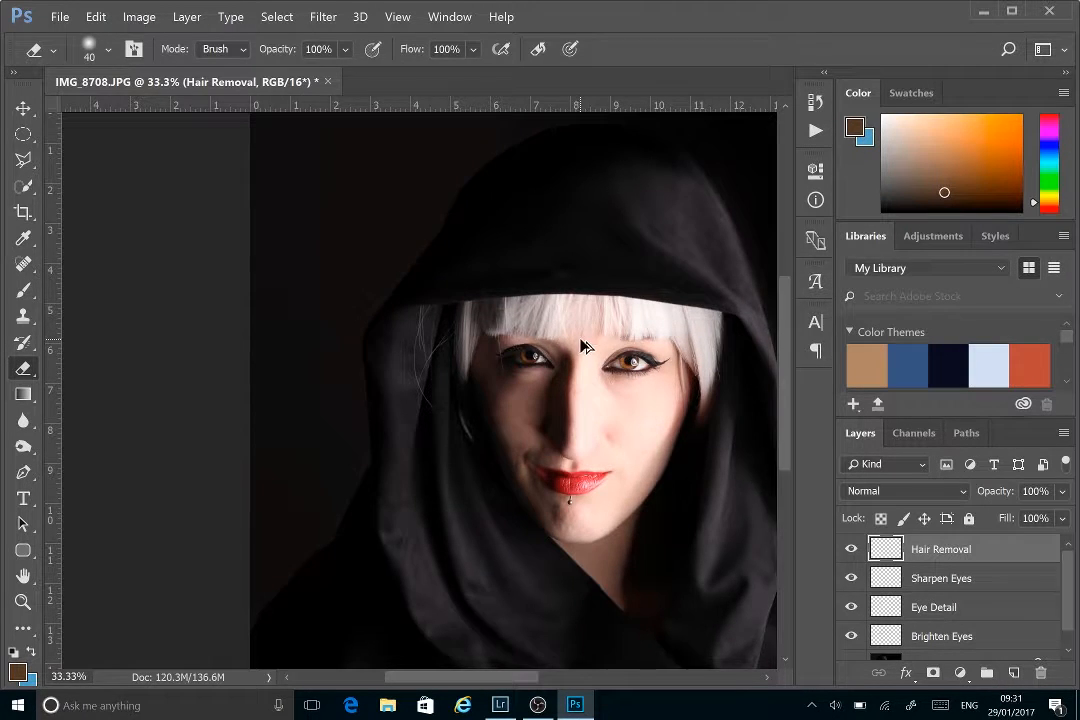
pyautogui.scroll(4, 580, 340)
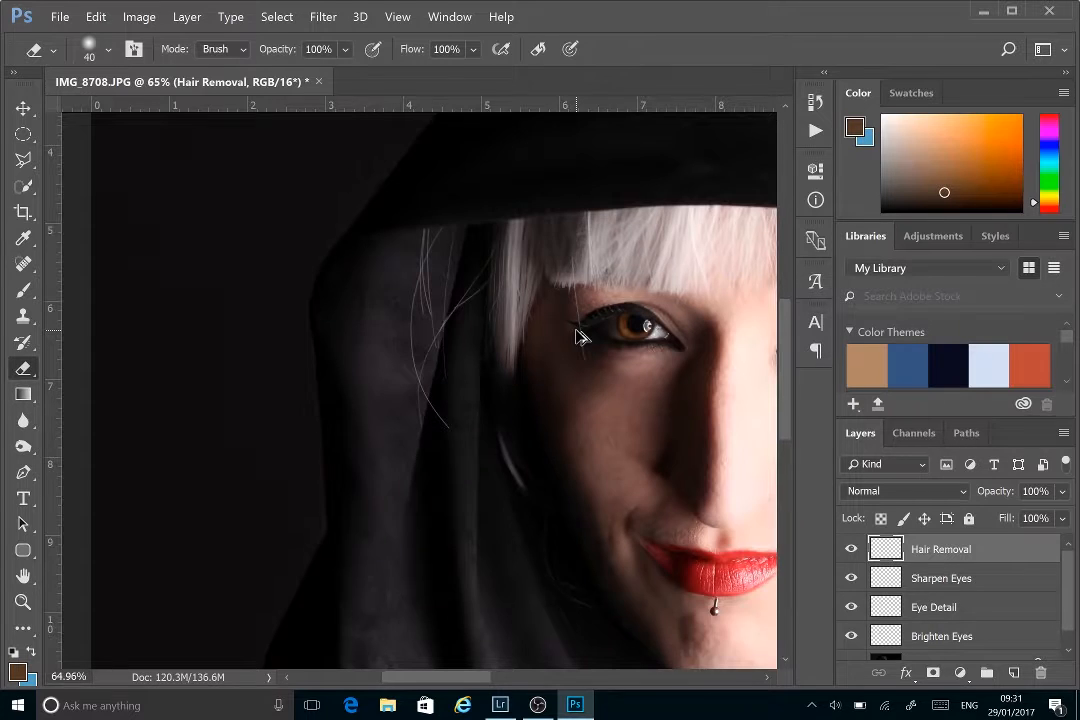
pyautogui.scroll(2, 580, 337)
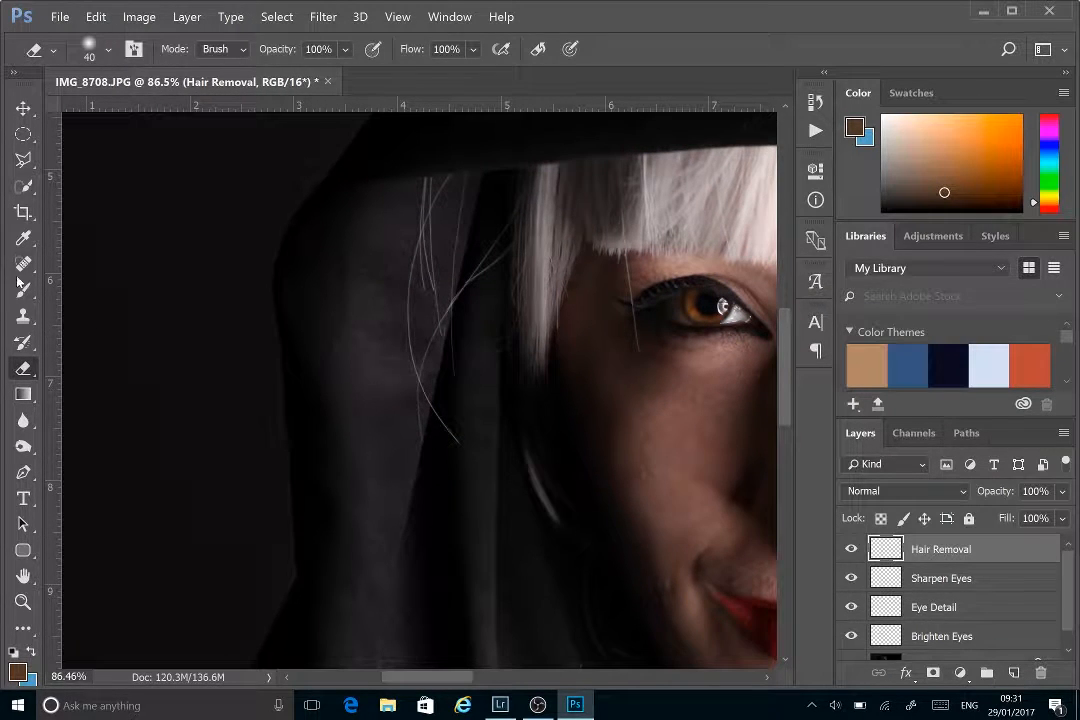
pyautogui.moveTo(21, 263); pyautogui.dragTo(91, 265)
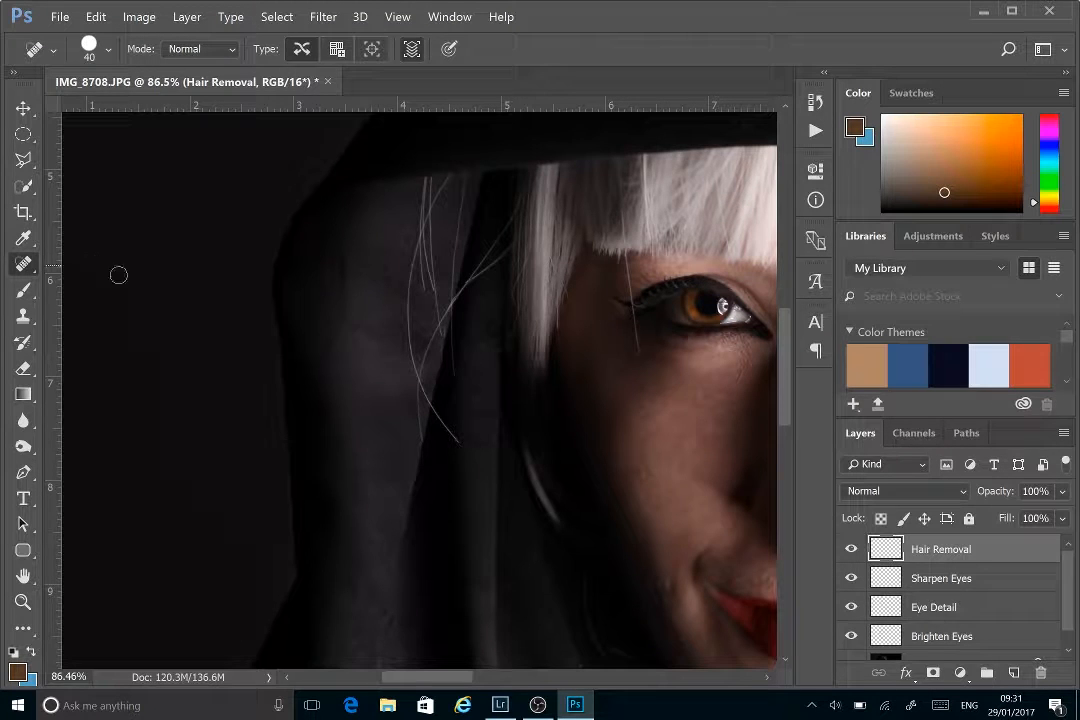
pyautogui.moveTo(538, 509); pyautogui.dragTo(540, 478)
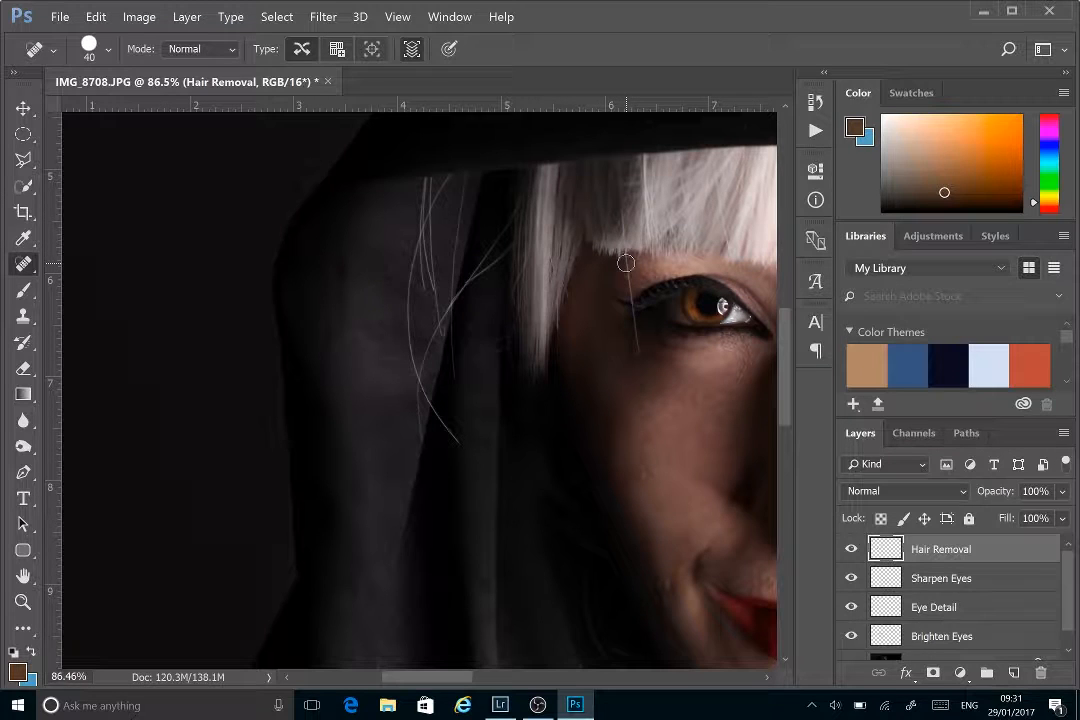
# - Heal away the thin hair crossing the outer corner of the shadowed eye with a size 20 brush
pyautogui.press('[')
pyautogui.press('[')
pyautogui.moveTo(626, 255); pyautogui.dragTo(639, 354)
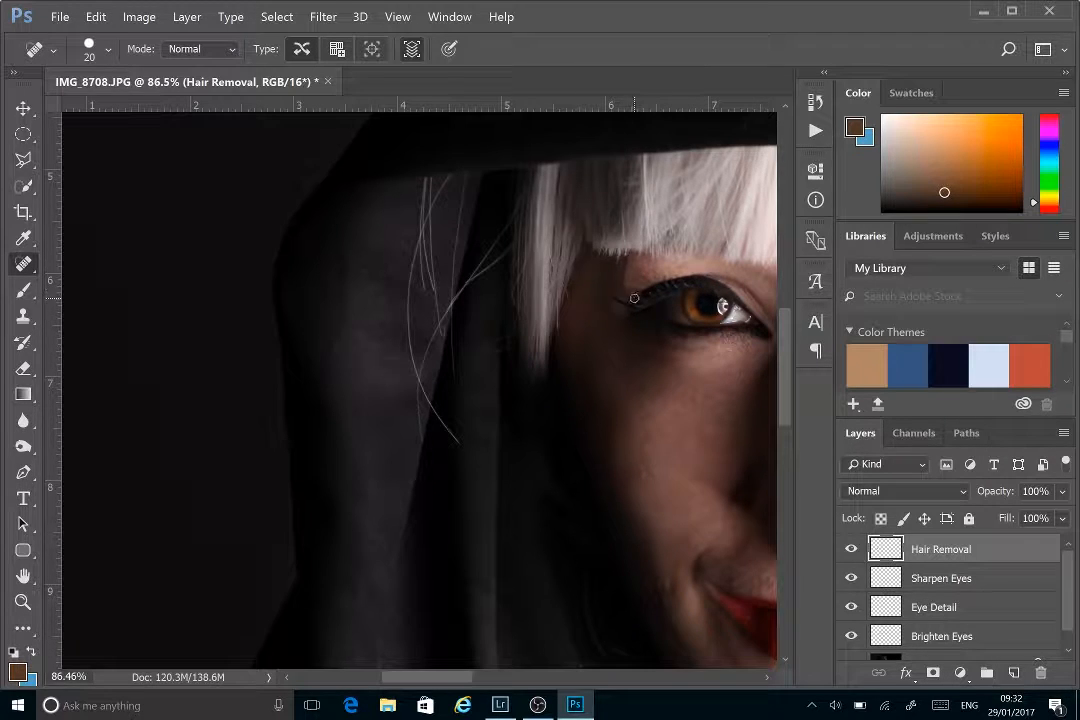
pyautogui.moveTo(632, 260); pyautogui.dragTo(631, 263)
pyautogui.click(630, 282)
# - Heal away the long stray hairs across the hood's inner fabric beside the fringe with a size 40 brush
pyautogui.press(']')
pyautogui.press(']')
pyautogui.press(']')
pyautogui.press(']')
pyautogui.press(']')
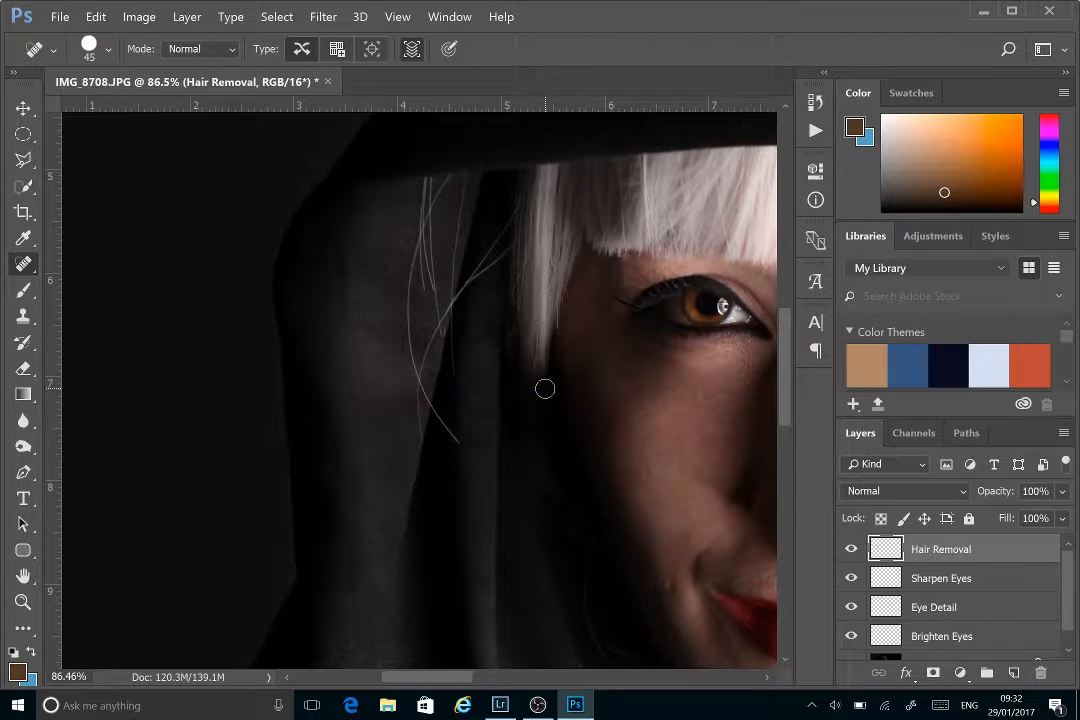
pyautogui.press('[')
pyautogui.moveTo(426, 394)
pyautogui.mouseDown()
pyautogui.moveTo(400, 316)
pyautogui.moveTo(408, 238)
pyautogui.moveTo(398, 304)
pyautogui.moveTo(424, 239)
pyautogui.moveTo(427, 277)
pyautogui.moveTo(421, 228)
pyautogui.mouseUp()
pyautogui.moveTo(425, 395); pyautogui.dragTo(417, 436)
pyautogui.moveTo(424, 366)
pyautogui.mouseDown()
pyautogui.moveTo(443, 314)
pyautogui.moveTo(429, 275)
pyautogui.mouseUp()
pyautogui.moveTo(420, 390); pyautogui.dragTo(448, 431)
pyautogui.moveTo(446, 282)
pyautogui.mouseDown()
pyautogui.moveTo(458, 193)
pyautogui.moveTo(465, 300)
pyautogui.mouseUp()
# - Heal the short leftover hair strands just beneath the hood's upper edge
pyautogui.scroll(3, 473, 316)
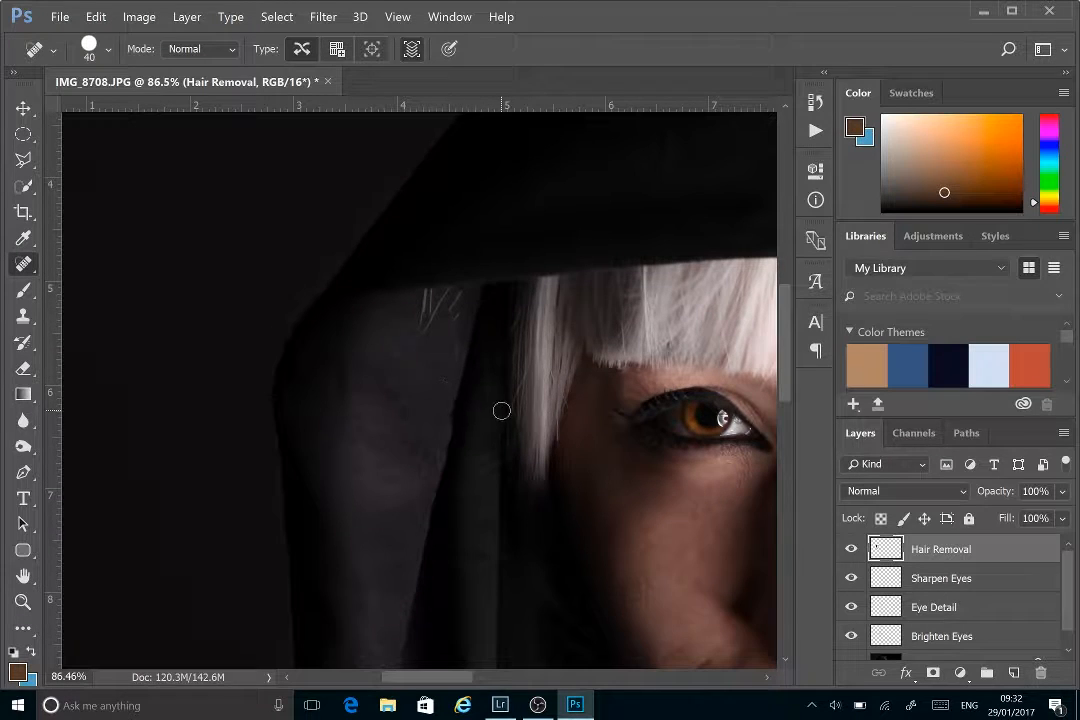
pyautogui.moveTo(441, 327)
pyautogui.mouseDown()
pyautogui.moveTo(446, 294)
pyautogui.moveTo(424, 299)
pyautogui.moveTo(424, 313)
pyautogui.moveTo(448, 313)
pyautogui.moveTo(448, 287)
pyautogui.moveTo(427, 290)
pyautogui.mouseUp()
pyautogui.moveTo(455, 424); pyautogui.dragTo(264, 384)
pyautogui.moveTo(505, 382); pyautogui.dragTo(420, 246)
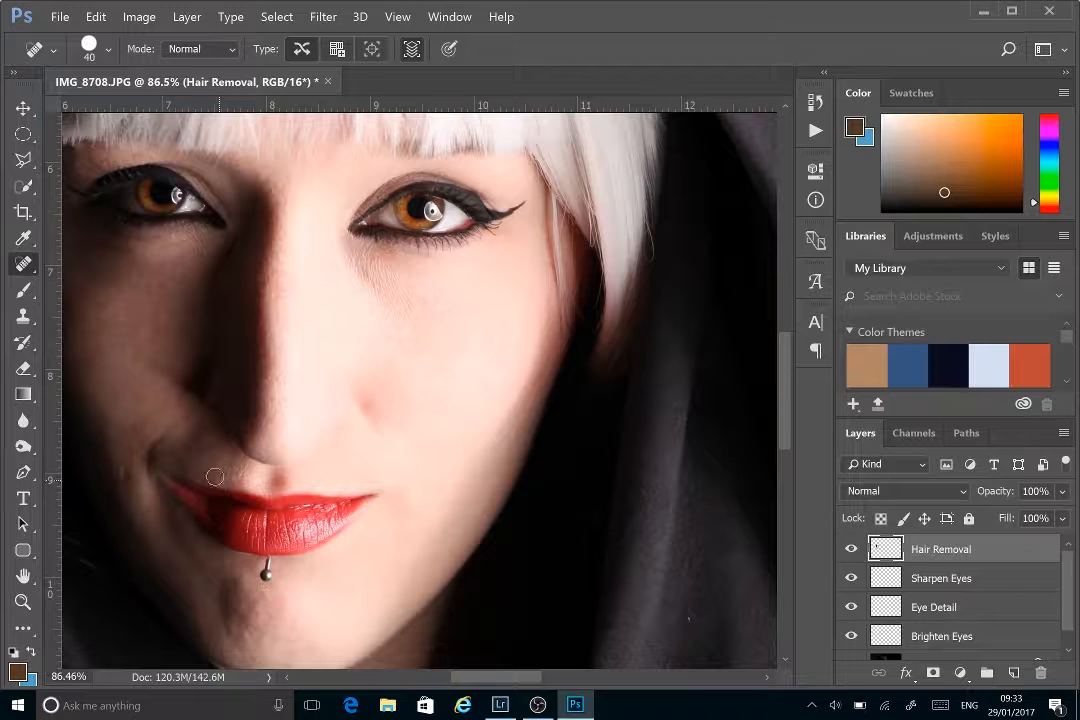
# - Add a new layer named Spot Removal and heal the blemishes on the shadowed cheek with the size 40 Spot Healing Brush
pyautogui.hotkey('ctrl', 'shift', 'alt', 'n')
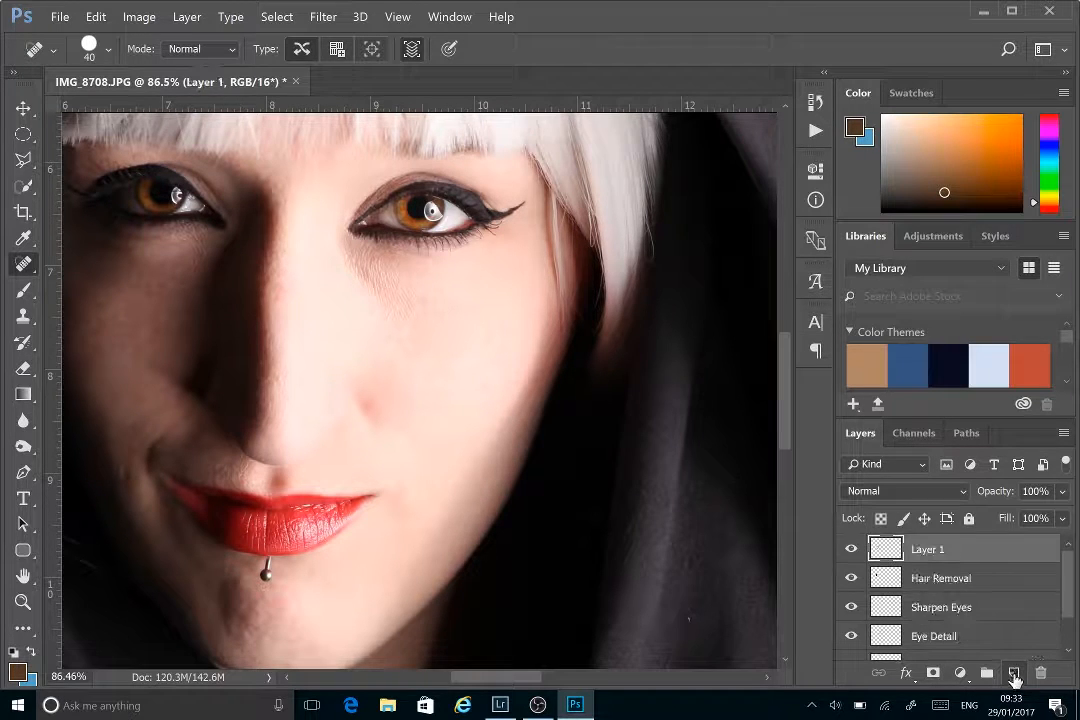
pyautogui.doubleClick(927, 550)
pyautogui.write('Spot Removal')
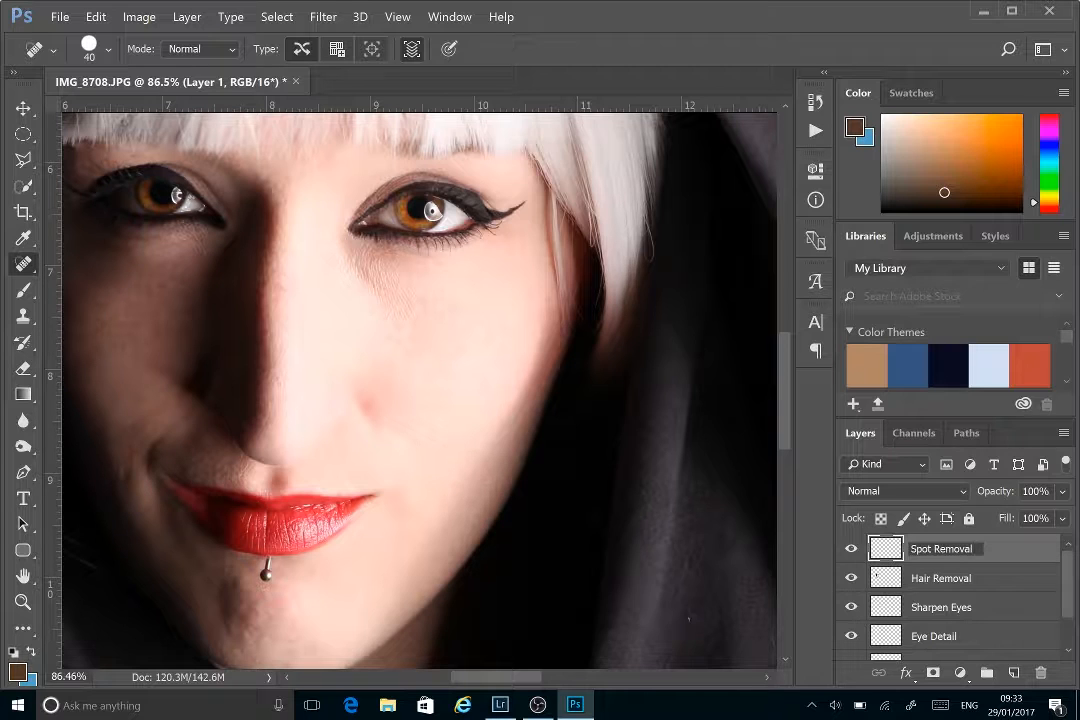
pyautogui.click(108, 405)
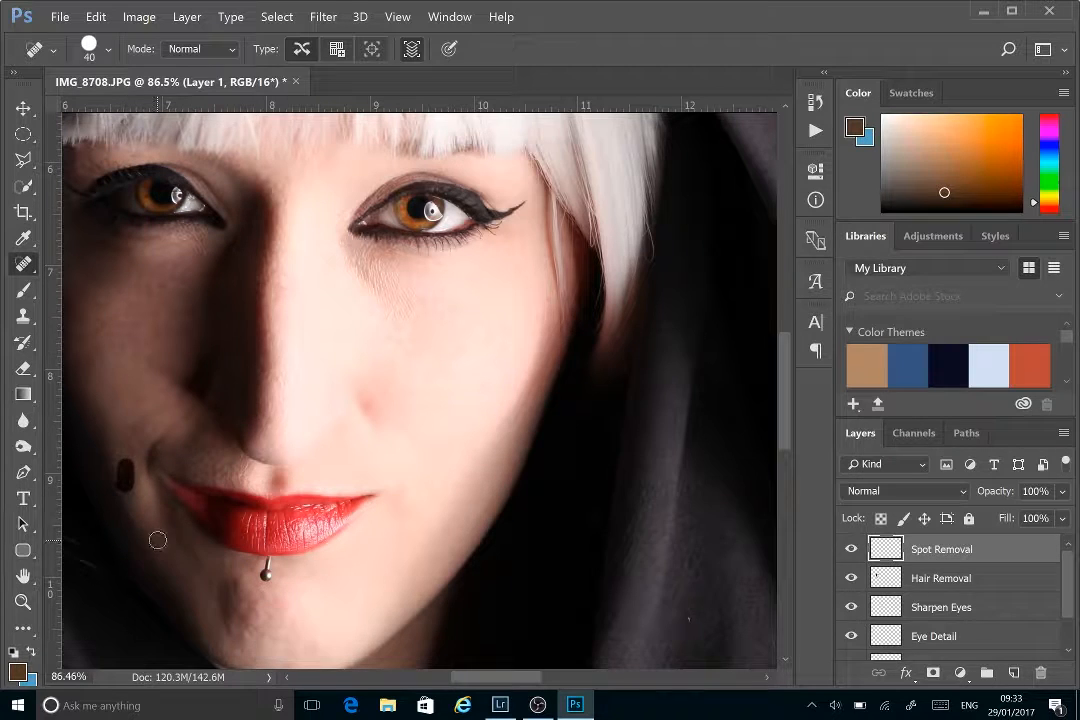
pyautogui.click(95, 358)
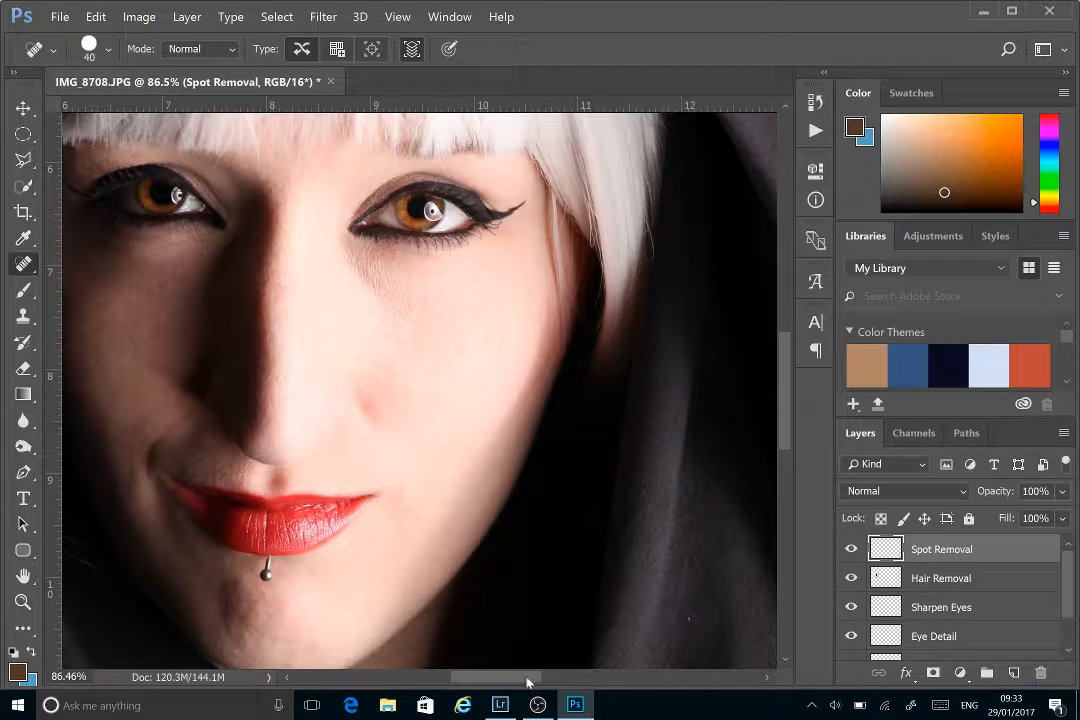
# - Examine the face, hood, background and lower cloak for remaining spots, then review the whole portrait
pyautogui.moveTo(501, 680)
pyautogui.mouseDown()
pyautogui.moveTo(458, 679)
pyautogui.moveTo(490, 676)
pyautogui.mouseUp()
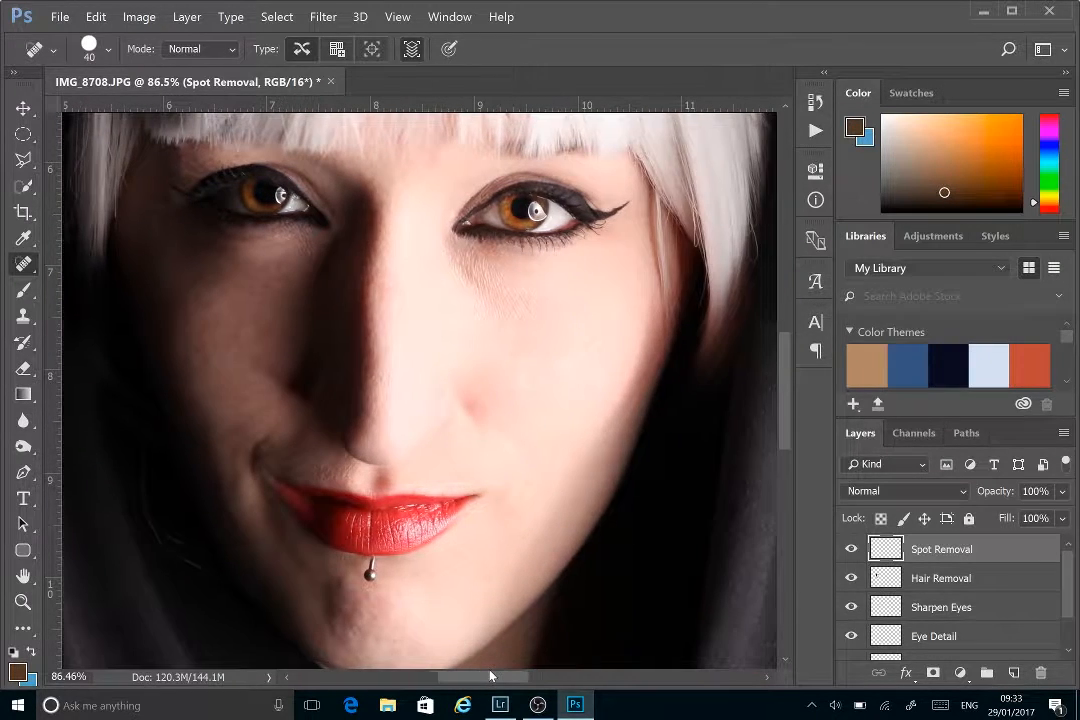
pyautogui.moveTo(781, 378); pyautogui.dragTo(781, 265)
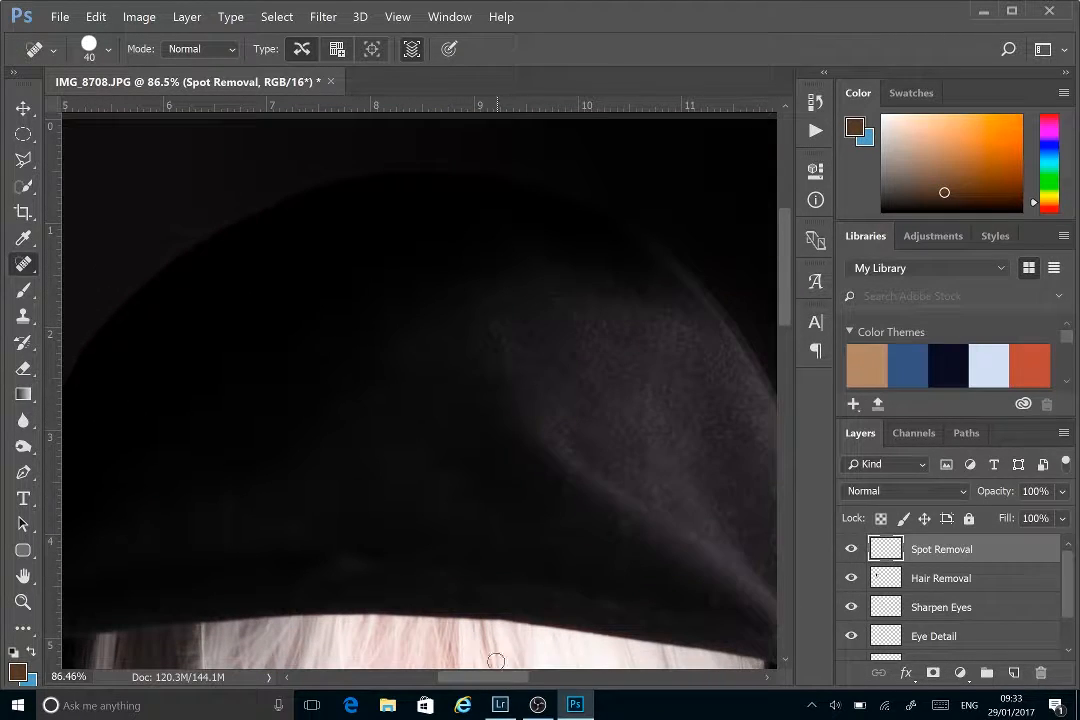
pyautogui.moveTo(481, 683); pyautogui.dragTo(530, 677)
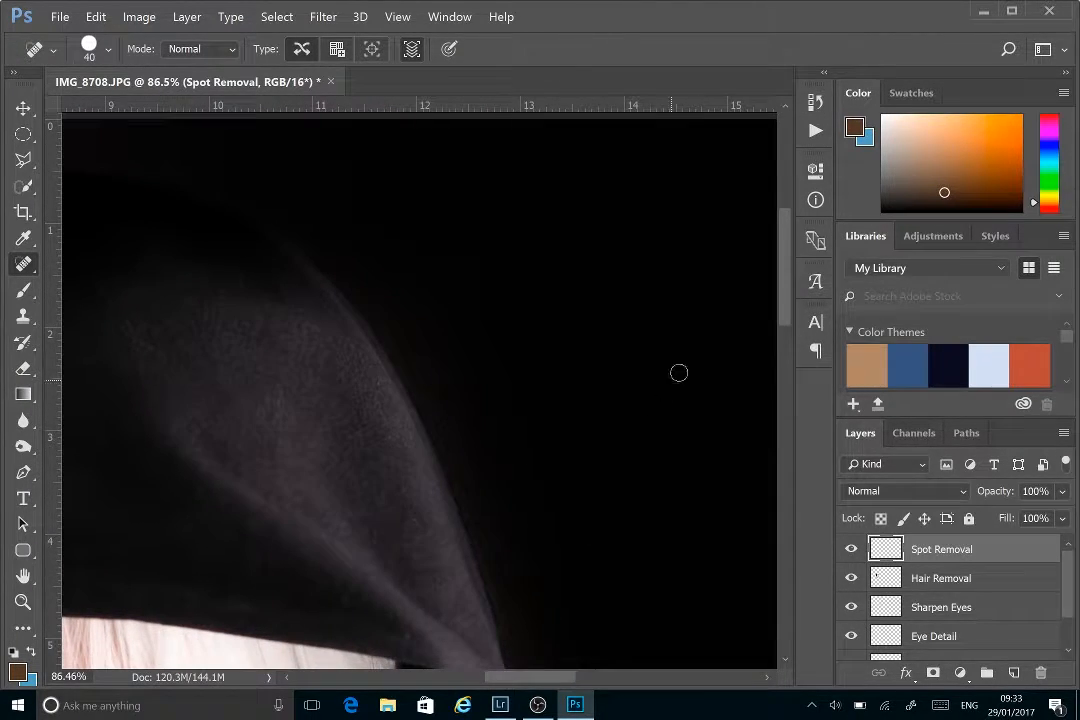
pyautogui.moveTo(783, 279); pyautogui.dragTo(807, 499)
pyautogui.scroll(-3, 648, 460)
pyautogui.scroll(-2, 648, 472)
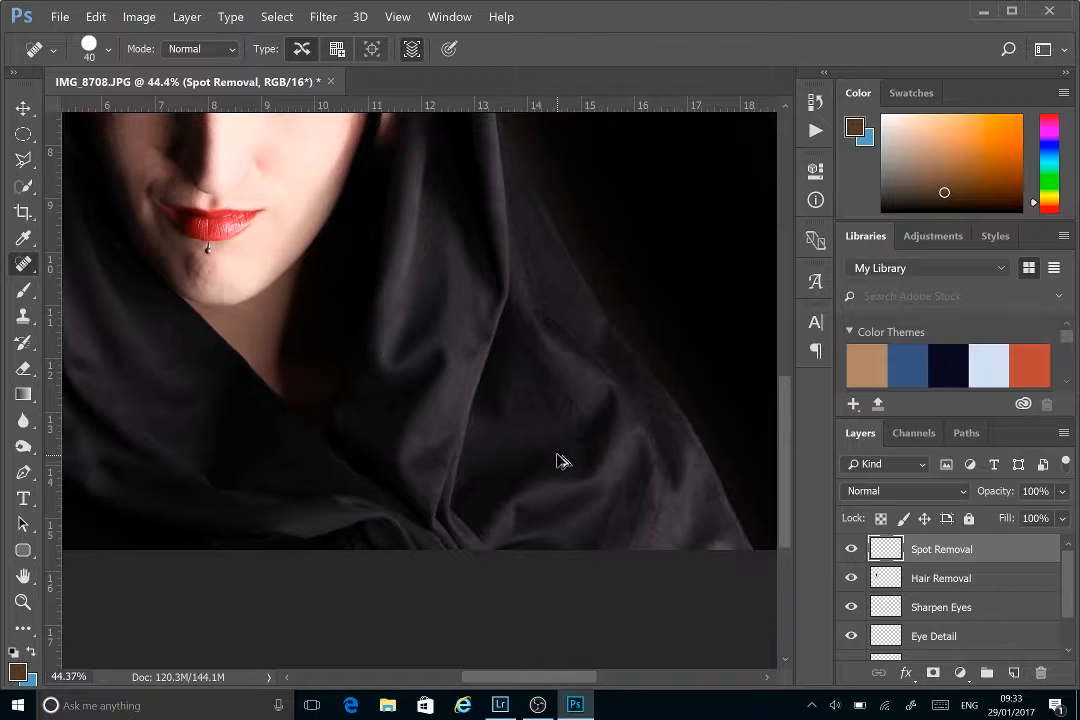
pyautogui.scroll(-1, 542, 444)
pyautogui.scroll(-2, 538, 440)
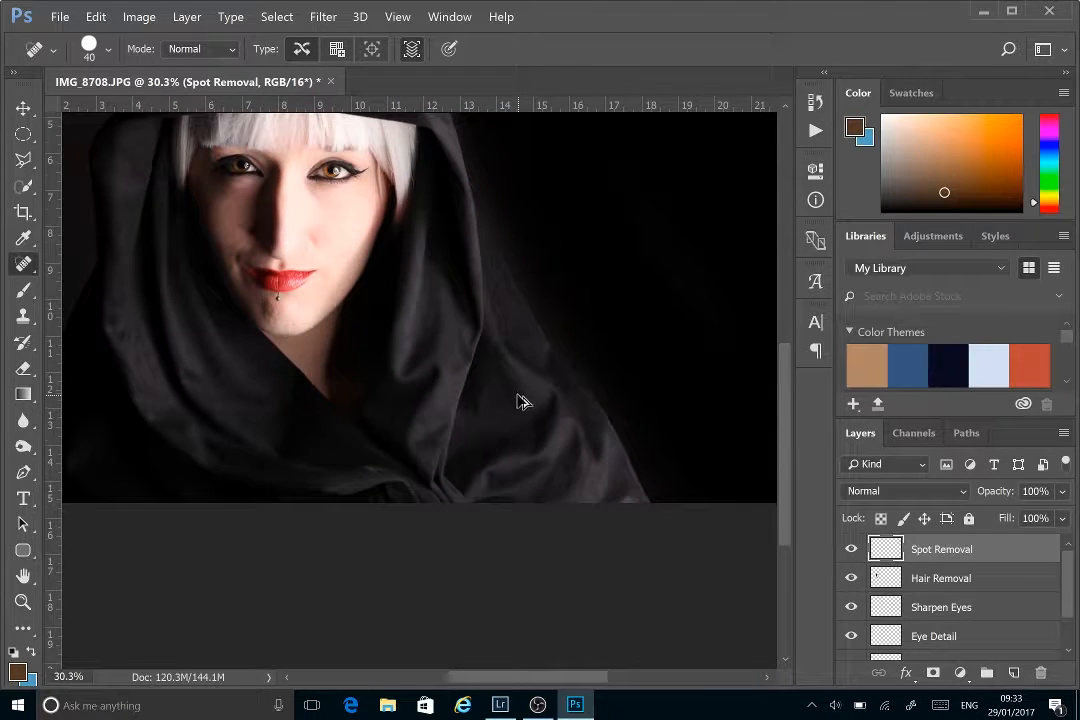
pyautogui.scroll(-2, 510, 380)
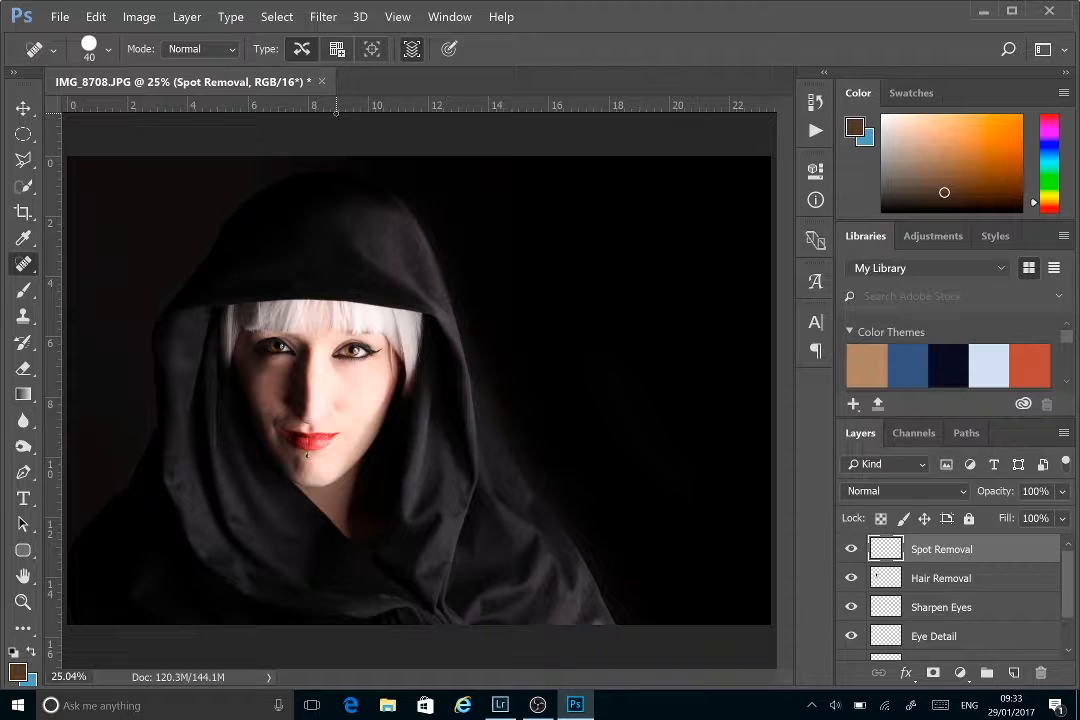
# - Close the retouched portrait with its changes saved and quit Photoshop to return to Lightroom
pyautogui.click(321, 82)
pyautogui.click(480, 285)
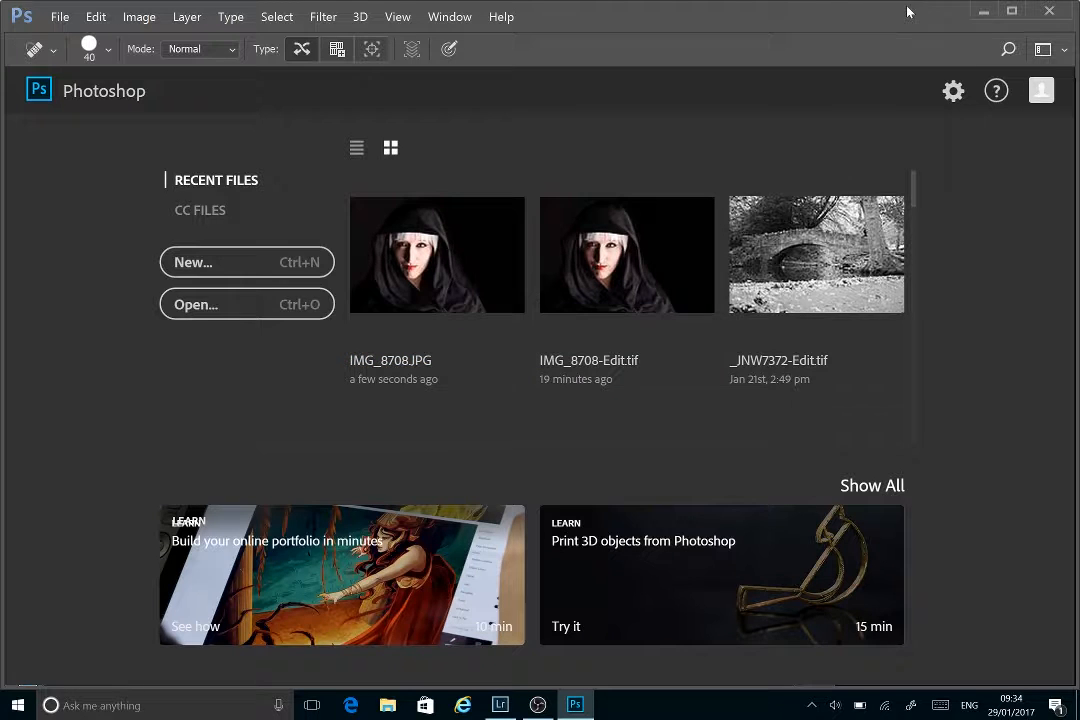
pyautogui.hotkey('ctrl', 'q')
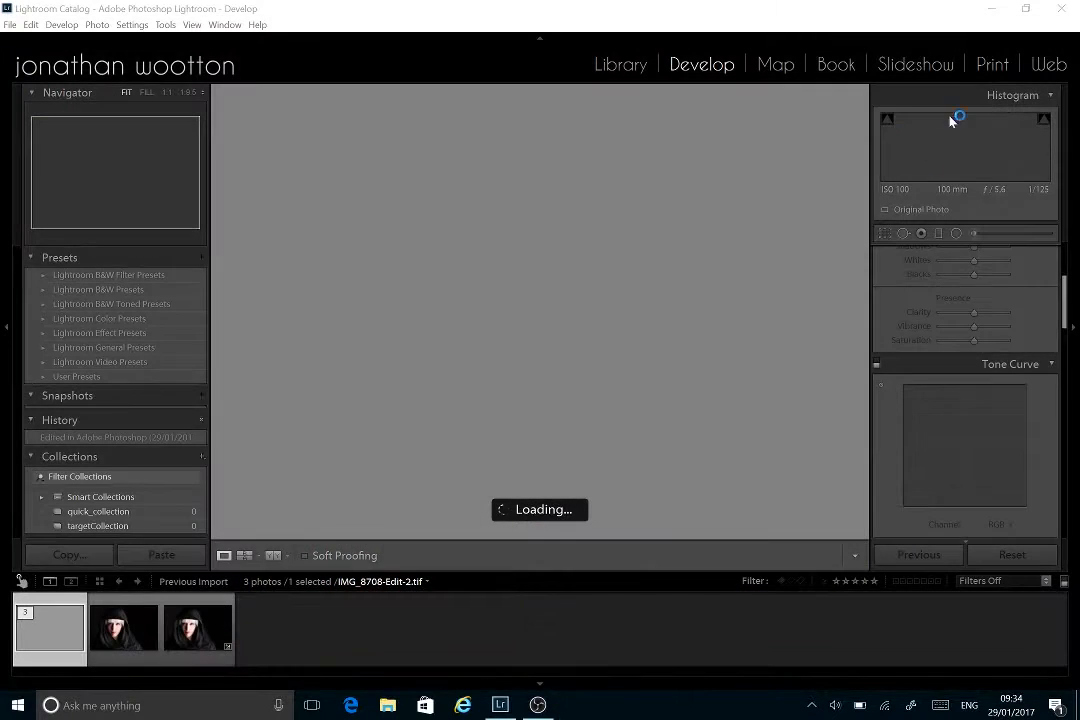